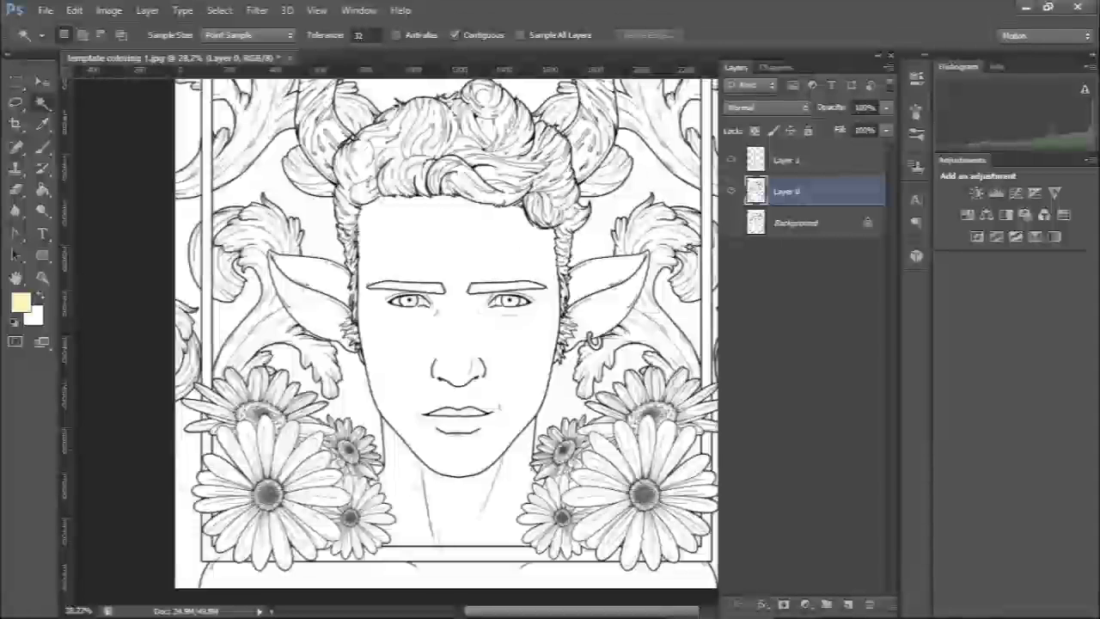
Step: Select the face area on Layer 0 with the Magic Wand, inspect the hairline for leaks, and clear the selection
{"action": "left_click", "coordinate": [824, 165]}
{"action": "left_click", "coordinate": [826, 201]}
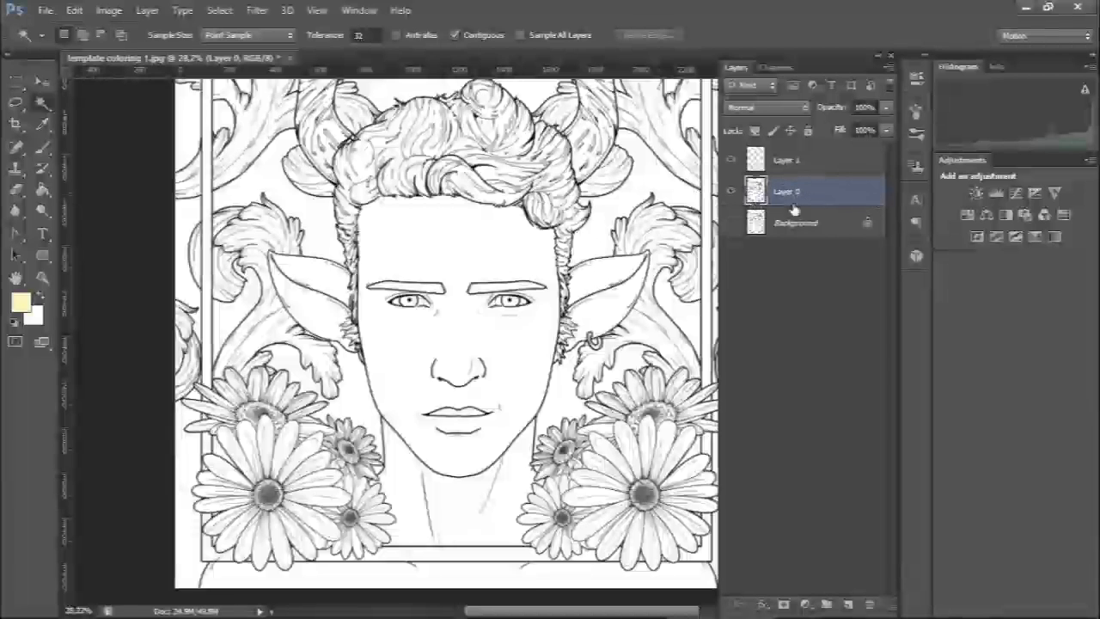
{"action": "left_click", "coordinate": [460, 248]}
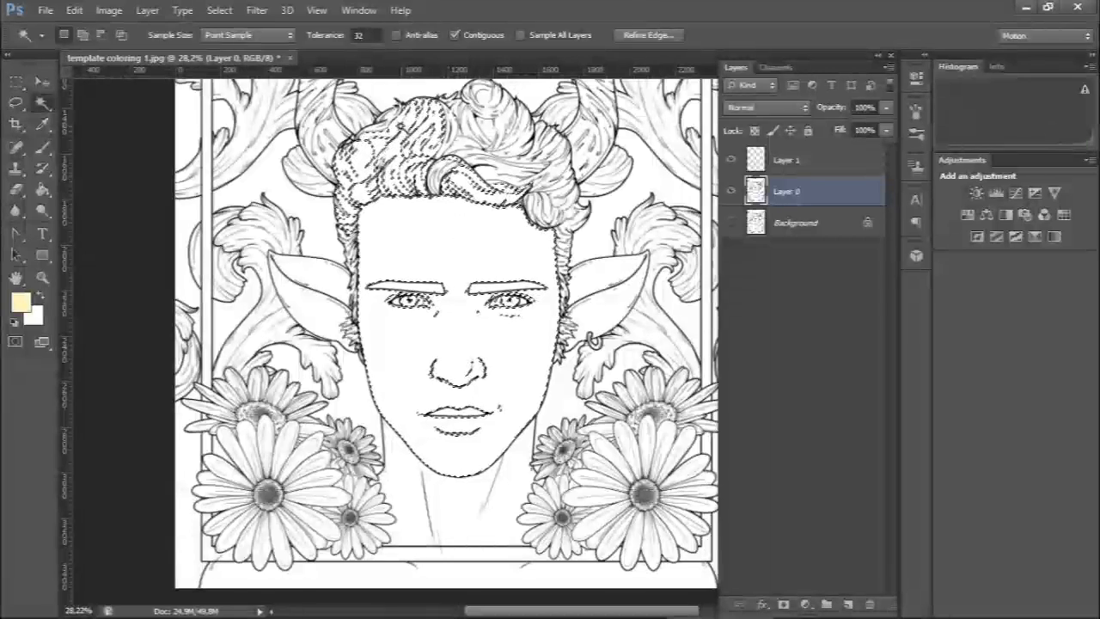
{"action": "key", "text": "z"}
{"action": "left_click_drag", "start_coordinate": [475, 188], "coordinate": [582, 344]}
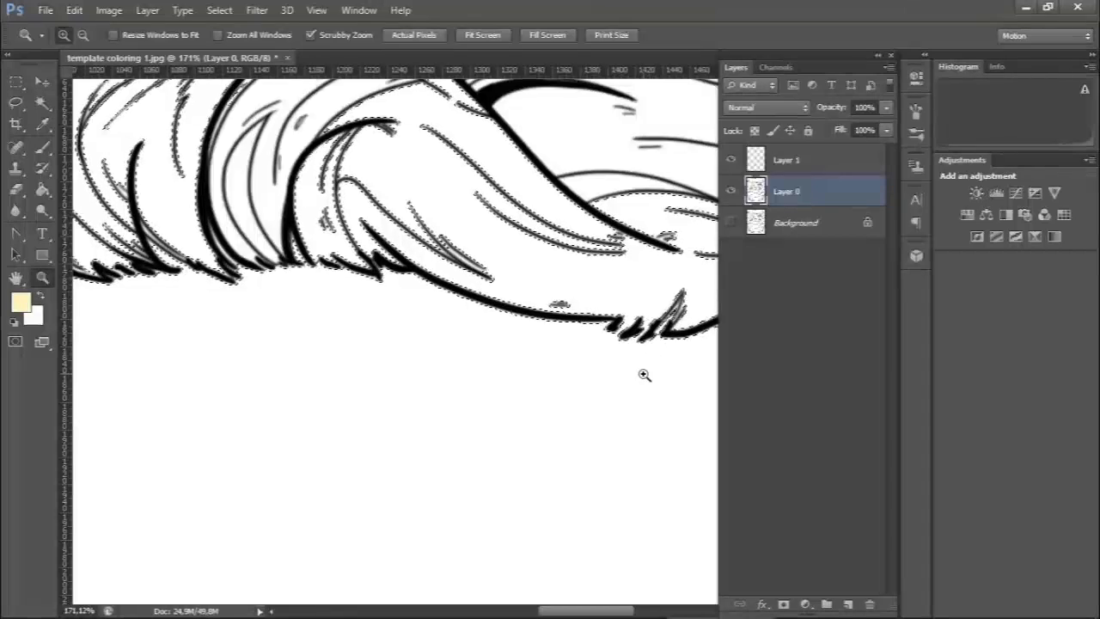
{"action": "left_click_drag", "start_coordinate": [643, 390], "coordinate": [554, 358]}
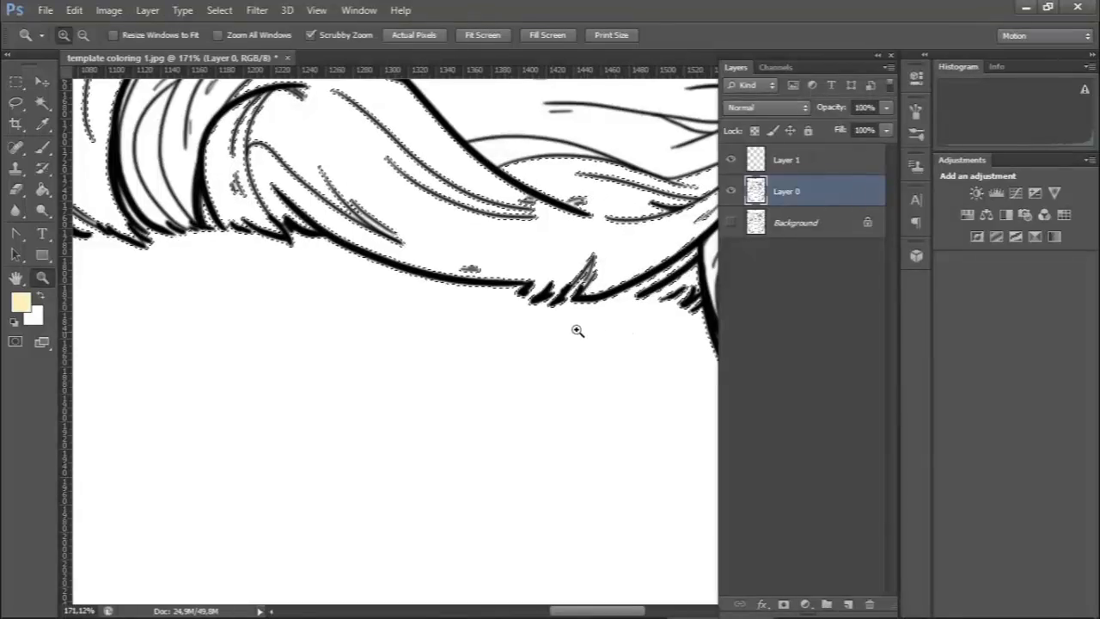
{"action": "left_click", "coordinate": [583, 384], "text": "alt"}
{"action": "left_click", "coordinate": [558, 410], "text": "alt"}
{"action": "left_click", "coordinate": [555, 413], "text": "alt"}
{"action": "left_click_drag", "start_coordinate": [546, 444], "coordinate": [450, 223]}
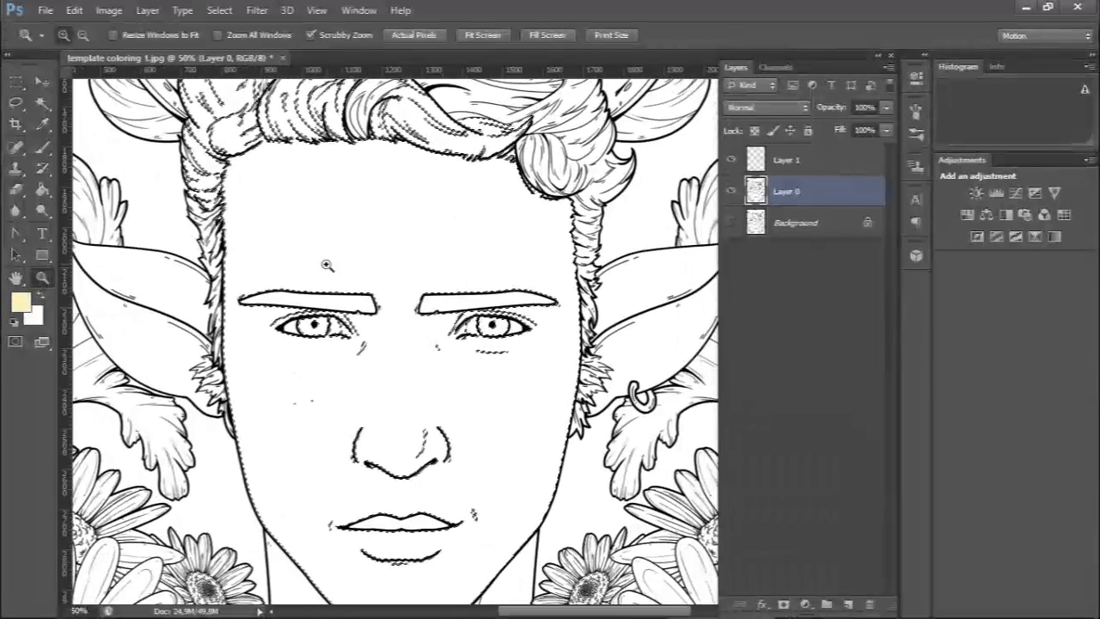
{"action": "key", "text": "ctrl+d"}
Step: Switch to the Brush tool at the fringe's broken lower outline and reduce the brush size to 5 px
{"action": "left_click_drag", "start_coordinate": [504, 248], "coordinate": [597, 274]}
{"action": "left_click_drag", "start_coordinate": [570, 391], "coordinate": [434, 286]}
{"action": "left_click", "coordinate": [540, 304], "text": "alt"}
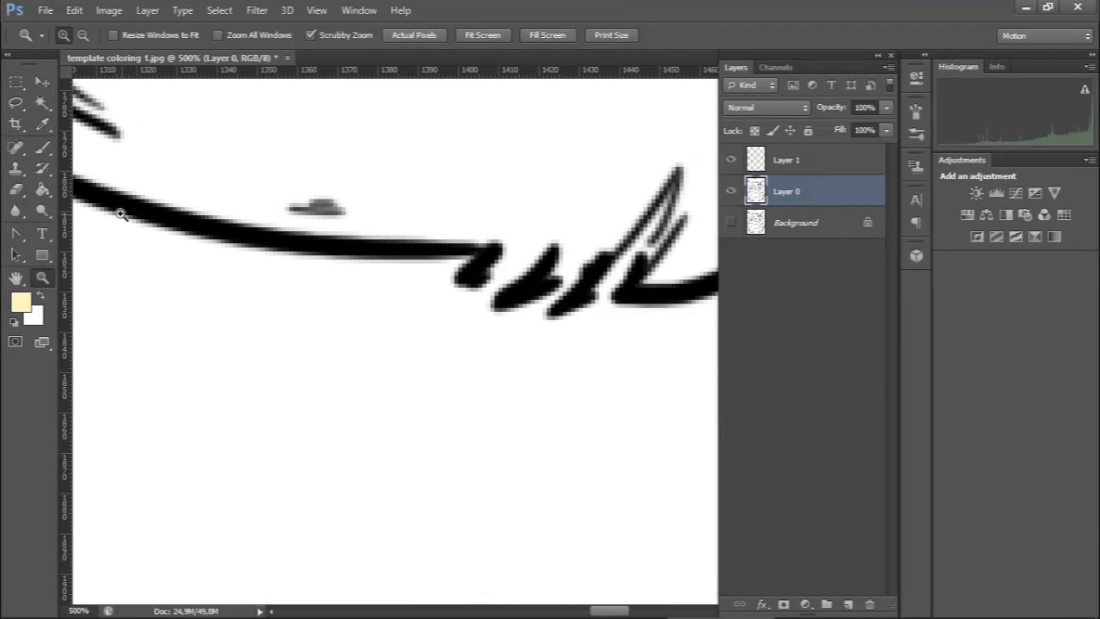
{"action": "key", "text": "b"}
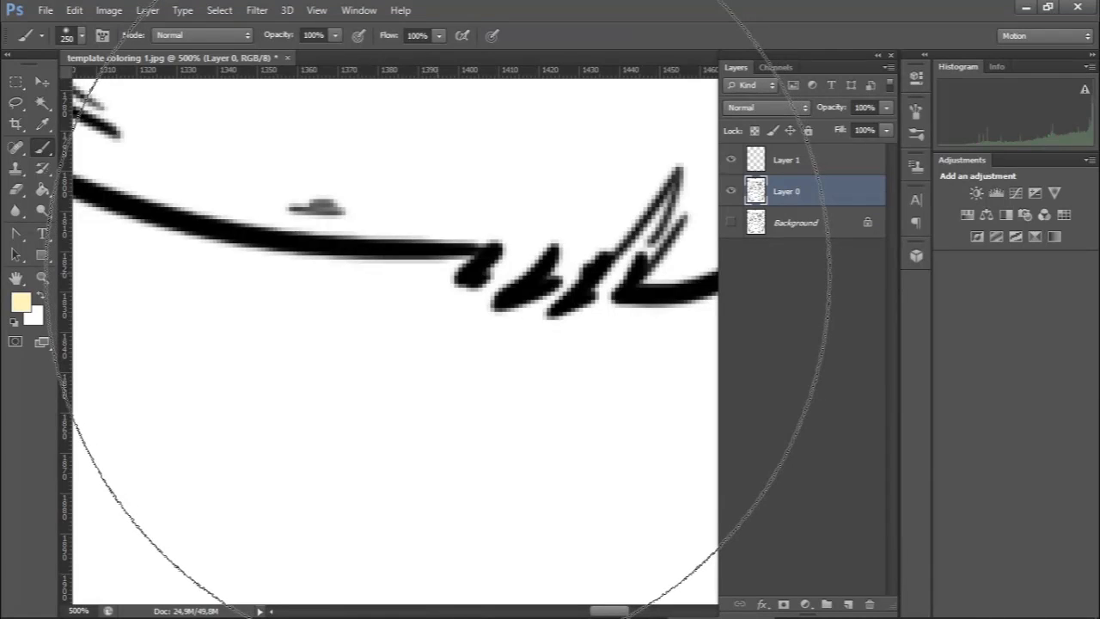
{"action": "key", "text": "bracketleft"}
{"action": "key", "text": "bracketleft"}
{"action": "key", "text": "bracketleft"}
{"action": "key", "text": "bracketleft"}
{"action": "key", "text": "bracketleft"}
{"action": "key", "text": "bracketleft"}
{"action": "key", "text": "bracketleft"}
{"action": "key", "text": "bracketleft"}
{"action": "key", "text": "bracketleft"}
{"action": "key", "text": "bracketleft"}
{"action": "key", "text": "bracketleft"}
{"action": "key", "text": "bracketleft"}
{"action": "key", "text": "bracketleft"}
{"action": "key", "text": "bracketleft"}
{"action": "key", "text": "bracketleft"}
{"action": "key", "text": "bracketleft"}
{"action": "key", "text": "bracketleft"}
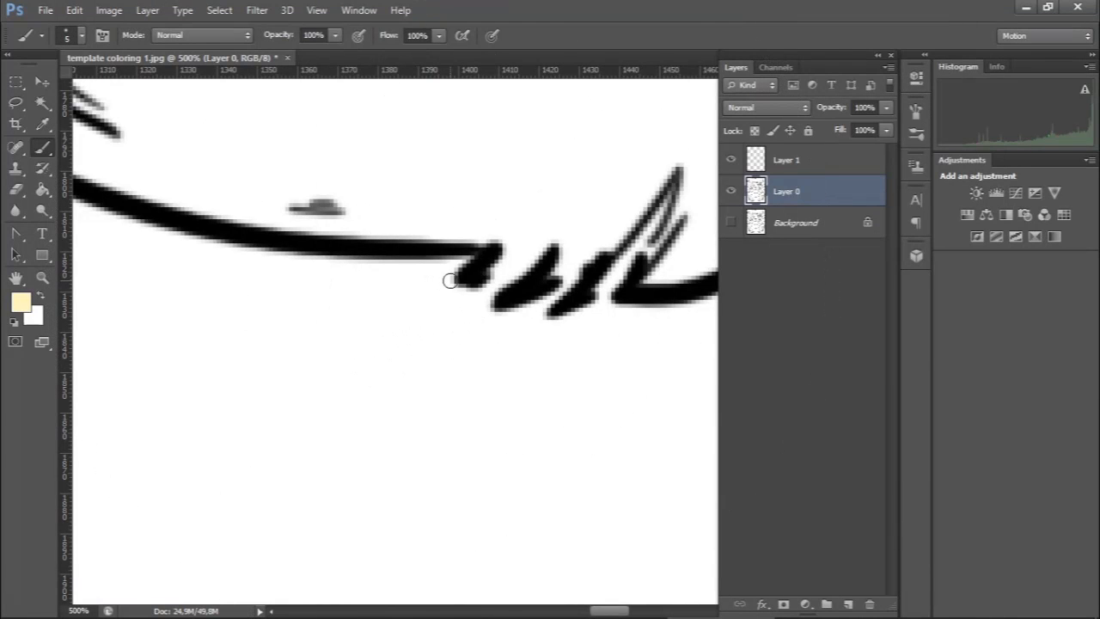
Step: Sample black from the fringe outline and close the gaps along its lower edge with a 4 px brush
{"action": "key", "text": "x"}
{"action": "key", "text": "i"}
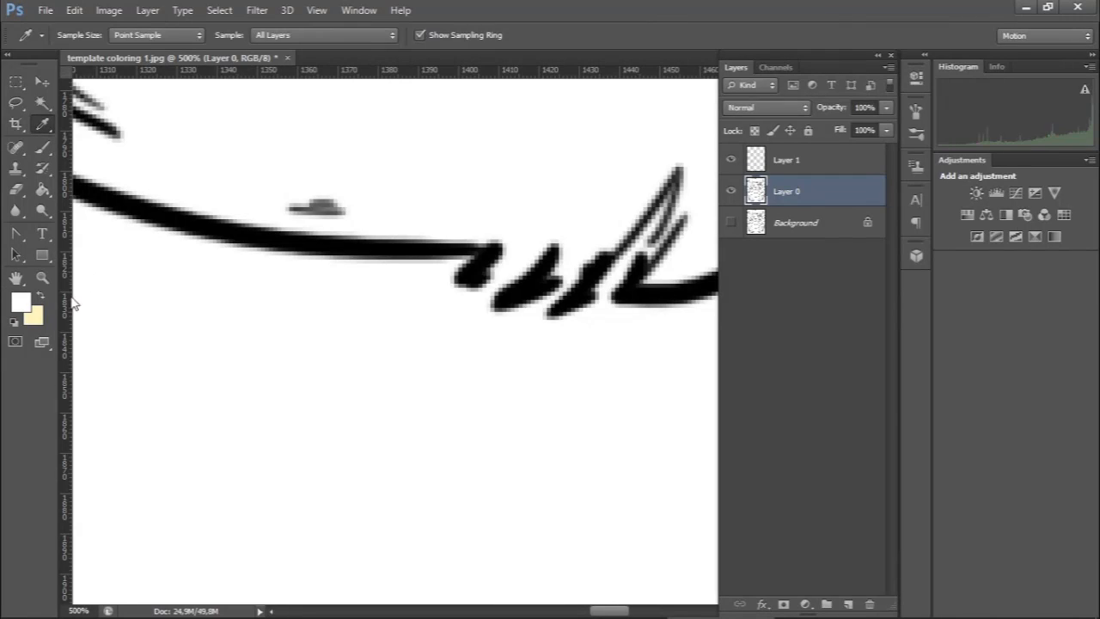
{"action": "left_click", "coordinate": [483, 256]}
{"action": "key", "text": "b"}
{"action": "mouse_move", "coordinate": [494, 276]}
{"action": "left_mouse_down"}
{"action": "mouse_move", "coordinate": [539, 271]}
{"action": "mouse_move", "coordinate": [474, 280]}
{"action": "mouse_move", "coordinate": [527, 270]}
{"action": "mouse_move", "coordinate": [562, 286]}
{"action": "mouse_move", "coordinate": [603, 261]}
{"action": "left_mouse_up"}
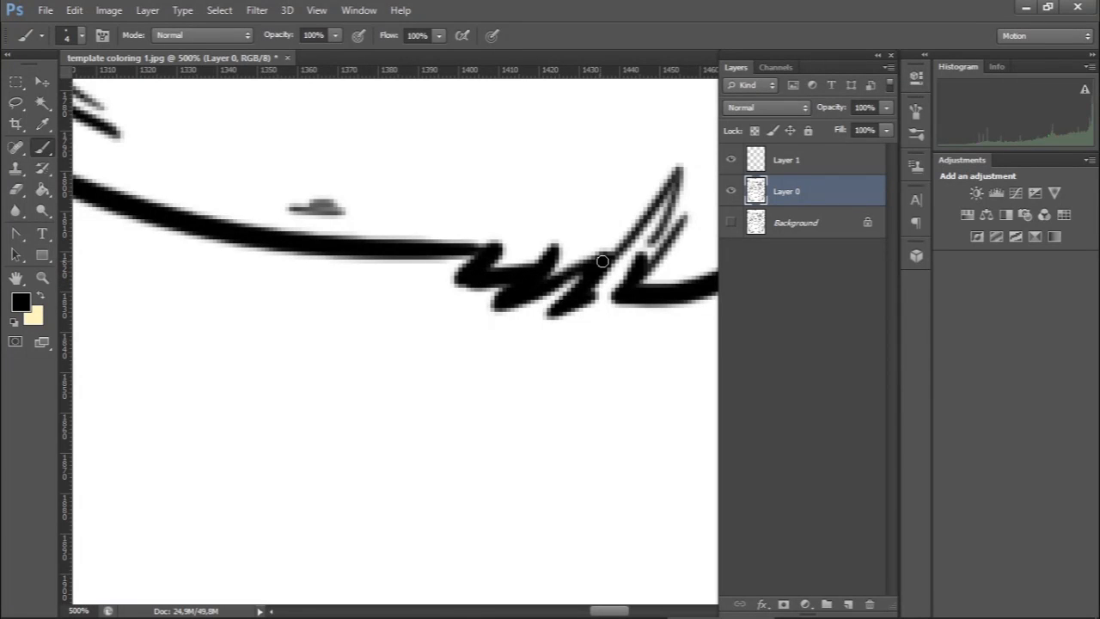
{"action": "left_click_drag", "start_coordinate": [595, 307], "coordinate": [507, 305]}
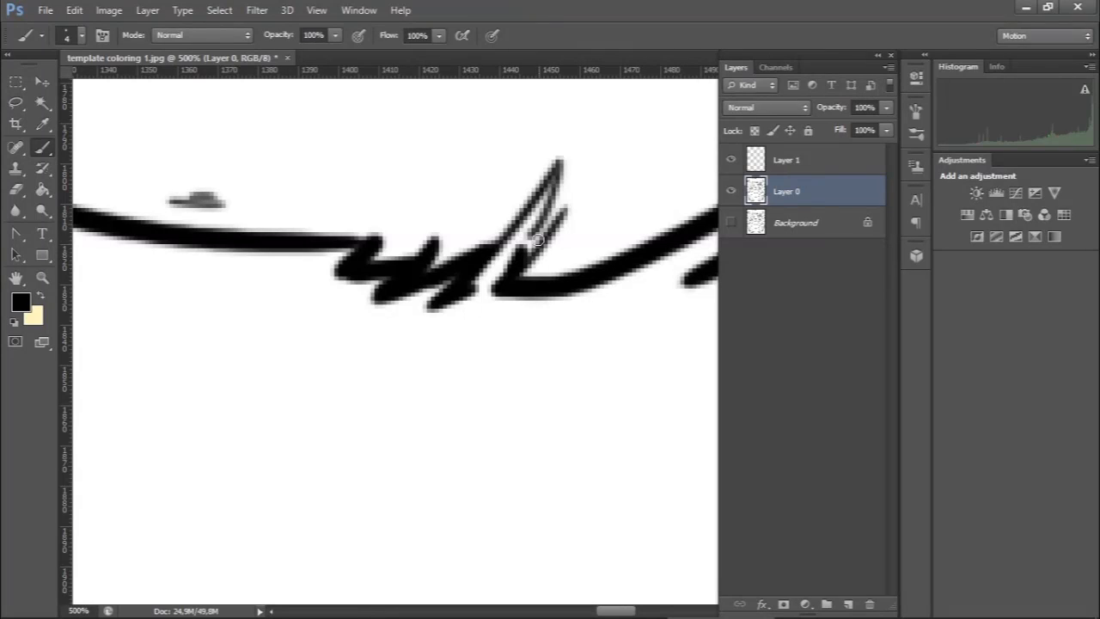
{"action": "left_click_drag", "start_coordinate": [456, 324], "coordinate": [516, 244]}
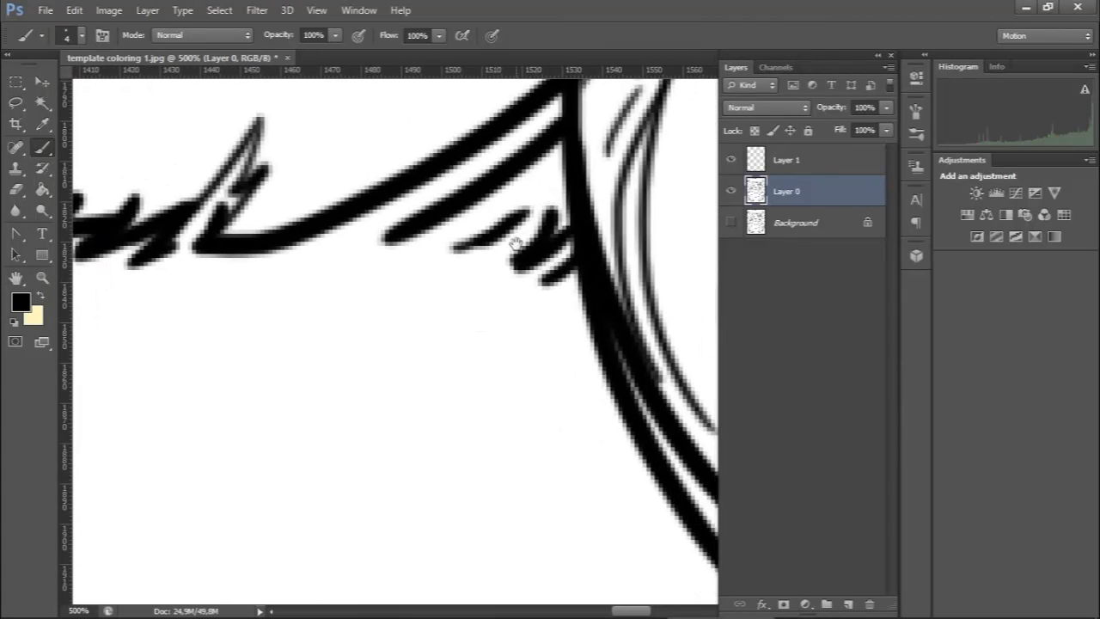
Step: Paint over the gaps in the upper part of the sideburn outline at the right side of the face
{"action": "scroll", "coordinate": [477, 287], "scroll_direction": "down", "scroll_amount": 4}
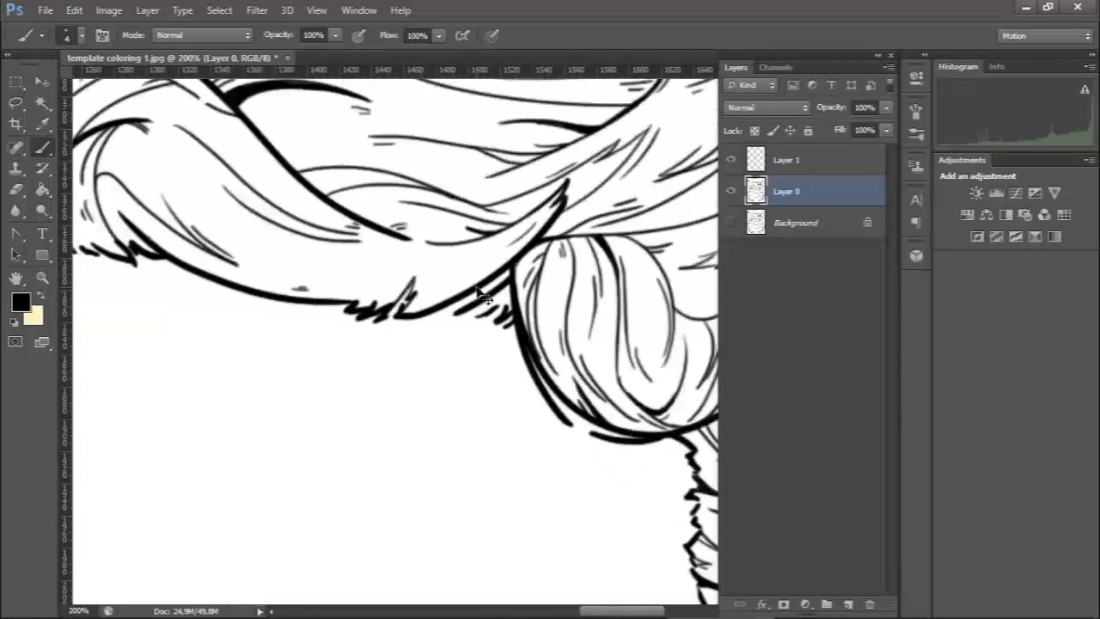
{"action": "left_click_drag", "start_coordinate": [622, 421], "coordinate": [509, 173]}
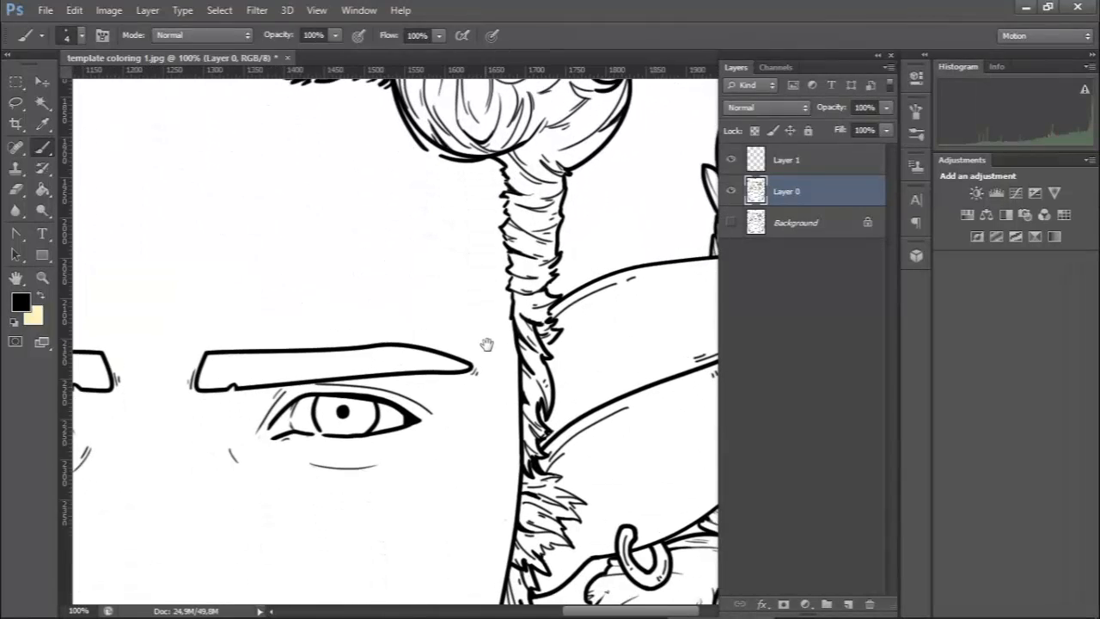
{"action": "left_click_drag", "start_coordinate": [485, 336], "coordinate": [489, 343]}
{"action": "key", "text": "z"}
{"action": "left_click_drag", "start_coordinate": [485, 169], "coordinate": [601, 405]}
{"action": "left_click_drag", "start_coordinate": [585, 444], "coordinate": [431, 220]}
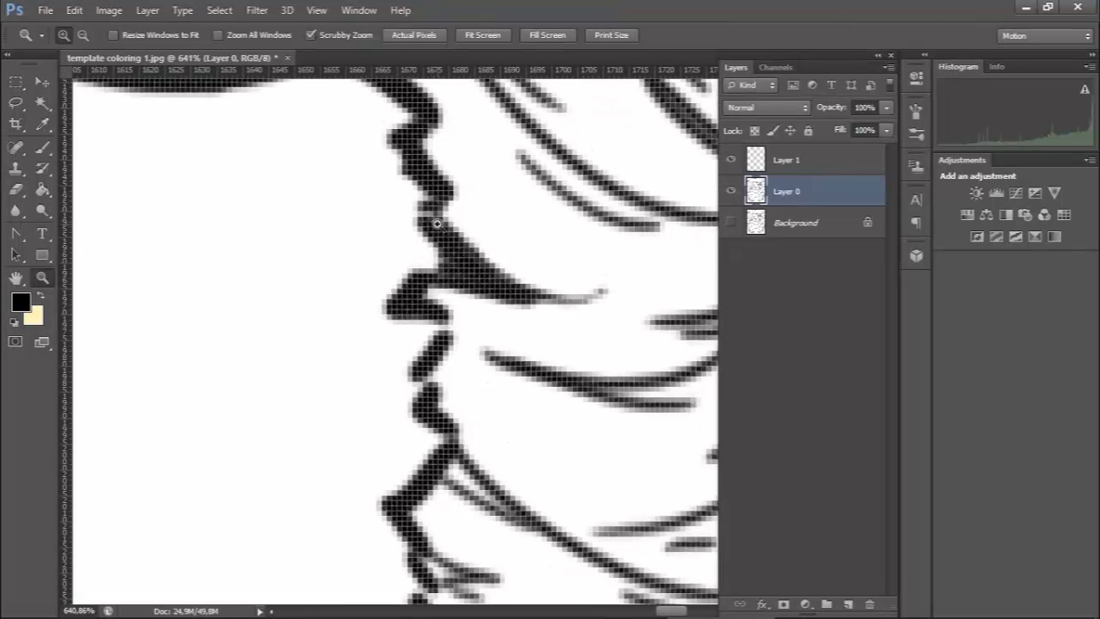
{"action": "key", "text": "b"}
{"action": "mouse_move", "coordinate": [425, 335]}
{"action": "left_mouse_down"}
{"action": "mouse_move", "coordinate": [437, 279]}
{"action": "mouse_move", "coordinate": [451, 287]}
{"action": "mouse_move", "coordinate": [454, 276]}
{"action": "mouse_move", "coordinate": [444, 329]}
{"action": "left_mouse_up"}
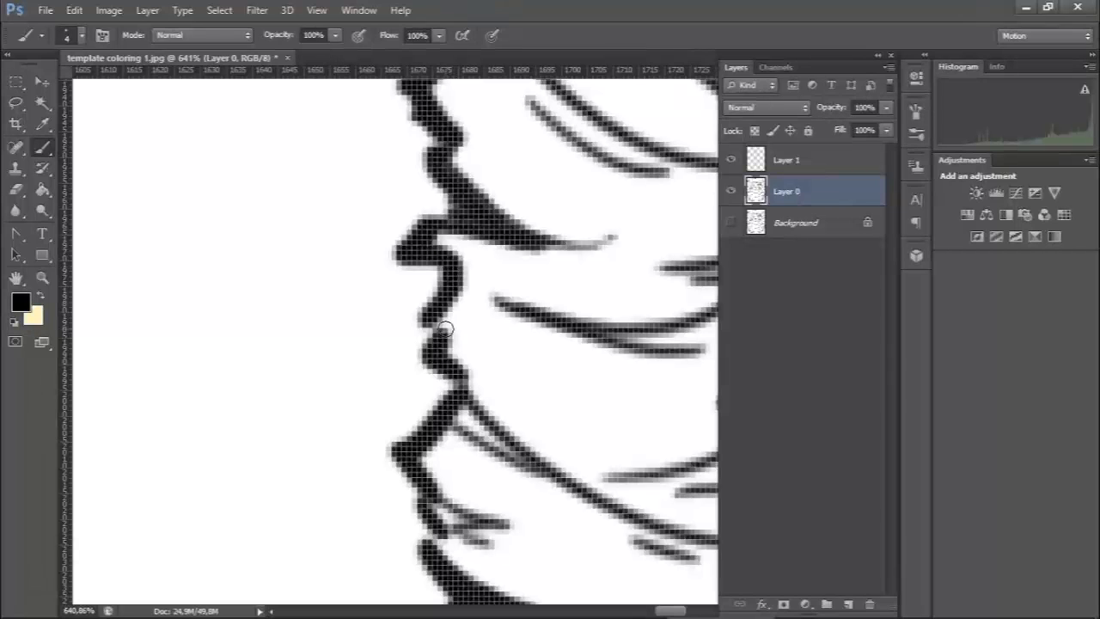
{"action": "left_click_drag", "start_coordinate": [437, 378], "coordinate": [435, 201]}
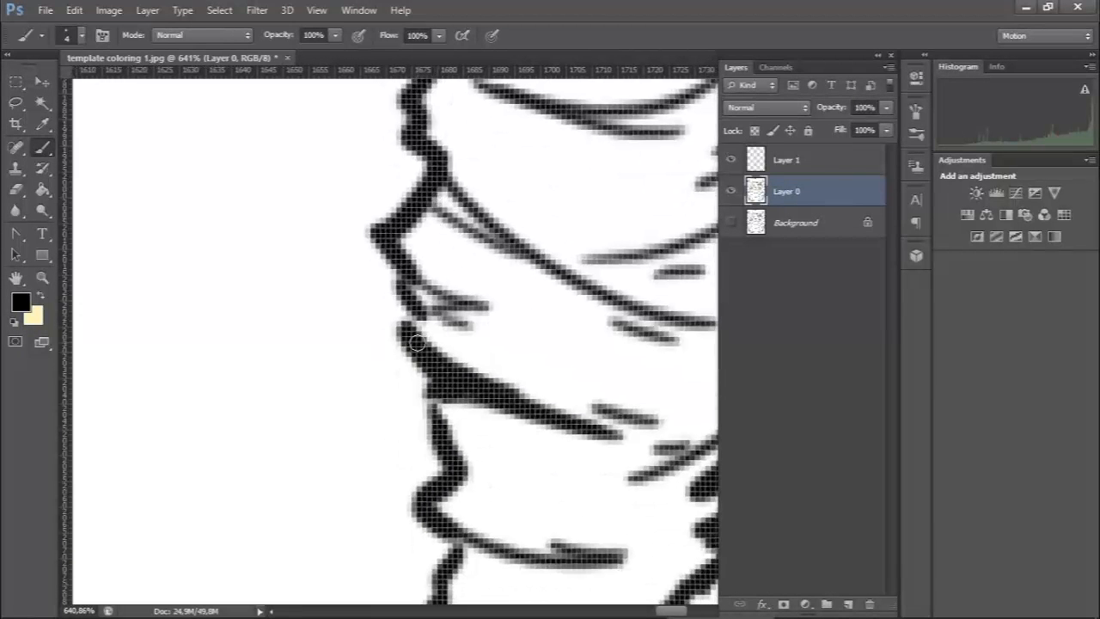
Step: Close the remaining gaps in the lower part of the sideburn outline at the right side of the face
{"action": "left_click_drag", "start_coordinate": [410, 327], "coordinate": [418, 317]}
{"action": "mouse_move", "coordinate": [427, 373]}
{"action": "left_mouse_down"}
{"action": "mouse_move", "coordinate": [426, 264]}
{"action": "mouse_move", "coordinate": [431, 294]}
{"action": "left_mouse_up"}
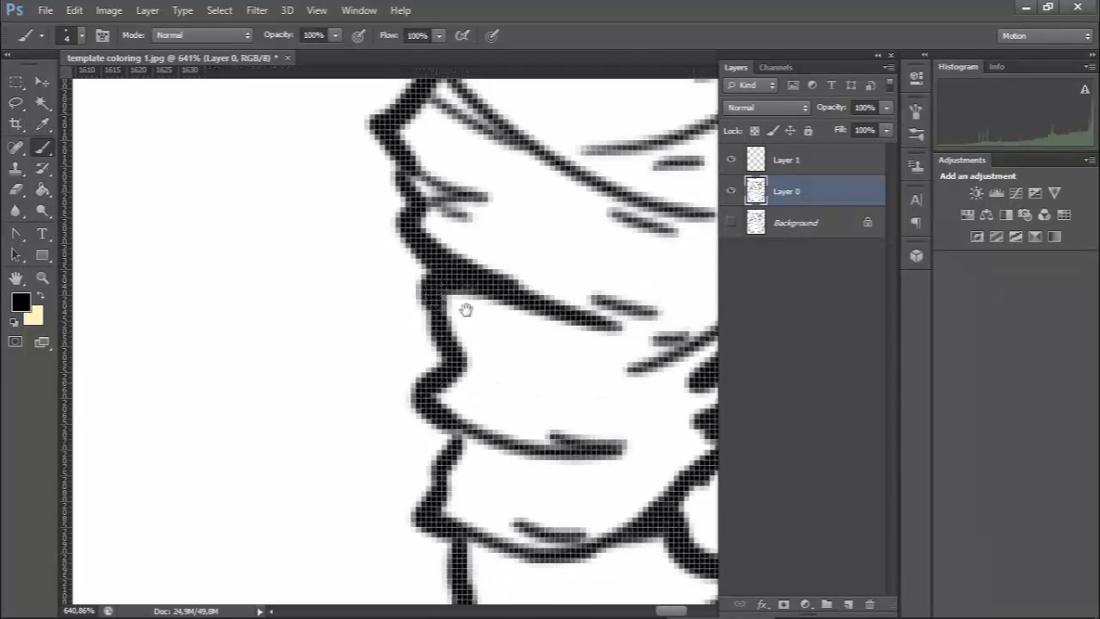
{"action": "left_click_drag", "start_coordinate": [452, 352], "coordinate": [483, 208]}
{"action": "left_click_drag", "start_coordinate": [481, 304], "coordinate": [481, 293]}
{"action": "left_click_drag", "start_coordinate": [475, 284], "coordinate": [502, 95]}
{"action": "mouse_move", "coordinate": [488, 529]}
{"action": "left_mouse_down"}
{"action": "mouse_move", "coordinate": [507, 278]}
{"action": "mouse_move", "coordinate": [563, 234]}
{"action": "left_mouse_up"}
{"action": "scroll", "coordinate": [535, 356], "scroll_direction": "down", "scroll_amount": 5}
{"action": "scroll", "coordinate": [536, 356], "scroll_direction": "down", "scroll_amount": 6}
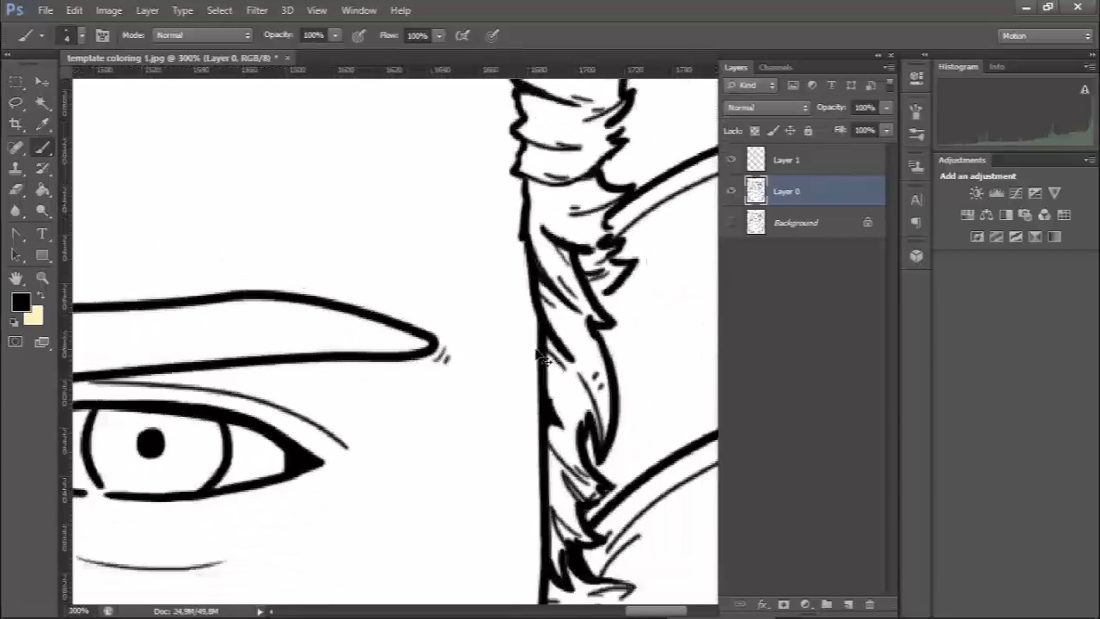
Step: Test the face outline again with a Magic Wand selection on the forehead, and deselect it
{"action": "left_click_drag", "start_coordinate": [436, 342], "coordinate": [685, 309]}
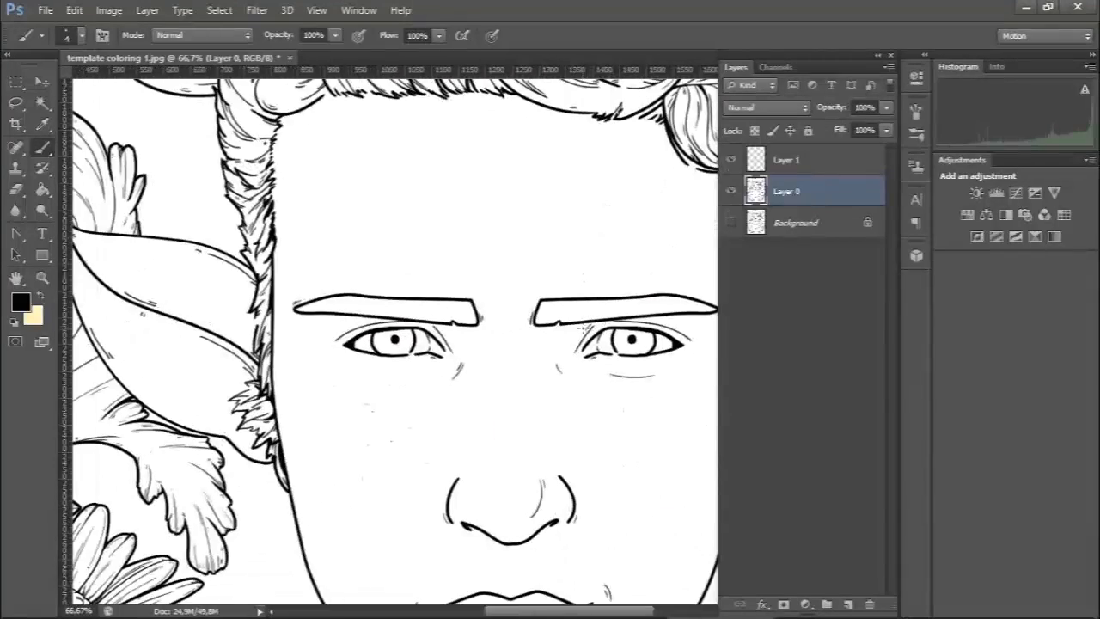
{"action": "key", "text": "w"}
{"action": "left_click", "coordinate": [555, 250]}
{"action": "left_click_drag", "start_coordinate": [556, 250], "coordinate": [443, 394]}
{"action": "key", "text": "ctrl+d"}
Step: Paint black strokes over the gaps in the fringe outline along the left part of the forehead
{"action": "key", "text": "z"}
{"action": "mouse_move", "coordinate": [288, 211]}
{"action": "left_mouse_down"}
{"action": "mouse_move", "coordinate": [349, 226]}
{"action": "mouse_move", "coordinate": [422, 298]}
{"action": "mouse_move", "coordinate": [481, 314]}
{"action": "mouse_move", "coordinate": [459, 284]}
{"action": "mouse_move", "coordinate": [473, 295]}
{"action": "left_mouse_up"}
{"action": "key", "text": "b"}
{"action": "left_click_drag", "start_coordinate": [571, 319], "coordinate": [583, 297]}
{"action": "left_click_drag", "start_coordinate": [632, 298], "coordinate": [677, 291]}
{"action": "left_click_drag", "start_coordinate": [328, 333], "coordinate": [578, 316]}
{"action": "left_click_drag", "start_coordinate": [335, 279], "coordinate": [365, 274]}
{"action": "left_click_drag", "start_coordinate": [295, 267], "coordinate": [326, 279]}
{"action": "mouse_move", "coordinate": [229, 282]}
{"action": "left_mouse_down"}
{"action": "mouse_move", "coordinate": [222, 302]}
{"action": "mouse_move", "coordinate": [156, 299]}
{"action": "left_mouse_up"}
{"action": "left_click_drag", "start_coordinate": [147, 307], "coordinate": [305, 314]}
{"action": "mouse_move", "coordinate": [266, 273]}
{"action": "left_mouse_down"}
{"action": "mouse_move", "coordinate": [222, 304]}
{"action": "mouse_move", "coordinate": [263, 269]}
{"action": "left_mouse_up"}
Step: Close the gaps between the hair strokes down the sideburn at the left side of the face
{"action": "left_click_drag", "start_coordinate": [112, 550], "coordinate": [352, 357]}
{"action": "mouse_move", "coordinate": [396, 191]}
{"action": "left_mouse_down"}
{"action": "mouse_move", "coordinate": [379, 230]}
{"action": "mouse_move", "coordinate": [385, 206]}
{"action": "left_mouse_up"}
{"action": "left_click_drag", "start_coordinate": [385, 258], "coordinate": [368, 267]}
{"action": "left_click_drag", "start_coordinate": [369, 347], "coordinate": [359, 363]}
{"action": "scroll", "coordinate": [378, 310], "scroll_direction": "down", "scroll_amount": 2}
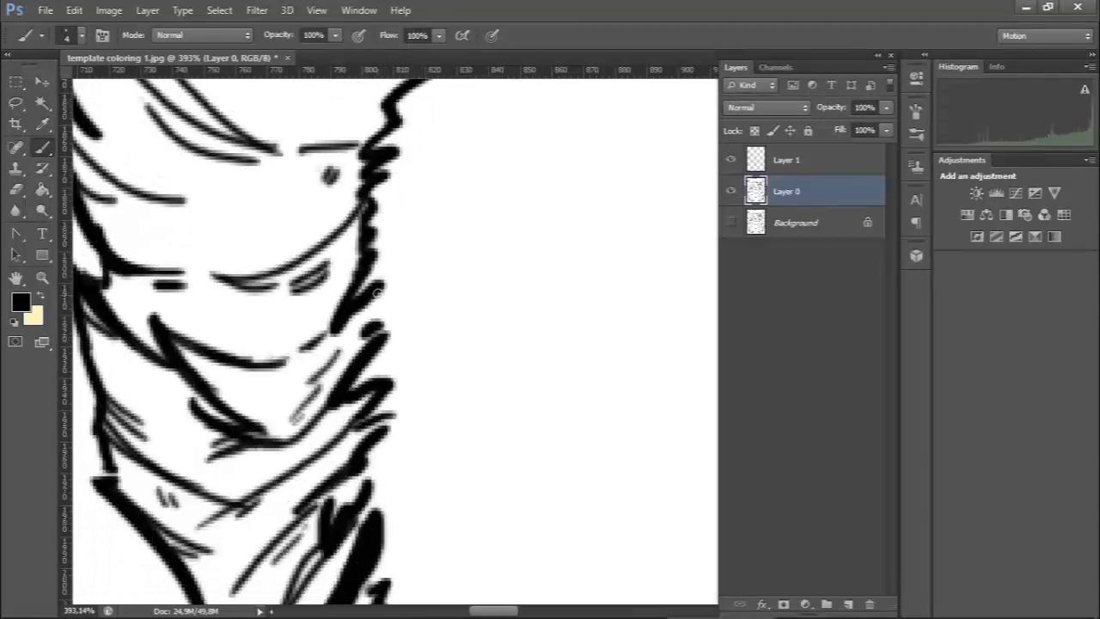
{"action": "scroll", "coordinate": [383, 290], "scroll_direction": "down", "scroll_amount": 2}
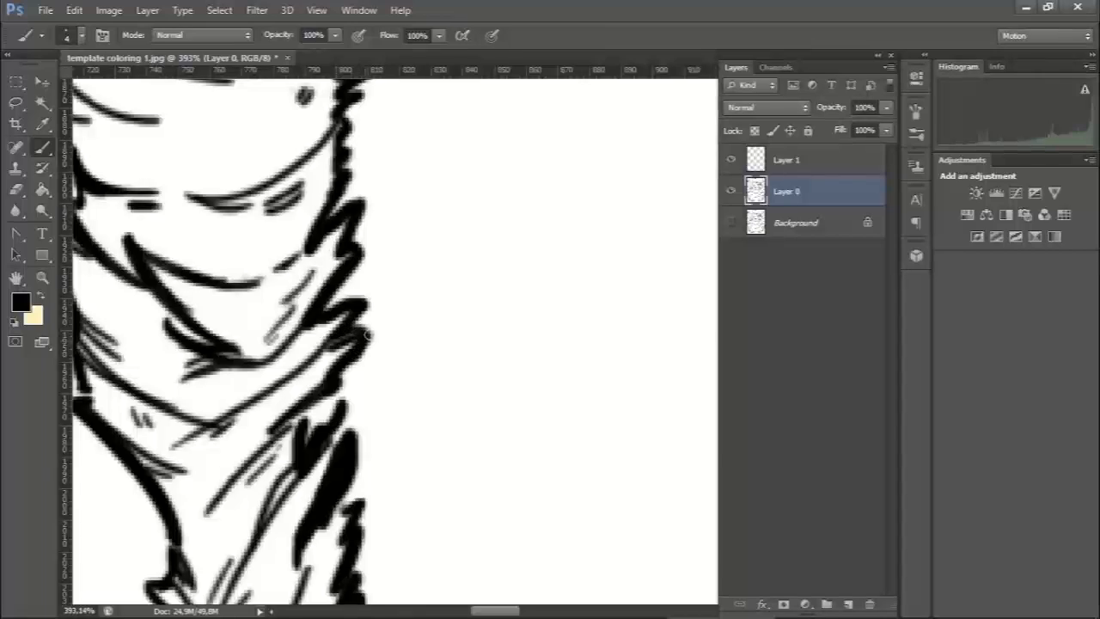
{"action": "scroll", "coordinate": [364, 341], "scroll_direction": "down", "scroll_amount": 2}
{"action": "left_click_drag", "start_coordinate": [331, 331], "coordinate": [306, 219]}
{"action": "left_click_drag", "start_coordinate": [319, 310], "coordinate": [327, 226]}
{"action": "left_click_drag", "start_coordinate": [333, 361], "coordinate": [328, 172]}
Step: Check the face with another Magic Wand selection, inspect the middle of the fringe for leaks, and deselect
{"action": "key", "text": "ctrl+minus"}
{"action": "key", "text": "ctrl+minus"}
{"action": "key", "text": "ctrl+minus"}
{"action": "key", "text": "ctrl+minus"}
{"action": "key", "text": "ctrl+minus"}
{"action": "key", "text": "ctrl+minus"}
{"action": "left_click_drag", "start_coordinate": [484, 295], "coordinate": [435, 302]}
{"action": "key", "text": "w"}
{"action": "left_click", "coordinate": [487, 301]}
{"action": "key", "text": "z"}
{"action": "left_click_drag", "start_coordinate": [435, 220], "coordinate": [602, 368]}
{"action": "key", "text": "ctrl+d"}
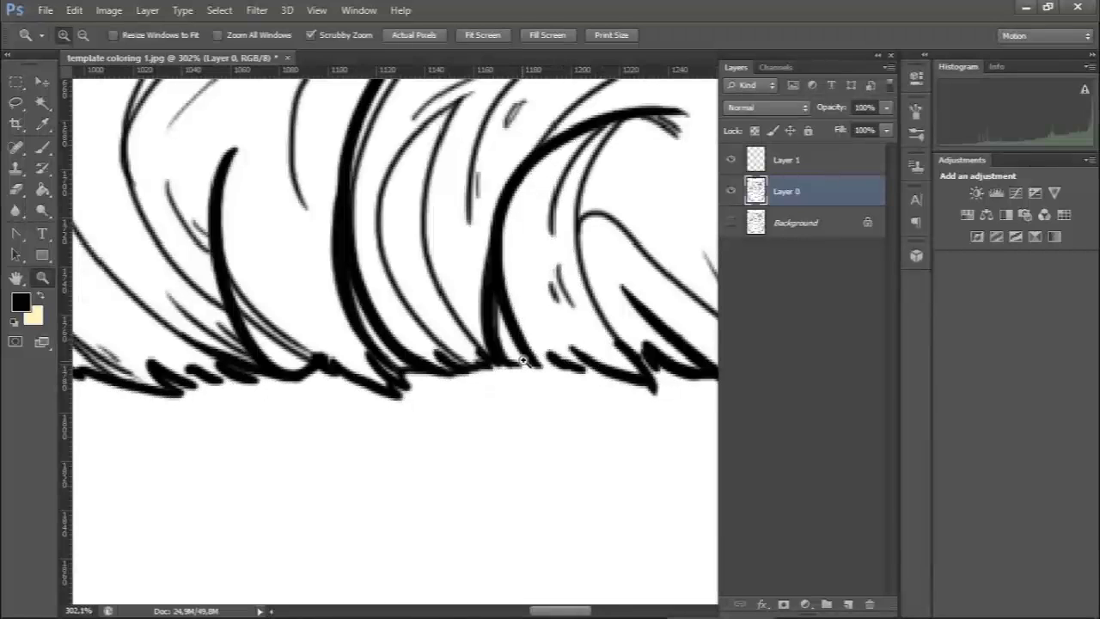
Step: Paint over the remaining gaps in the lower edge of the fringe above the middle of the forehead
{"action": "key", "text": "b"}
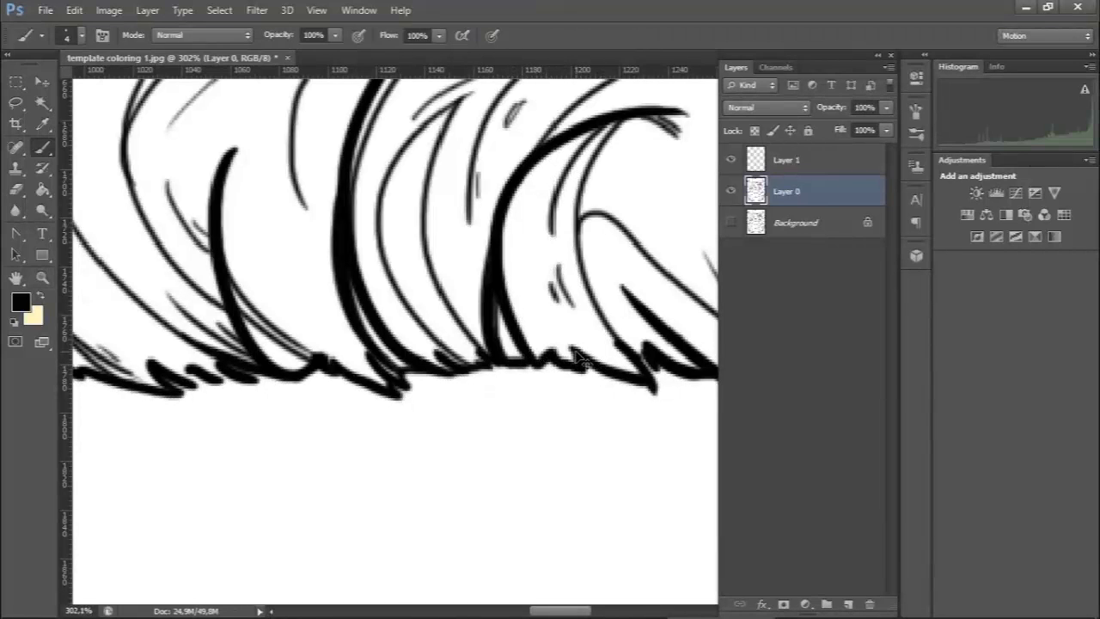
{"action": "key", "text": "ctrl+minus"}
{"action": "key", "text": "ctrl+minus"}
{"action": "key", "text": "ctrl+plus"}
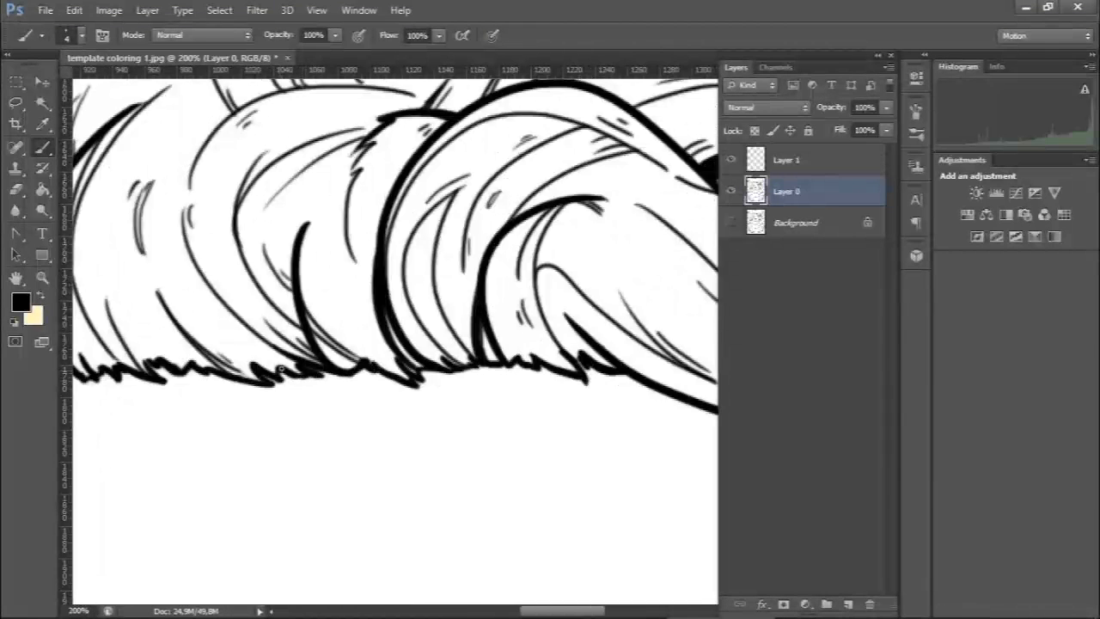
Step: Select the face area with the Magic Wand, inspect the eyes for open lines, and clear the selection
{"action": "key", "text": "ctrl+minus"}
{"action": "key", "text": "ctrl+minus"}
{"action": "key", "text": "ctrl+minus"}
{"action": "key", "text": "ctrl+minus"}
{"action": "key", "text": "w"}
{"action": "left_click", "coordinate": [457, 395]}
{"action": "left_click_drag", "start_coordinate": [471, 417], "coordinate": [529, 408]}
{"action": "key", "text": "z"}
{"action": "left_click_drag", "start_coordinate": [539, 477], "coordinate": [421, 429]}
{"action": "mouse_move", "coordinate": [441, 391]}
{"action": "left_mouse_down"}
{"action": "mouse_move", "coordinate": [521, 447]}
{"action": "mouse_move", "coordinate": [534, 433]}
{"action": "left_mouse_up"}
{"action": "key", "text": "ctrl+d"}
Step: Close the gaps in the eyes' lower lid and inner-corner lines, reducing the brush to 2 px
{"action": "key", "text": "b"}
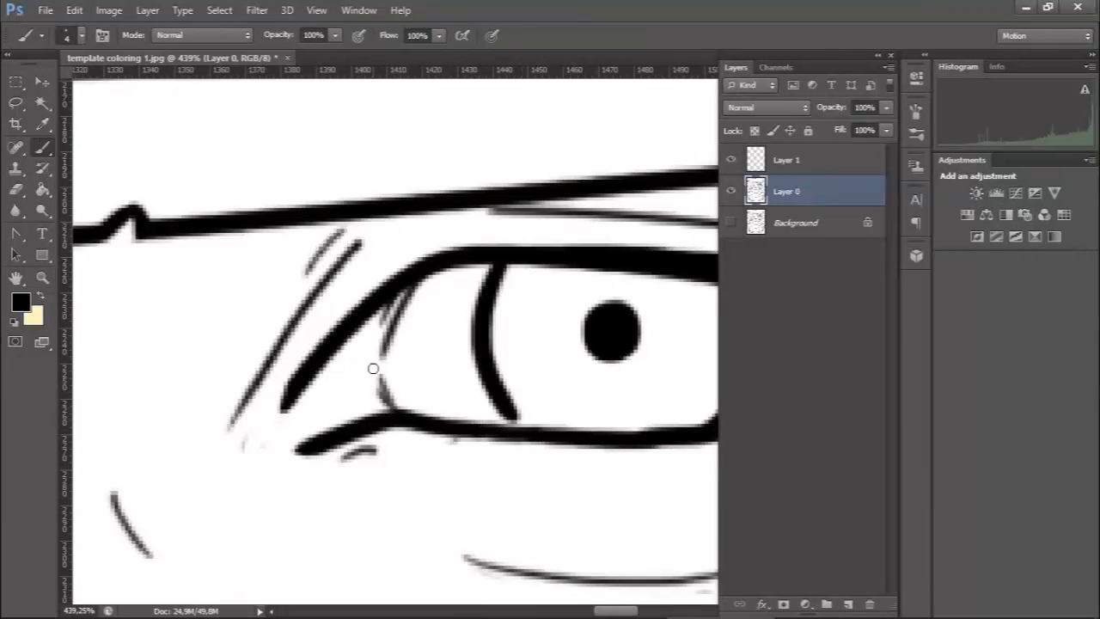
{"action": "left_click_drag", "start_coordinate": [146, 451], "coordinate": [654, 433]}
{"action": "left_click_drag", "start_coordinate": [147, 451], "coordinate": [653, 432]}
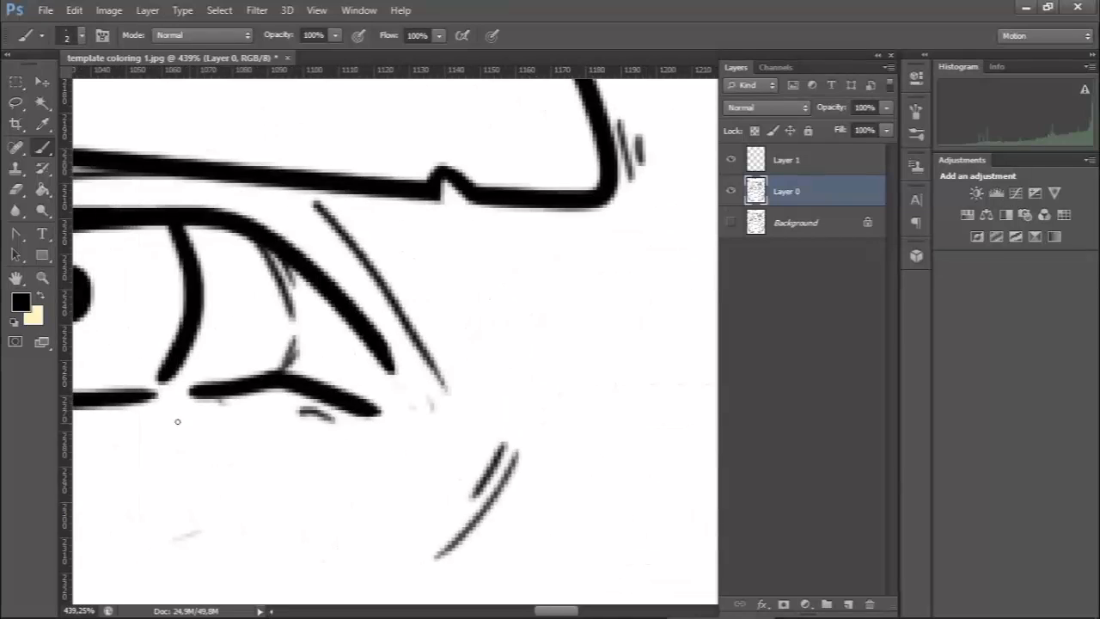
{"action": "left_click_drag", "start_coordinate": [147, 392], "coordinate": [218, 391]}
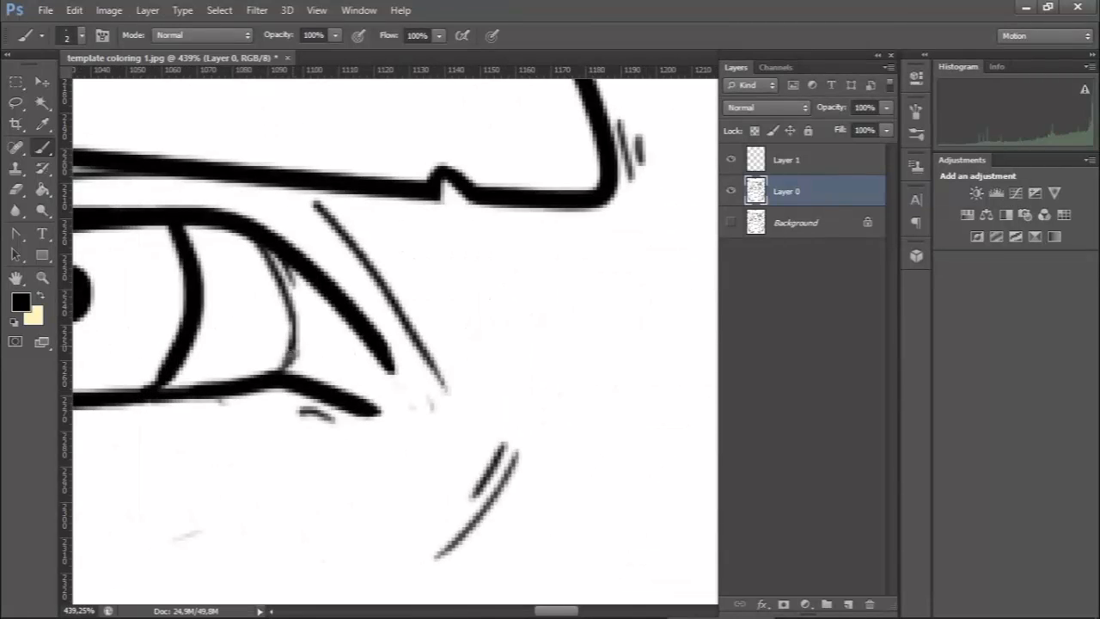
Step: Select the whole enclosed face area on Layer 0 with the Magic Wand
{"action": "scroll", "coordinate": [318, 411], "scroll_direction": "down", "scroll_amount": 9}
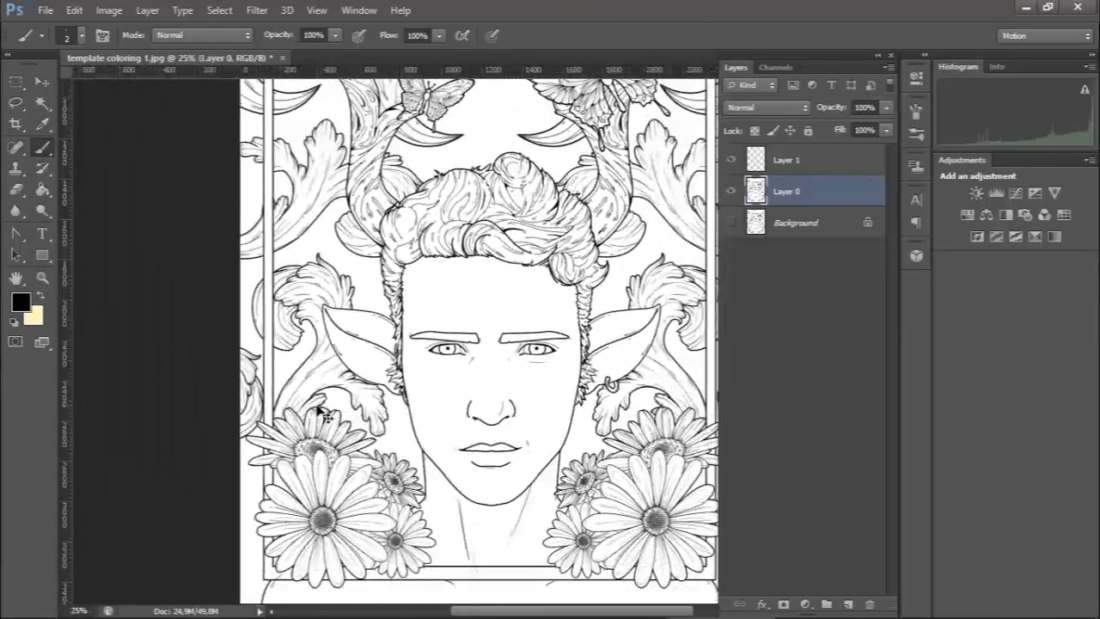
{"action": "left_click_drag", "start_coordinate": [431, 263], "coordinate": [346, 278]}
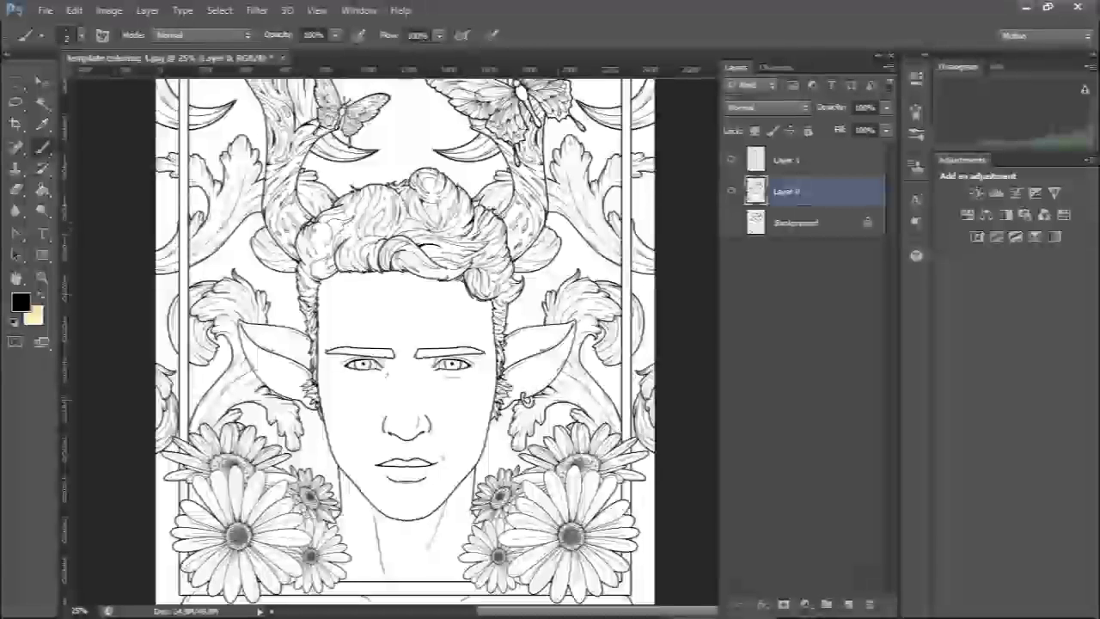
{"action": "key", "text": "w"}
{"action": "left_click", "coordinate": [429, 314]}
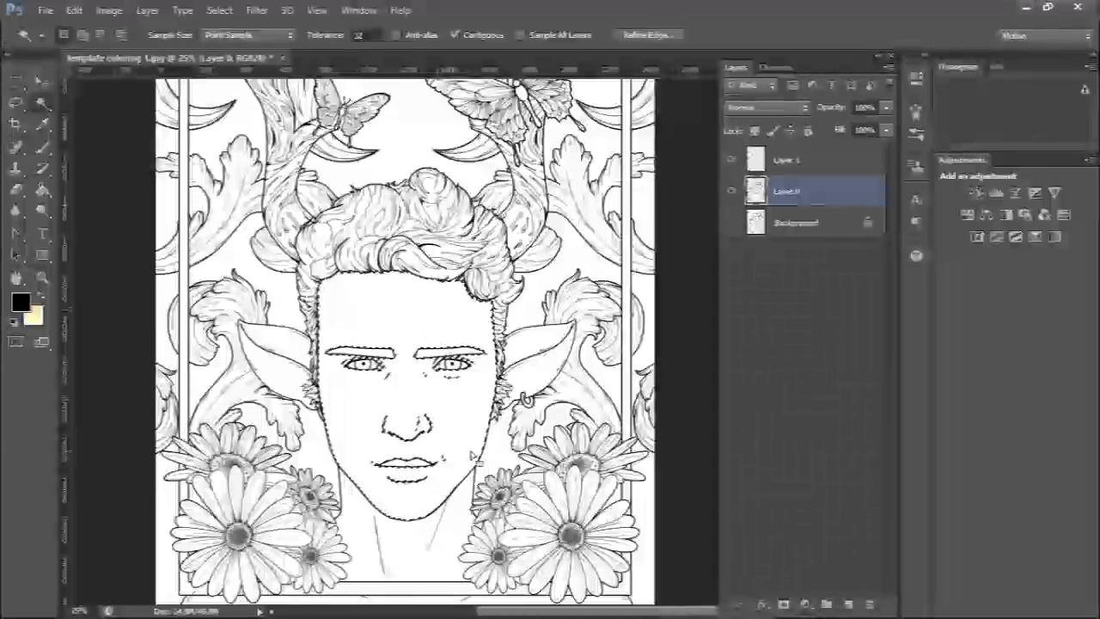
Step: Examine the face selection's edges around the hairline, eyes, nose, mouth and chin
{"action": "key", "text": "z"}
{"action": "left_click_drag", "start_coordinate": [415, 330], "coordinate": [509, 351]}
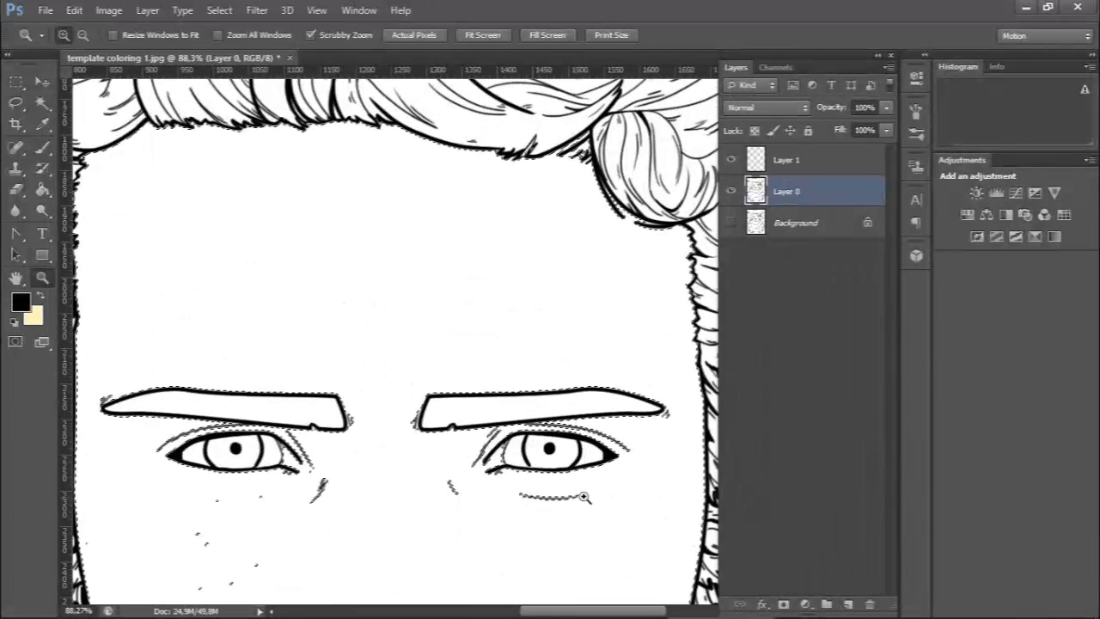
{"action": "left_click_drag", "start_coordinate": [489, 460], "coordinate": [470, 343]}
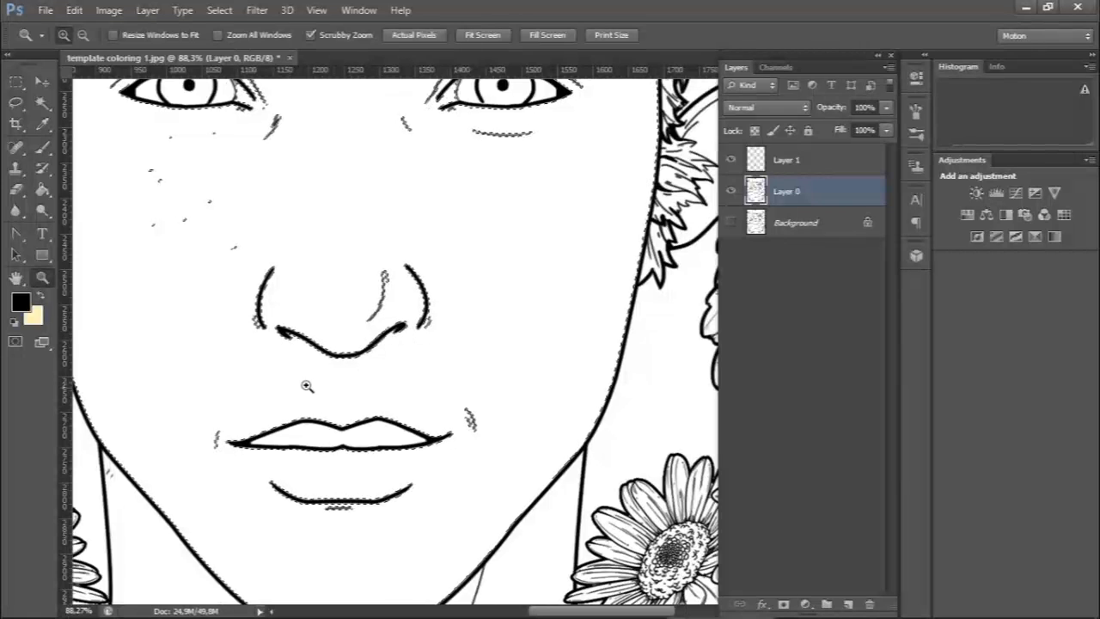
{"action": "scroll", "coordinate": [413, 456], "scroll_direction": "down", "scroll_amount": 2}
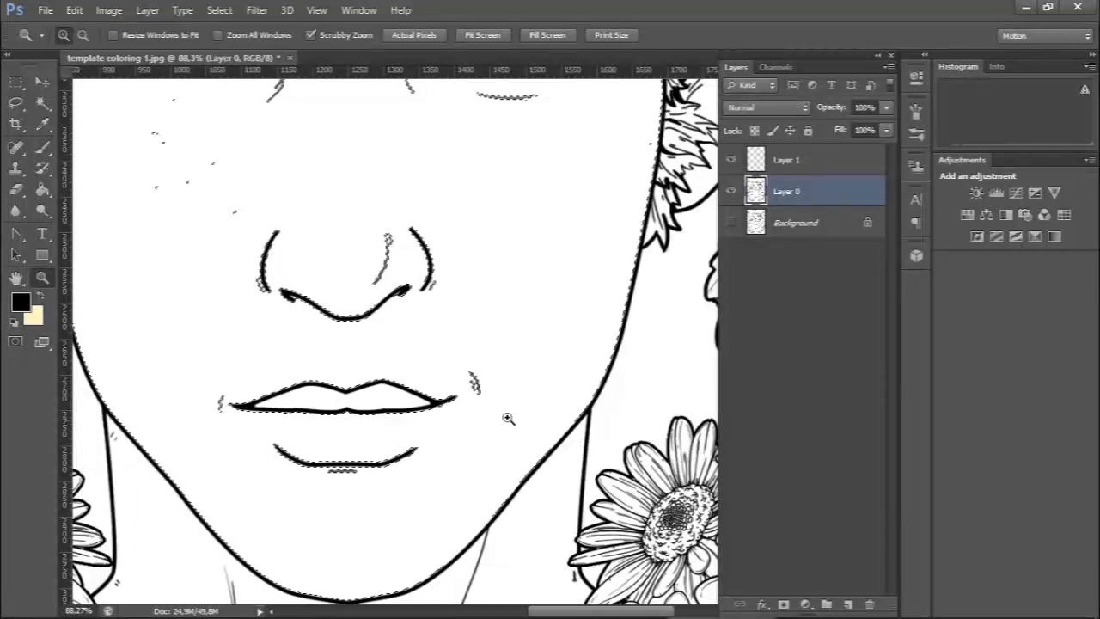
{"action": "left_click", "coordinate": [408, 426], "text": "alt"}
{"action": "left_click", "coordinate": [408, 426], "text": "alt"}
{"action": "left_click", "coordinate": [408, 425], "text": "alt"}
{"action": "left_click", "coordinate": [409, 425], "text": "alt"}
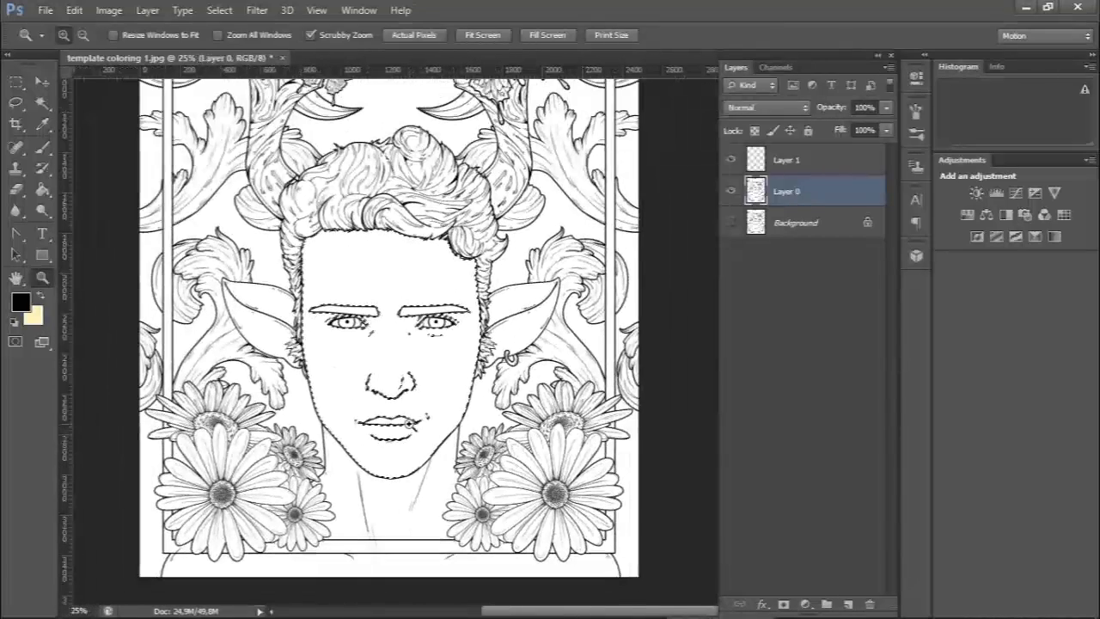
Step: Clear the face selection and fill Layer 1 with the pale yellow fff5be using the Paint Bucket
{"action": "key", "text": "ctrl+d"}
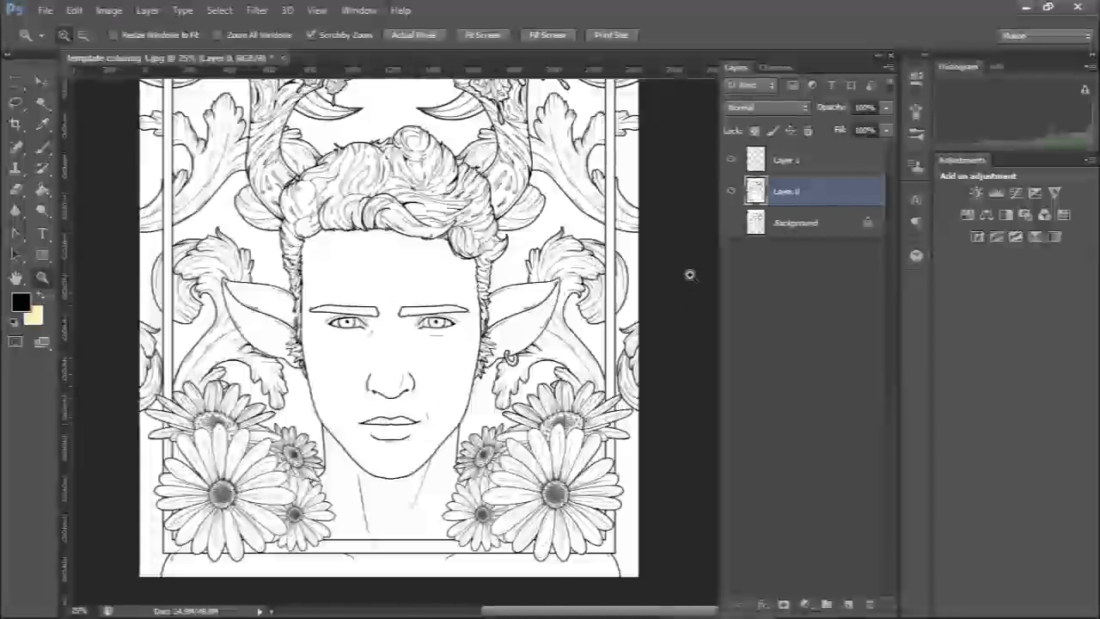
{"action": "left_click", "coordinate": [823, 170]}
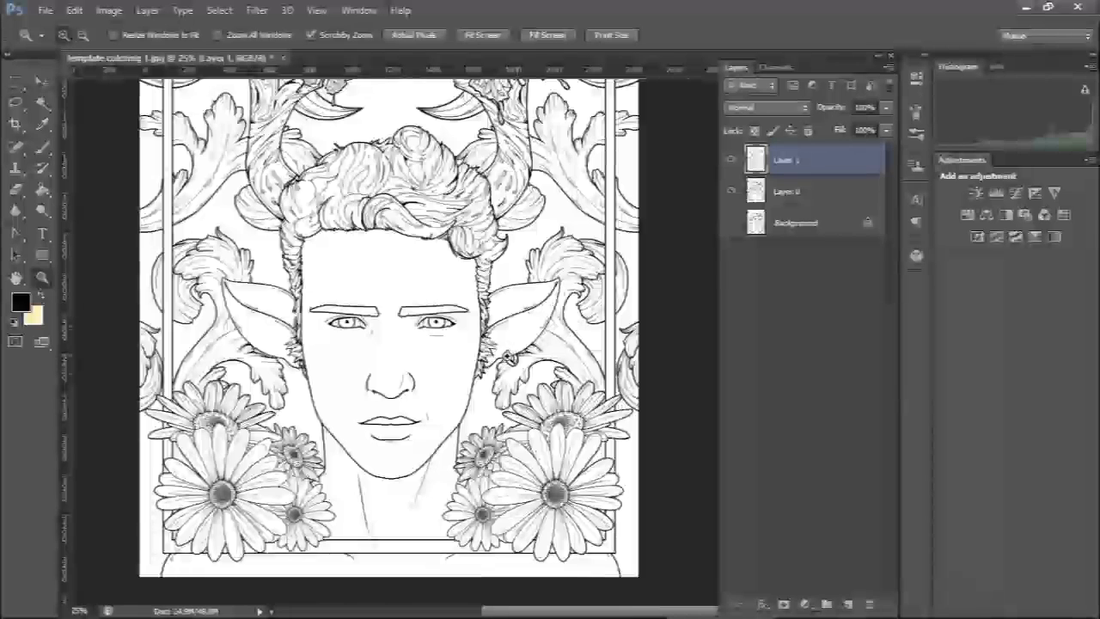
{"action": "key", "text": "g"}
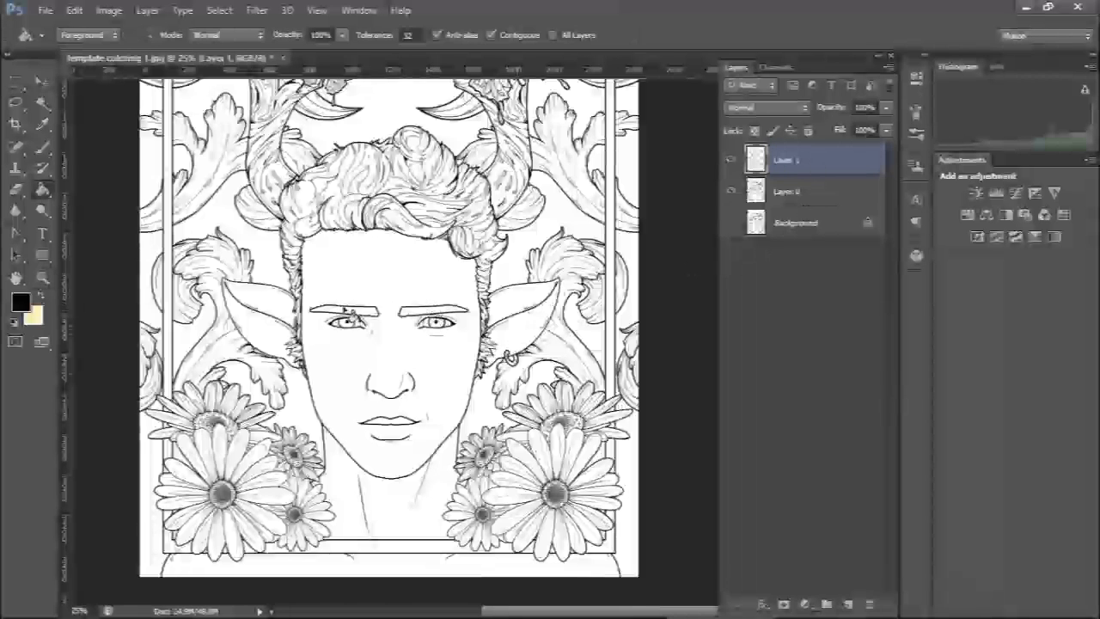
{"action": "key", "text": "x"}
{"action": "left_click", "coordinate": [23, 304]}
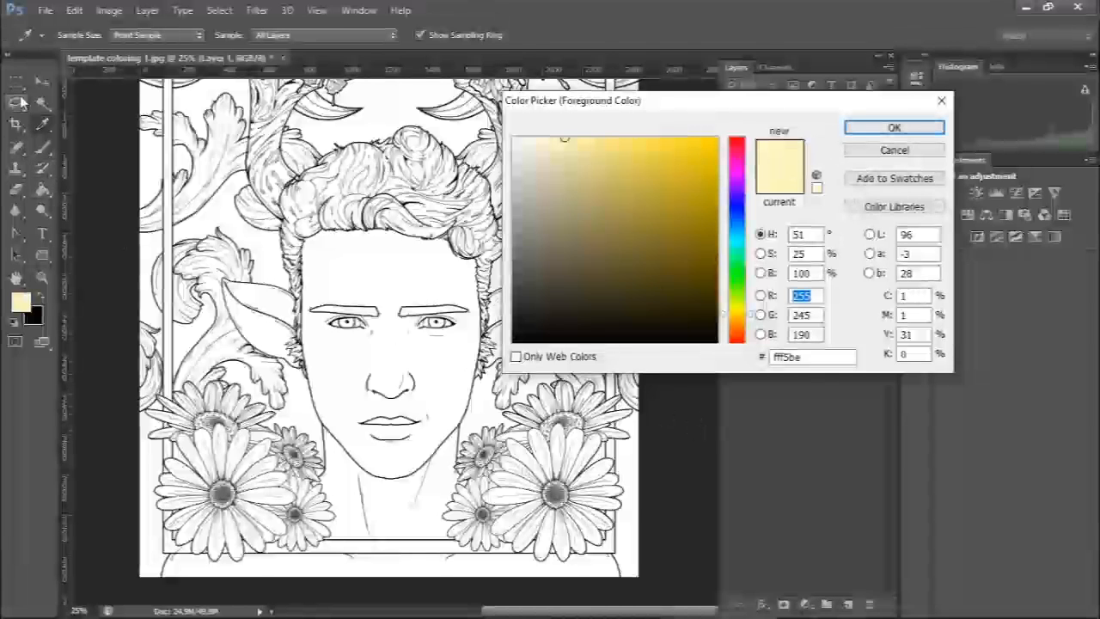
{"action": "left_click", "coordinate": [894, 127]}
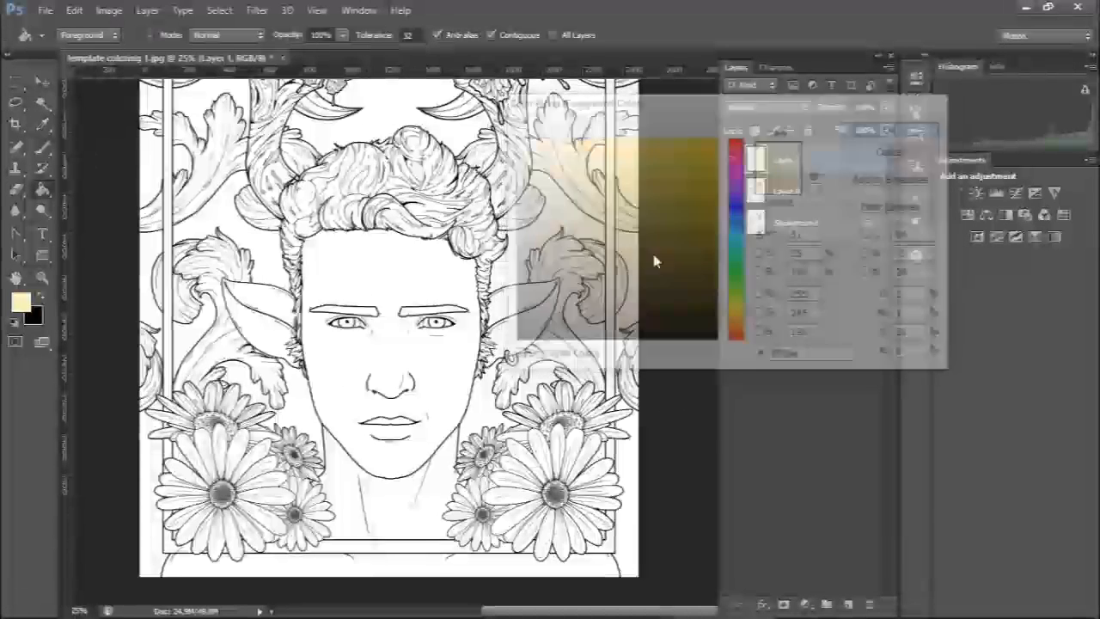
{"action": "left_click", "coordinate": [414, 238]}
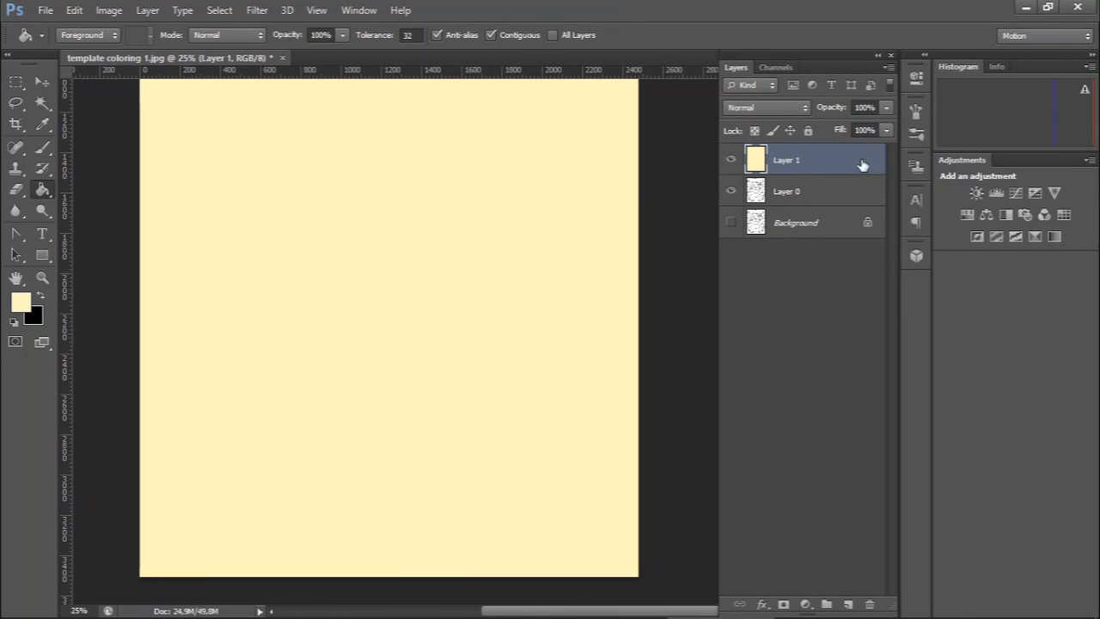
Step: Try blend modes such as Color Burn on Layer 1 and set it to Multiply
{"action": "left_click", "coordinate": [789, 107]}
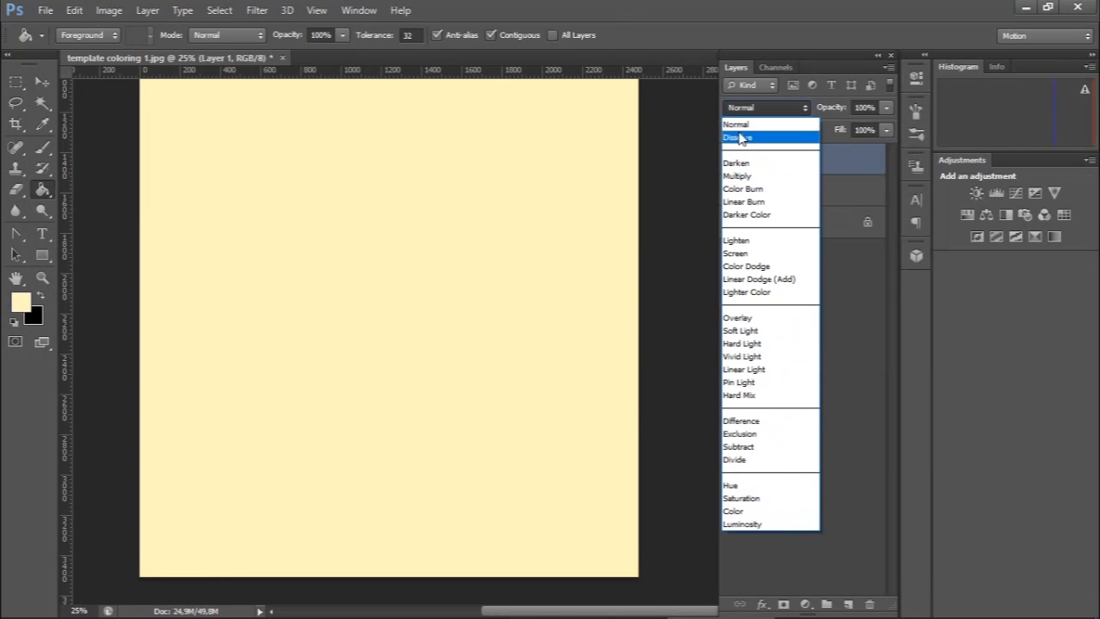
{"action": "left_click", "coordinate": [752, 137]}
{"action": "key", "text": "Down"}
{"action": "key", "text": "Down"}
{"action": "key", "text": "Down"}
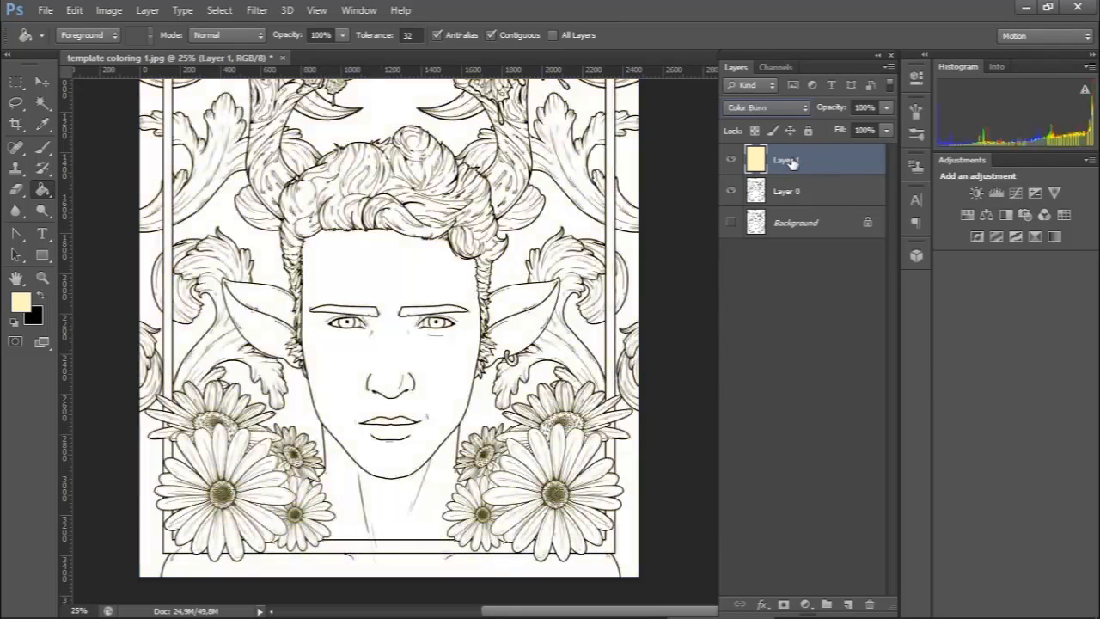
{"action": "key", "text": "Down"}
{"action": "key", "text": "Up"}
{"action": "key", "text": "Up"}
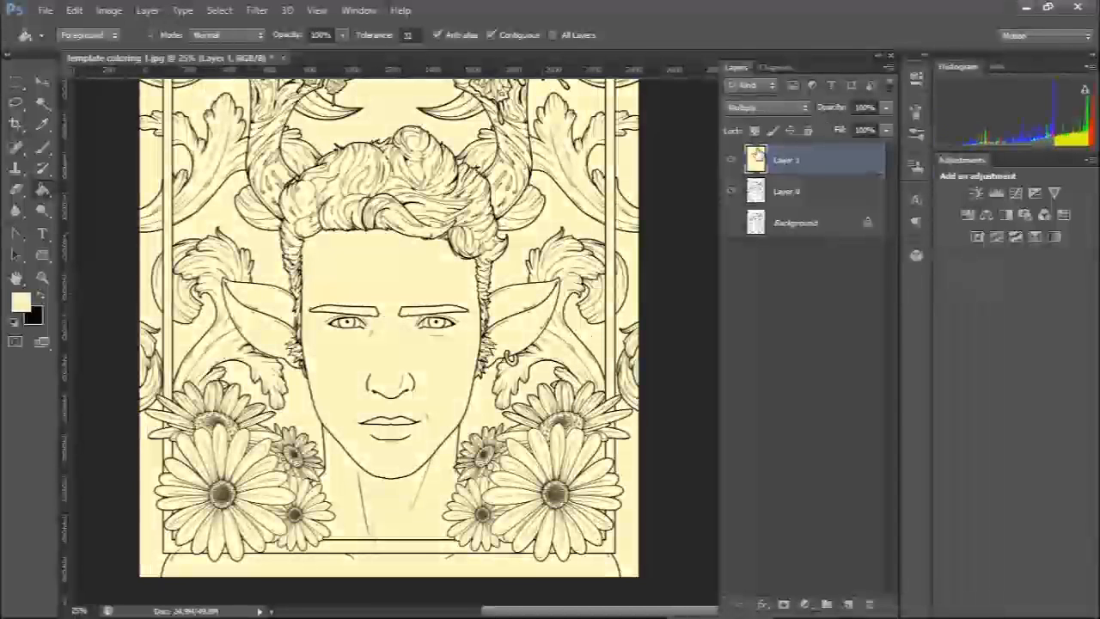
{"action": "left_click", "coordinate": [782, 105]}
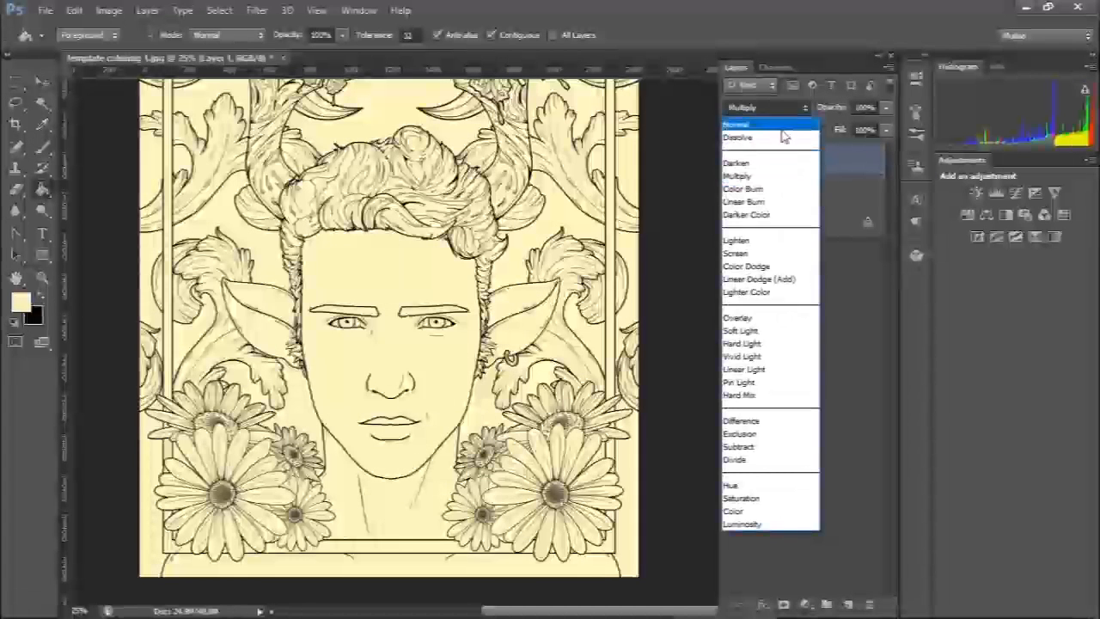
{"action": "left_click", "coordinate": [761, 177]}
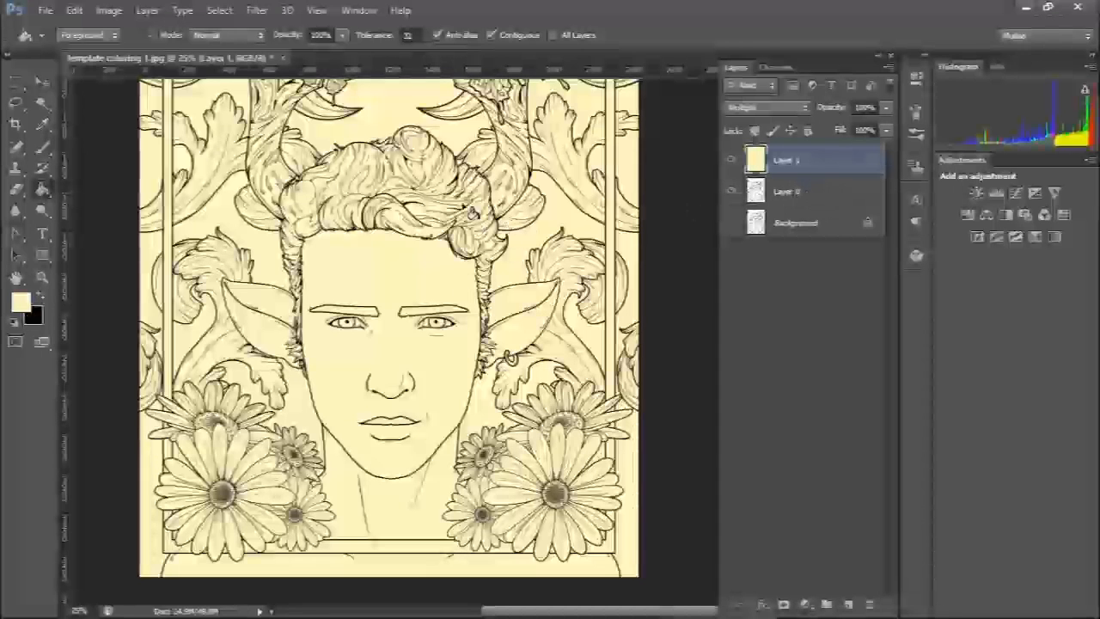
Step: Examine the Multiply tint over the line art, looking closely at the hairline above the forehead
{"action": "left_click", "coordinate": [40, 79]}
{"action": "scroll", "coordinate": [386, 326], "scroll_direction": "up", "scroll_amount": 2}
{"action": "left_click_drag", "start_coordinate": [383, 287], "coordinate": [375, 226]}
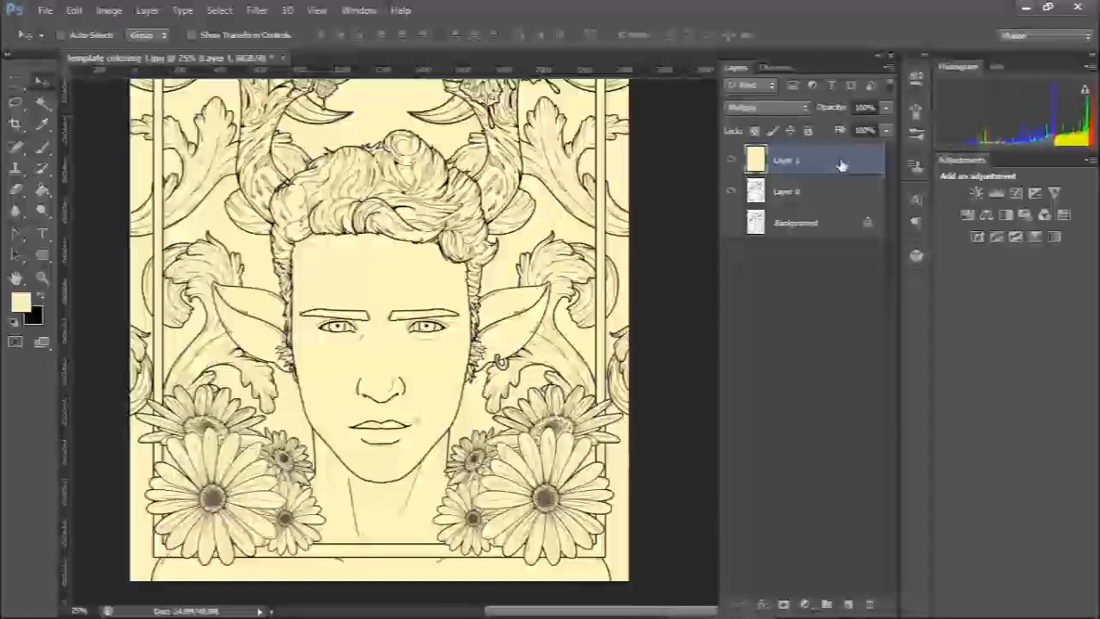
{"action": "left_click", "coordinate": [829, 199]}
{"action": "left_click", "coordinate": [803, 169]}
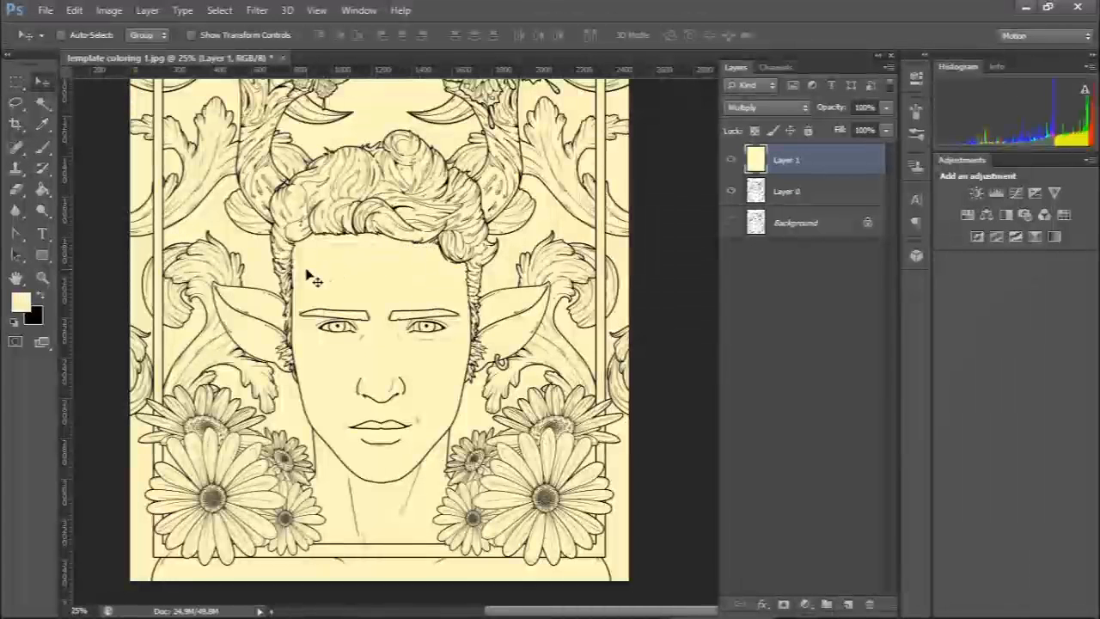
{"action": "key", "text": "z"}
{"action": "left_click_drag", "start_coordinate": [314, 281], "coordinate": [403, 302]}
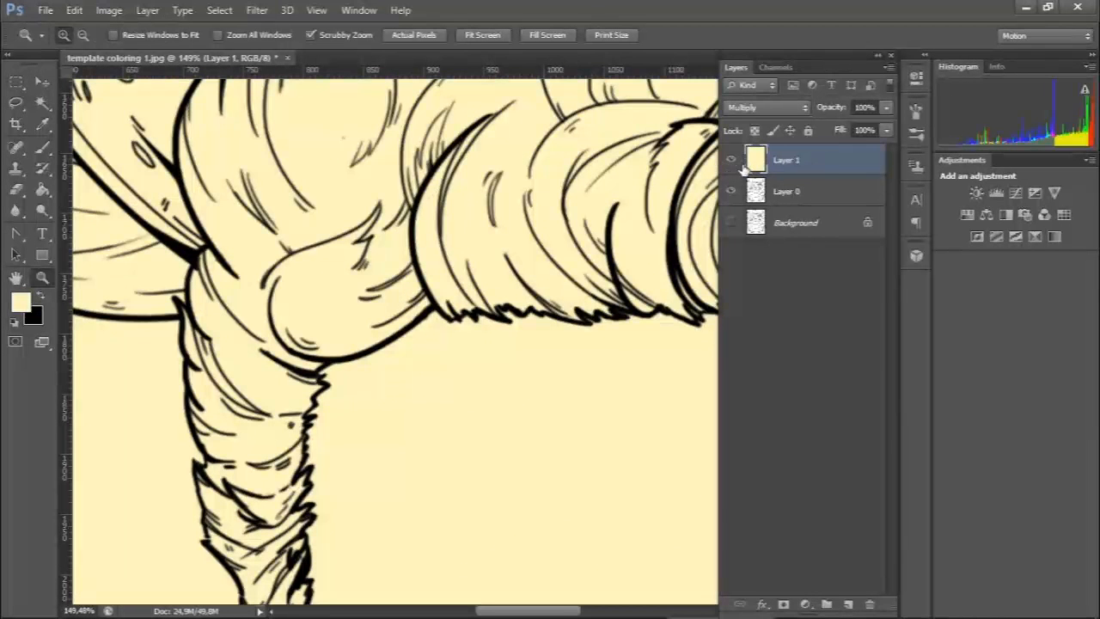
Step: Switch Layer 1's blend mode to Color Burn and delete the layer's yellow fill
{"action": "key", "text": "shift+plus"}
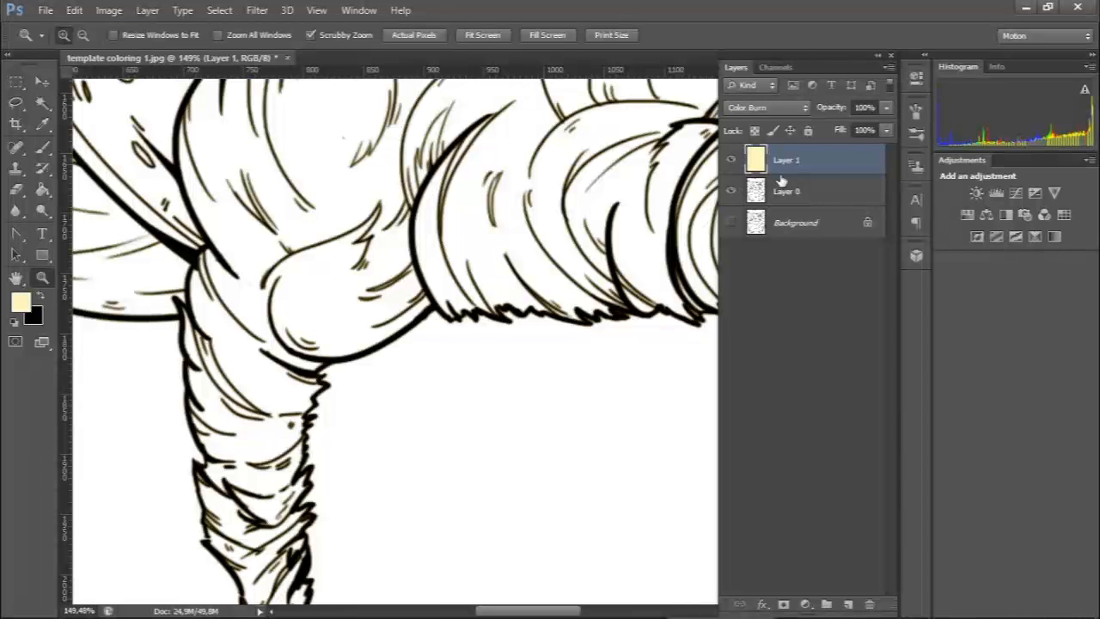
{"action": "key", "text": "alt+shift+a"}
{"action": "key", "text": "alt+shift+b"}
{"action": "key", "text": "v"}
{"action": "key", "text": "w"}
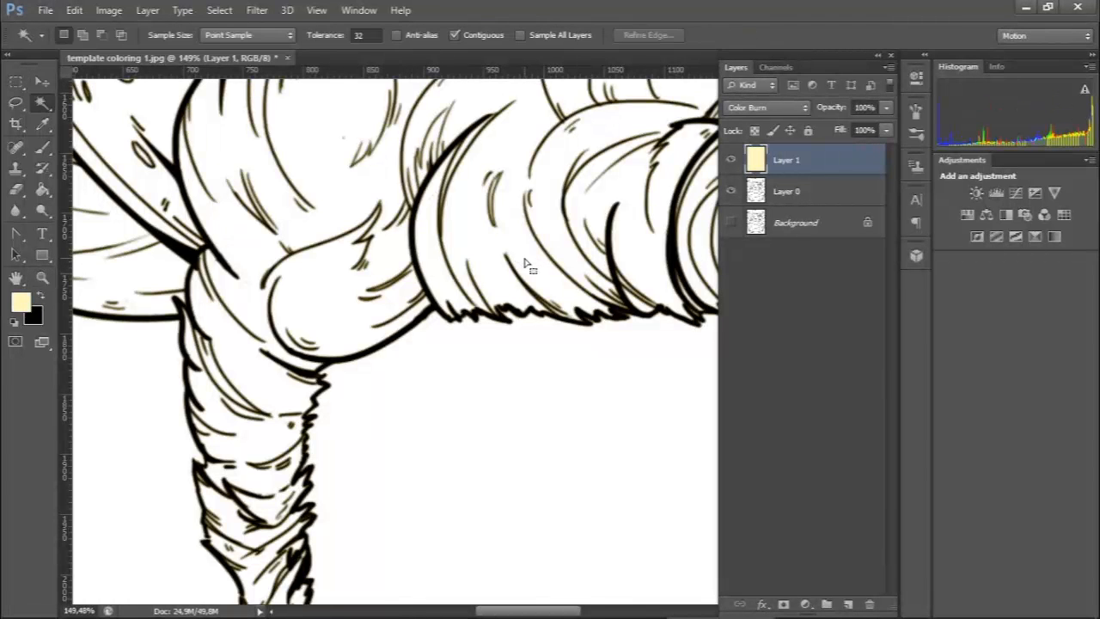
{"action": "key", "text": "Delete"}
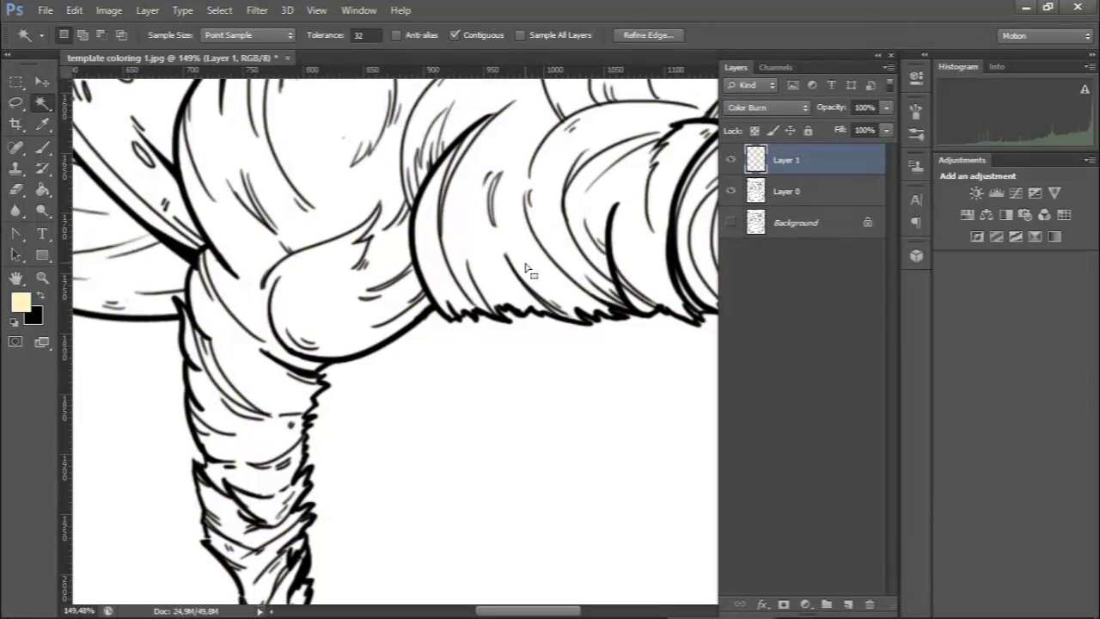
Step: Select the thick black hair outline on Layer 0 with the Magic Wand, with Anti-alias enabled
{"action": "left_click", "coordinate": [817, 197]}
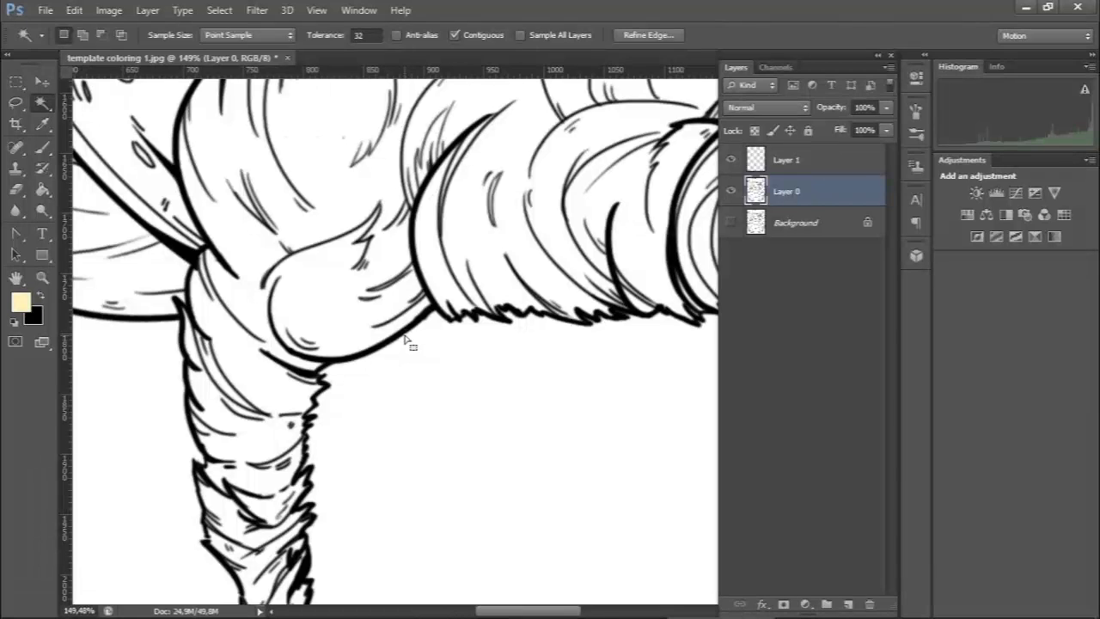
{"action": "key", "text": "ctrl+d"}
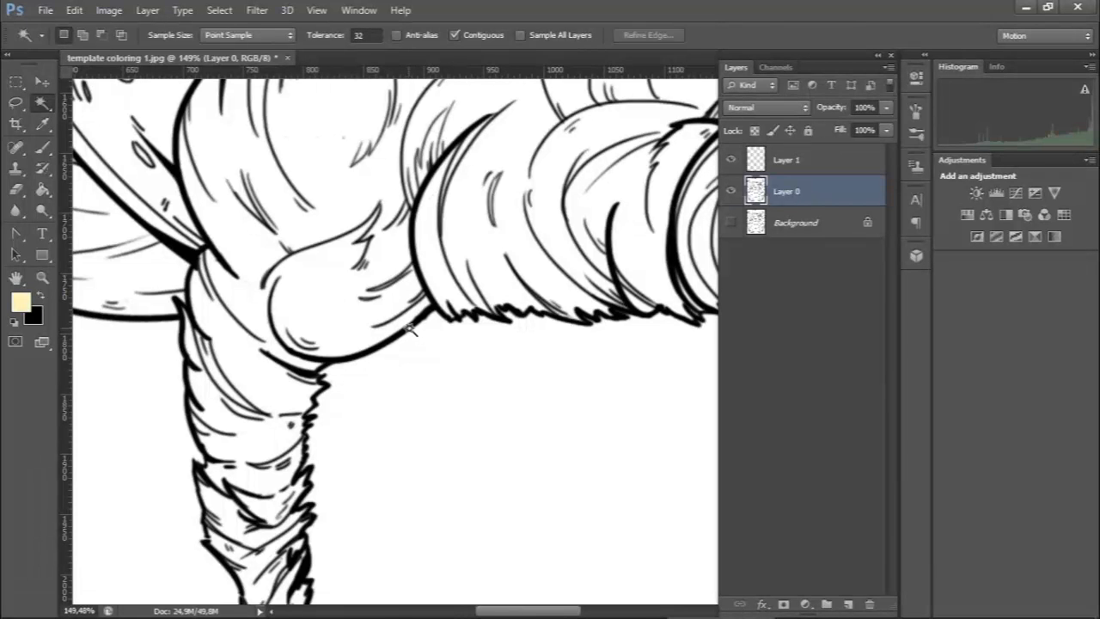
{"action": "left_click", "coordinate": [412, 332]}
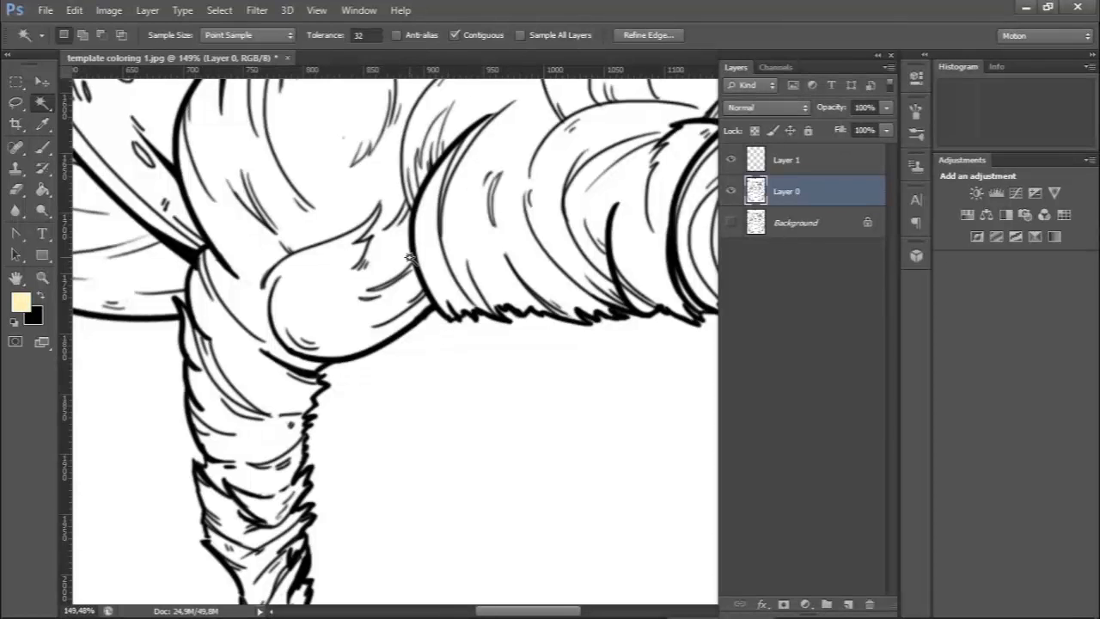
{"action": "left_click", "coordinate": [386, 334]}
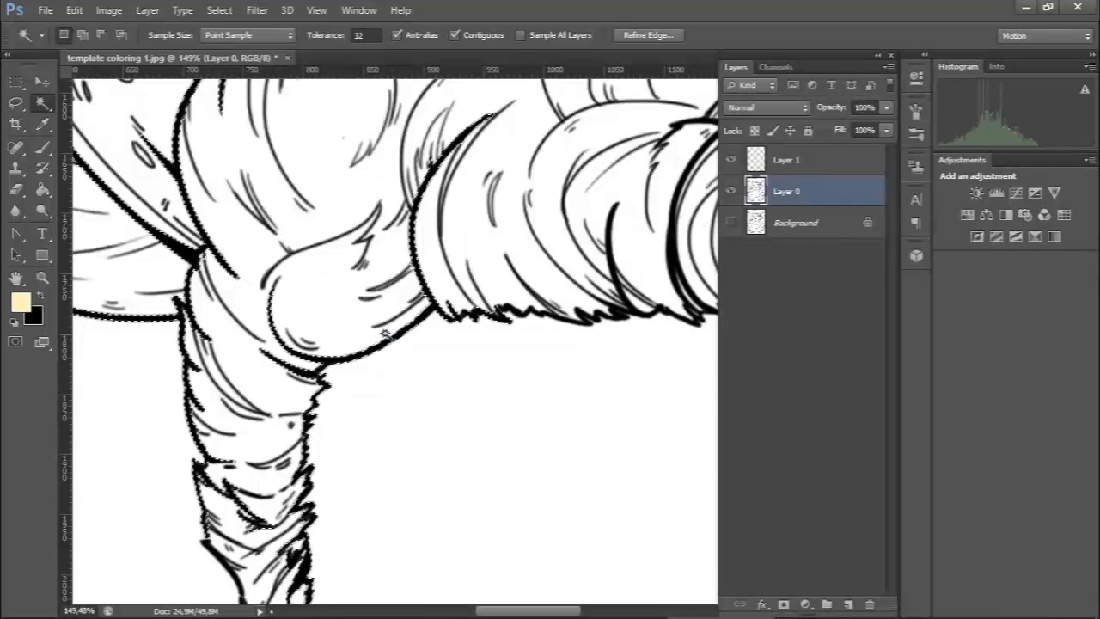
Step: Inspect the selected hair outline up close and extend the selection to all similar black lines in the artwork
{"action": "key", "text": "ctrl+minus"}
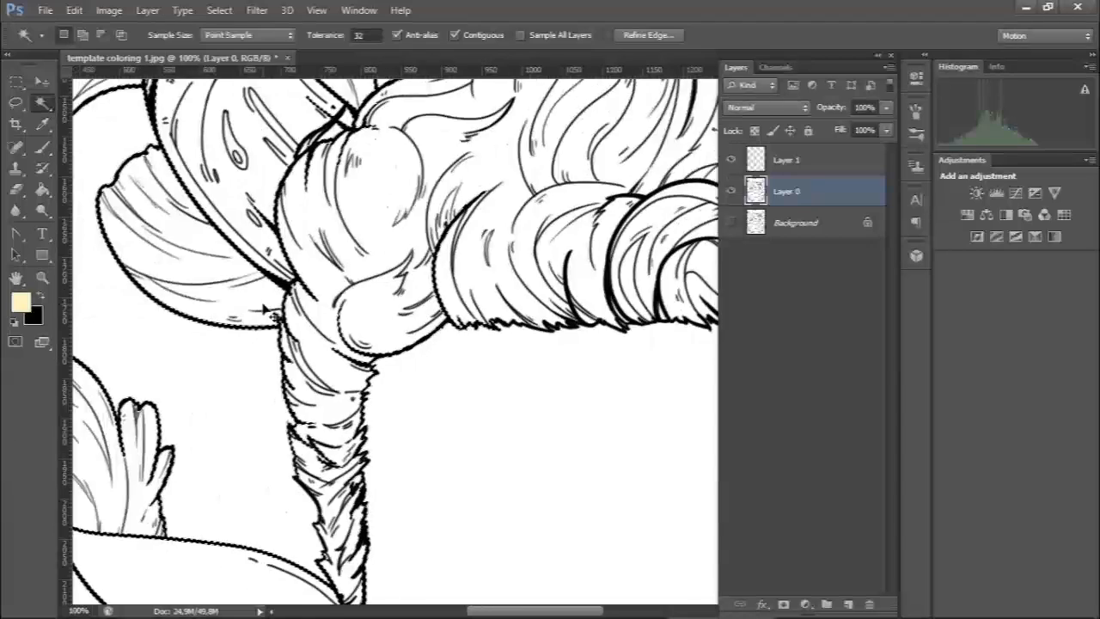
{"action": "key", "text": "ctrl+minus"}
{"action": "key", "text": "z"}
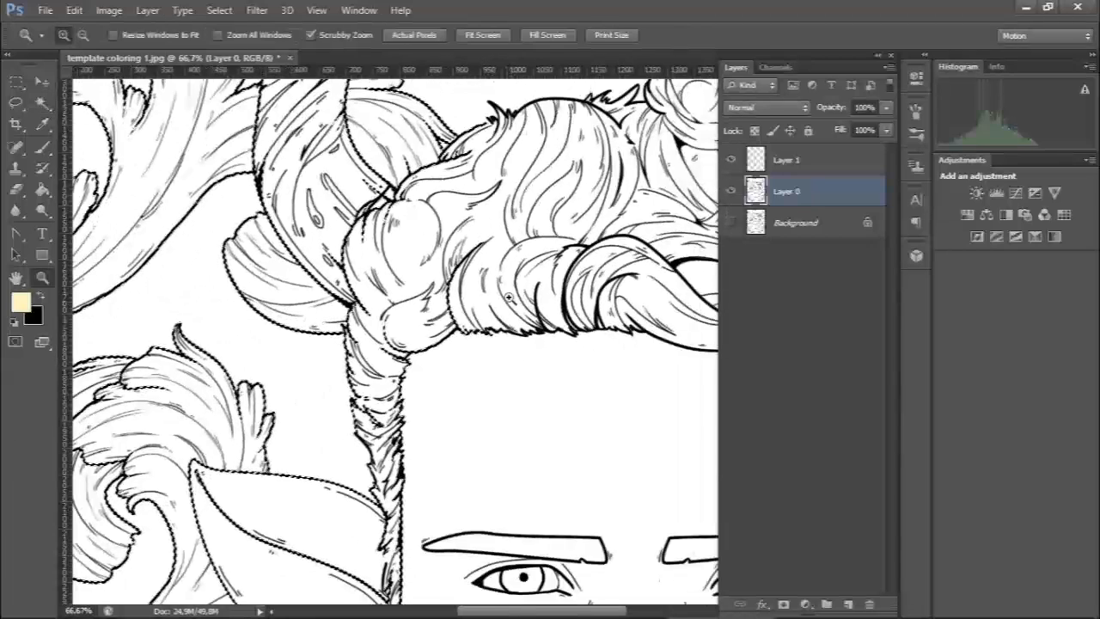
{"action": "left_click", "coordinate": [508, 296]}
{"action": "key", "text": "w"}
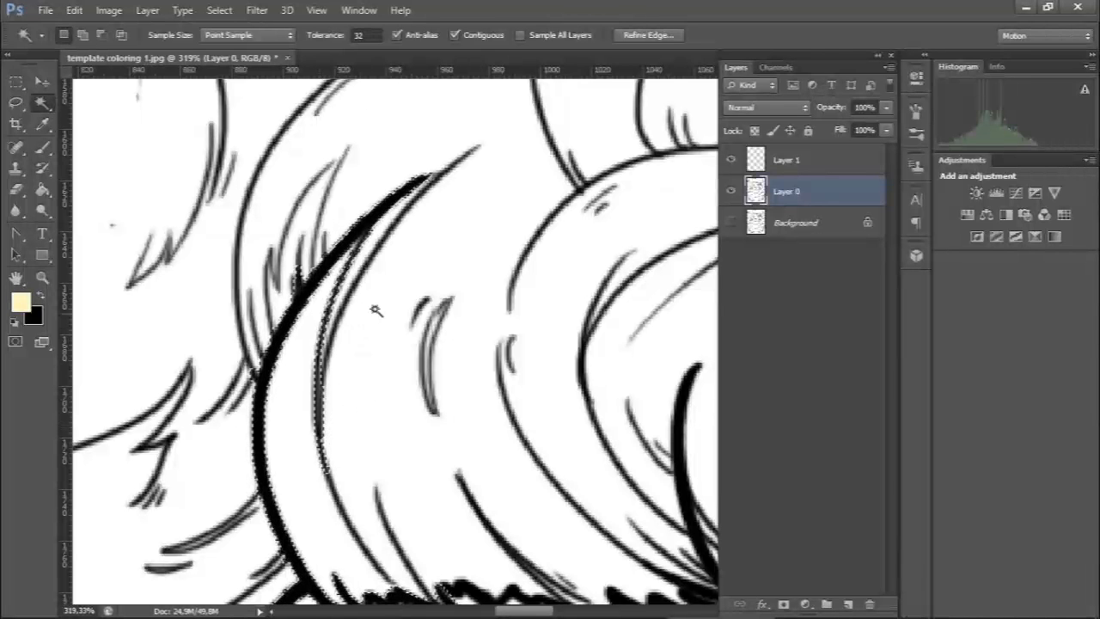
{"action": "left_click", "coordinate": [219, 10]}
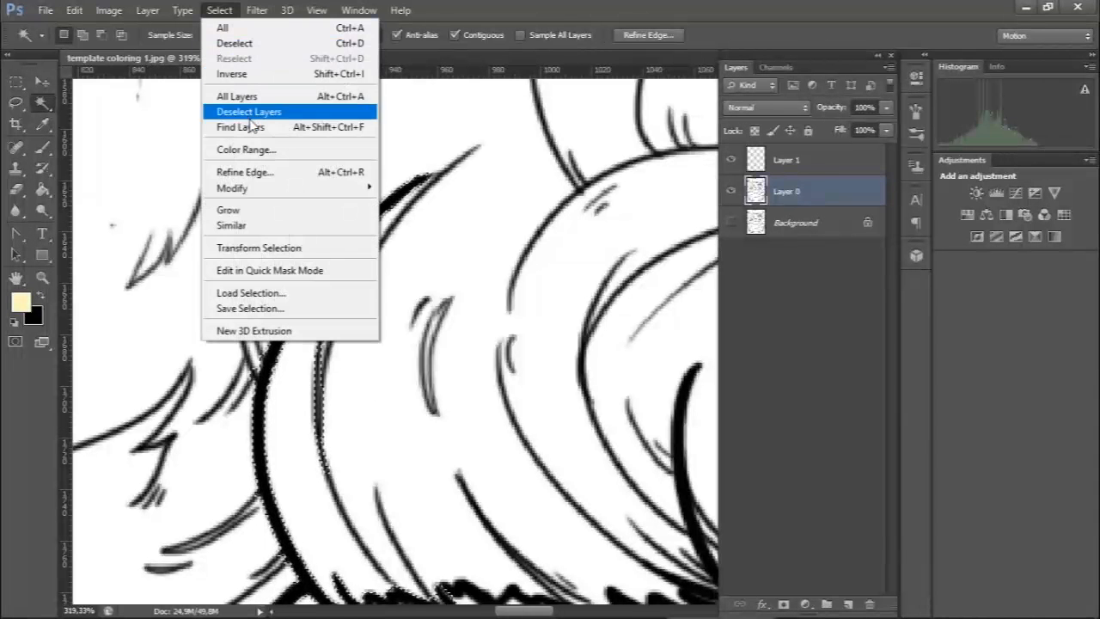
{"action": "left_click", "coordinate": [230, 225]}
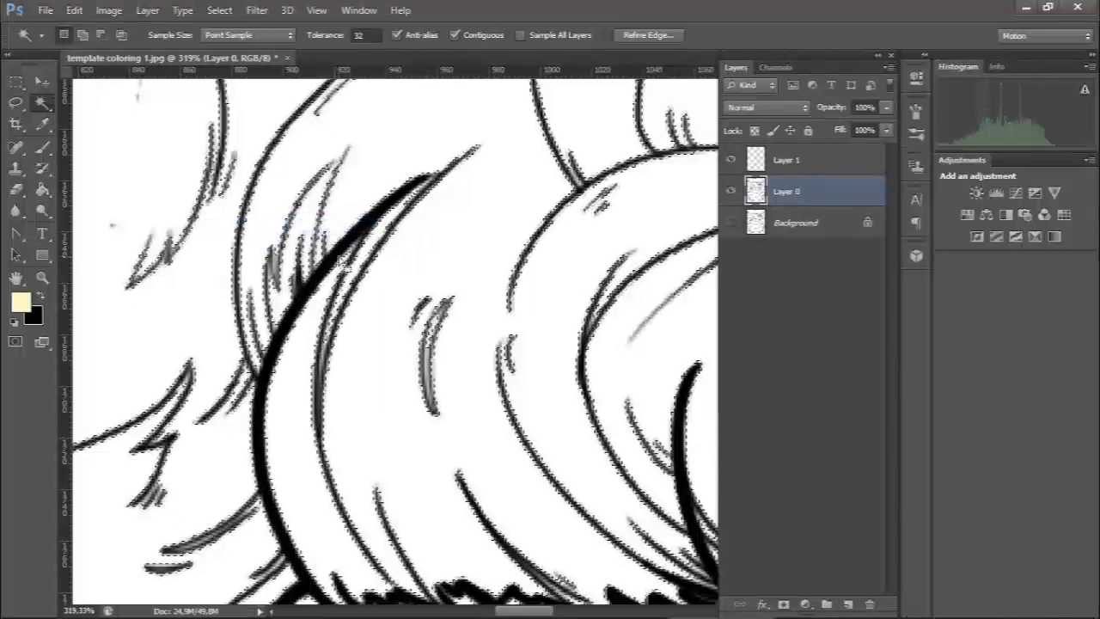
Step: Examine the extended line selection across the whole portrait and around the hair and horn
{"action": "key", "text": "ctrl+minus"}
{"action": "key", "text": "ctrl+minus"}
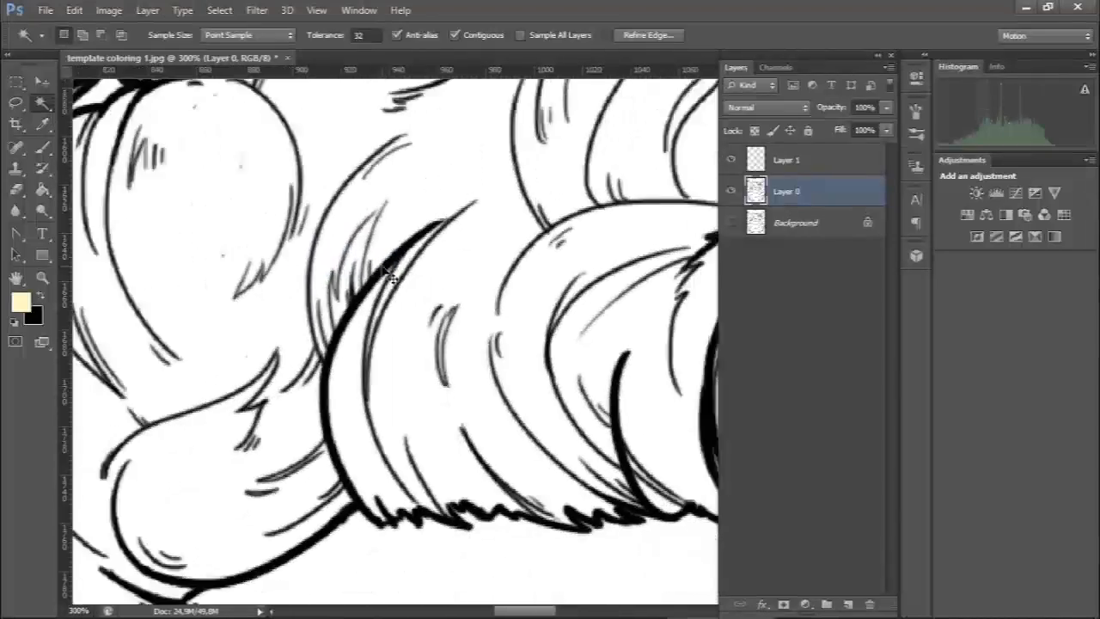
{"action": "key", "text": "ctrl+minus"}
{"action": "key", "text": "ctrl+minus"}
{"action": "key", "text": "ctrl+minus"}
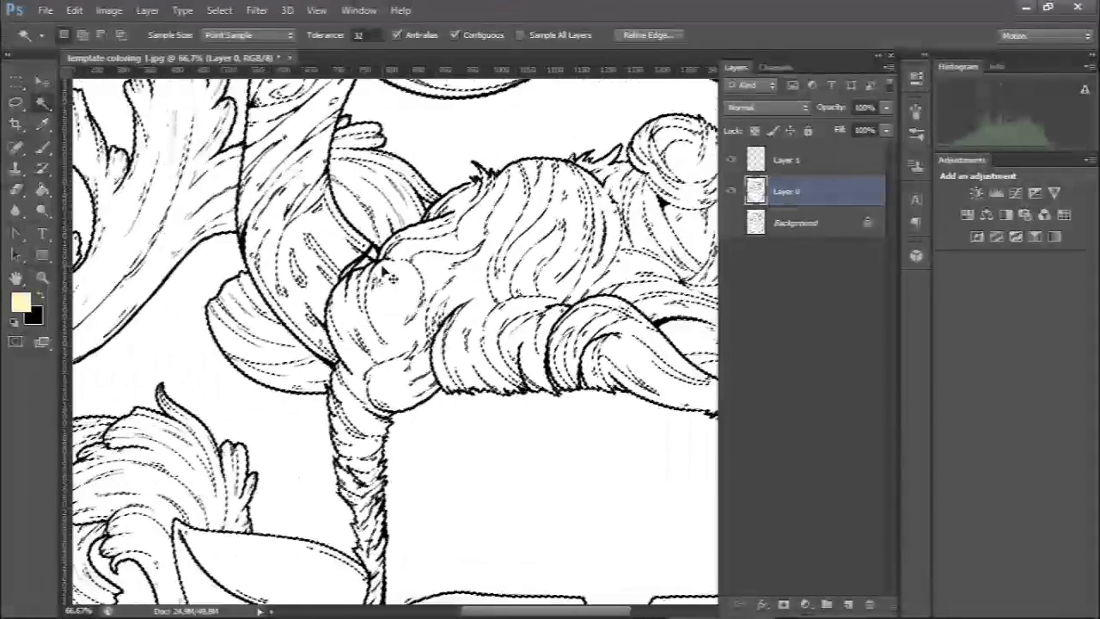
{"action": "key", "text": "ctrl+minus"}
{"action": "key", "text": "ctrl+minus"}
{"action": "key", "text": "ctrl+minus"}
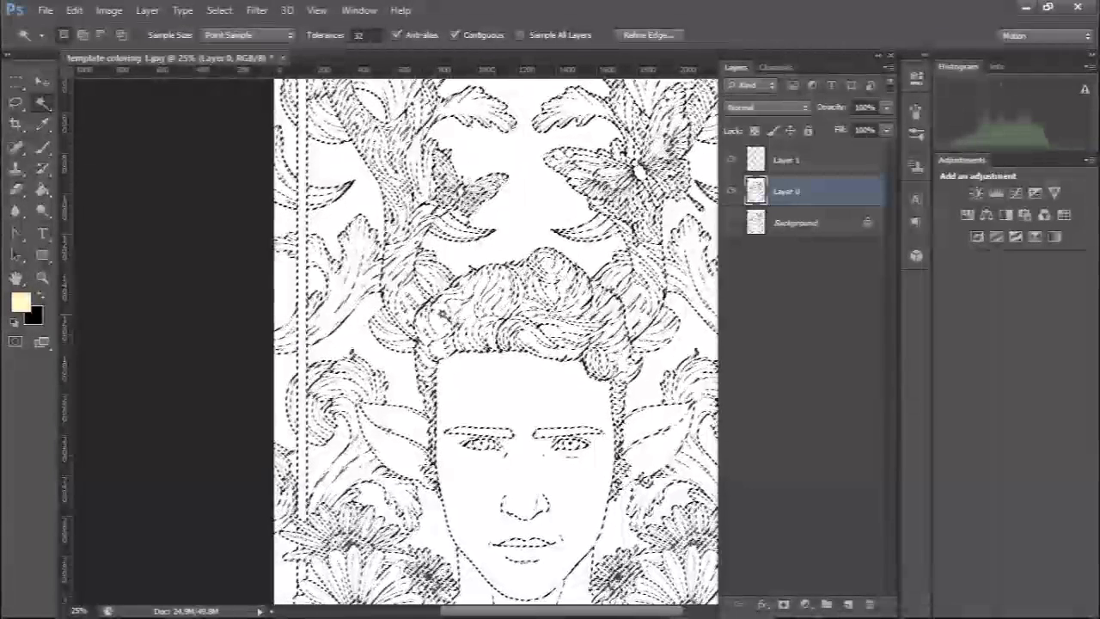
{"action": "key", "text": "z"}
{"action": "left_click_drag", "start_coordinate": [454, 280], "coordinate": [541, 397]}
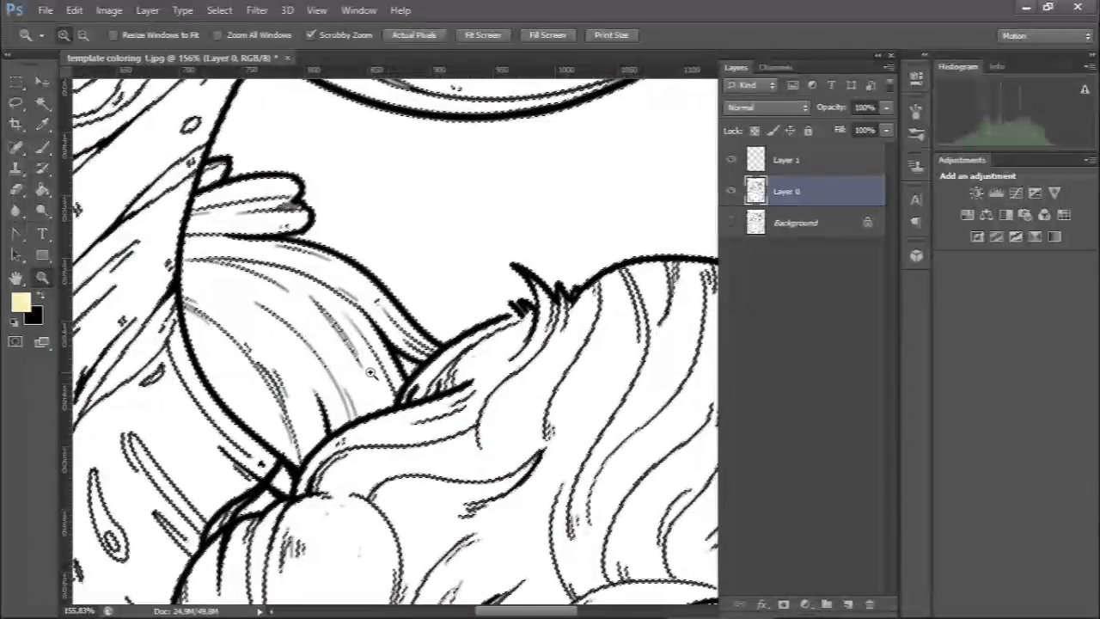
Step: Replace the line selection with the white area above the hair and extend it to all similar white areas
{"action": "key", "text": "w"}
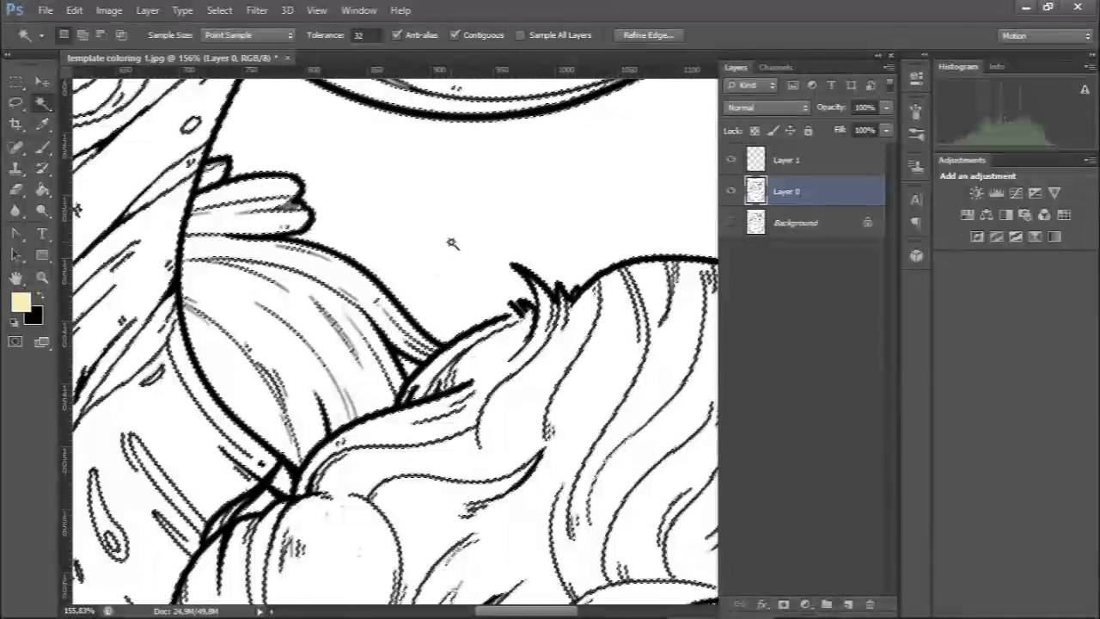
{"action": "key", "text": "ctrl+d"}
{"action": "left_click", "coordinate": [445, 196]}
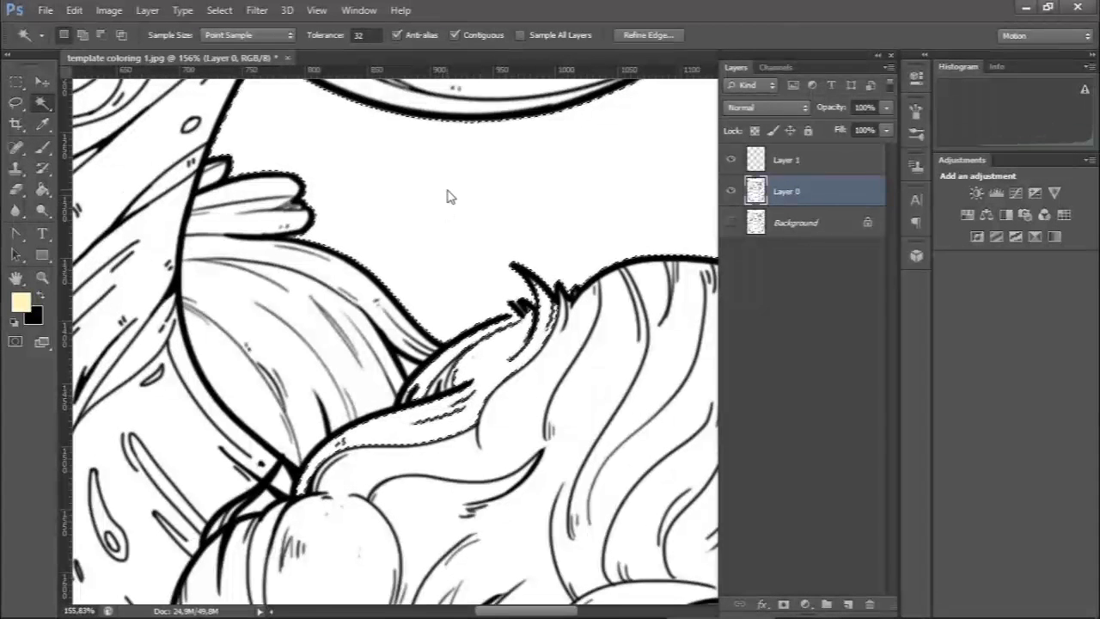
{"action": "left_click", "coordinate": [222, 10]}
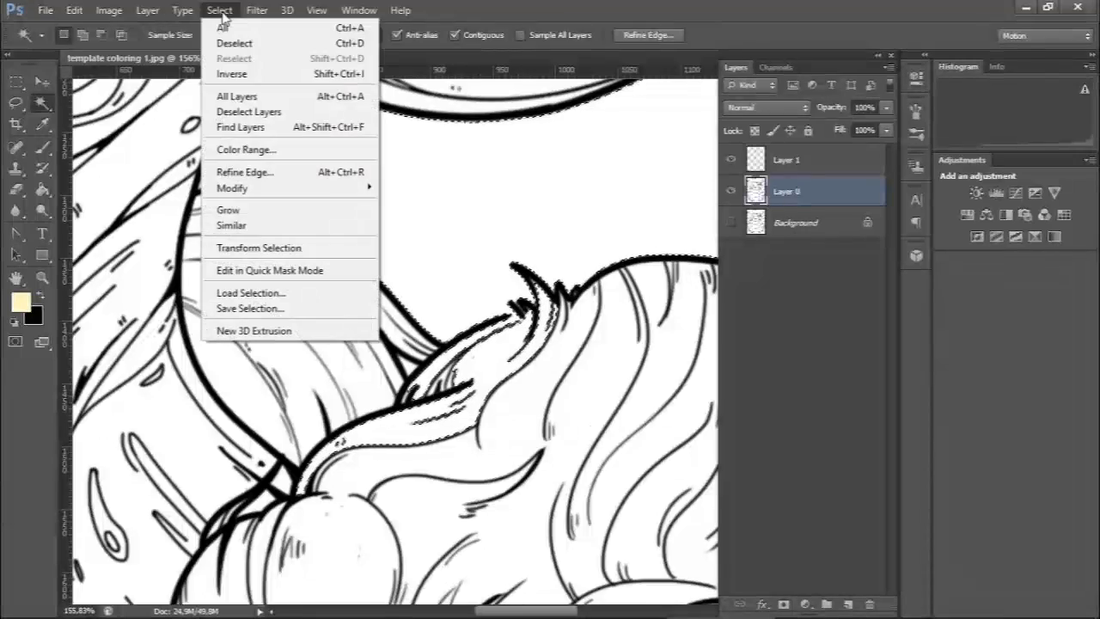
{"action": "left_click", "coordinate": [265, 226]}
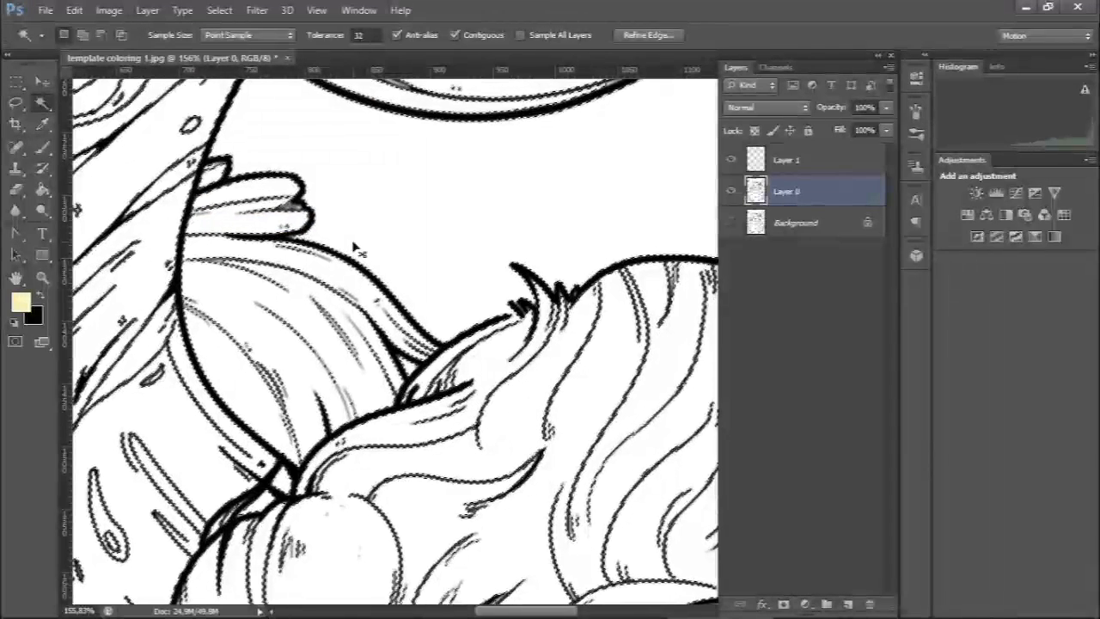
{"action": "key", "text": "ctrl+minus"}
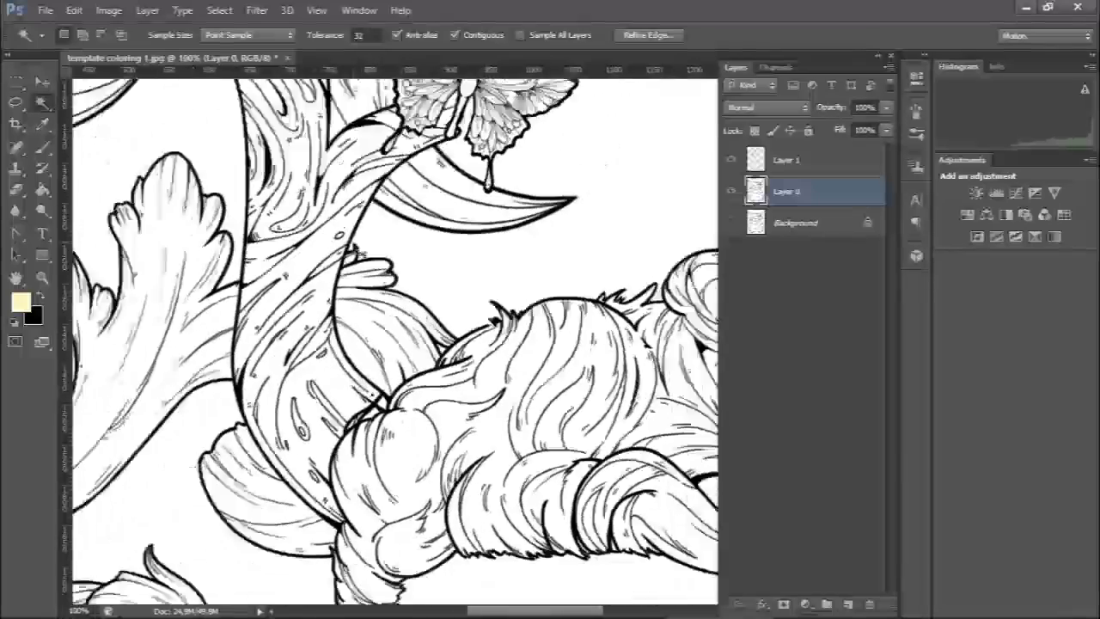
Step: Copy the selected white areas of Layer 0 onto a new layer and hide Layer 0
{"action": "key", "text": "ctrl+minus"}
{"action": "key", "text": "ctrl+minus"}
{"action": "key", "text": "ctrl+minus"}
{"action": "key", "text": "ctrl+minus"}
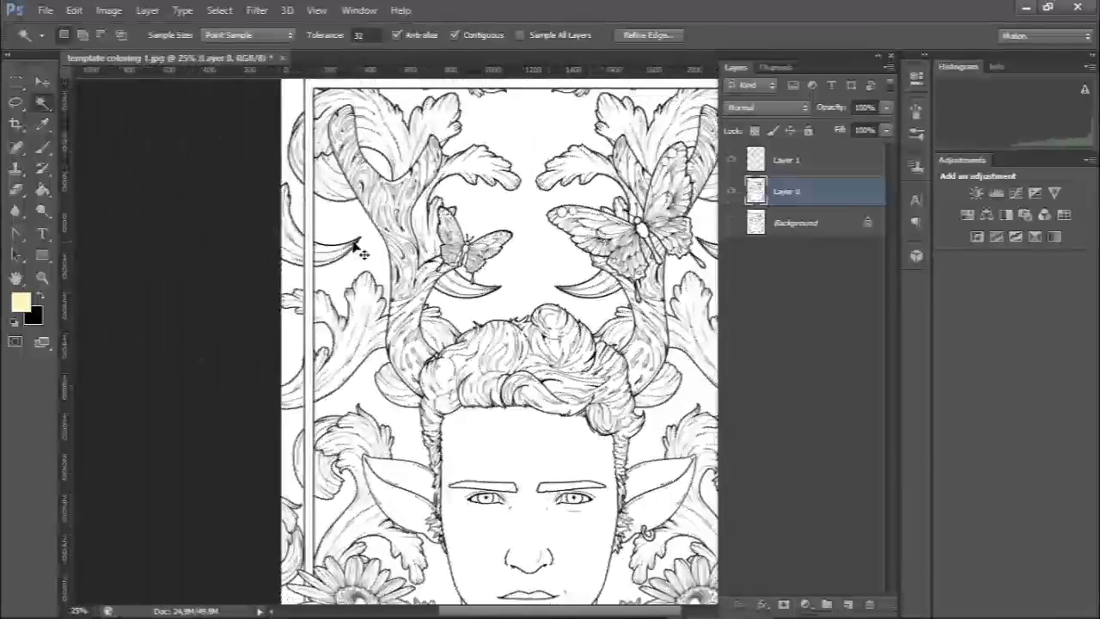
{"action": "key", "text": "ctrl+minus"}
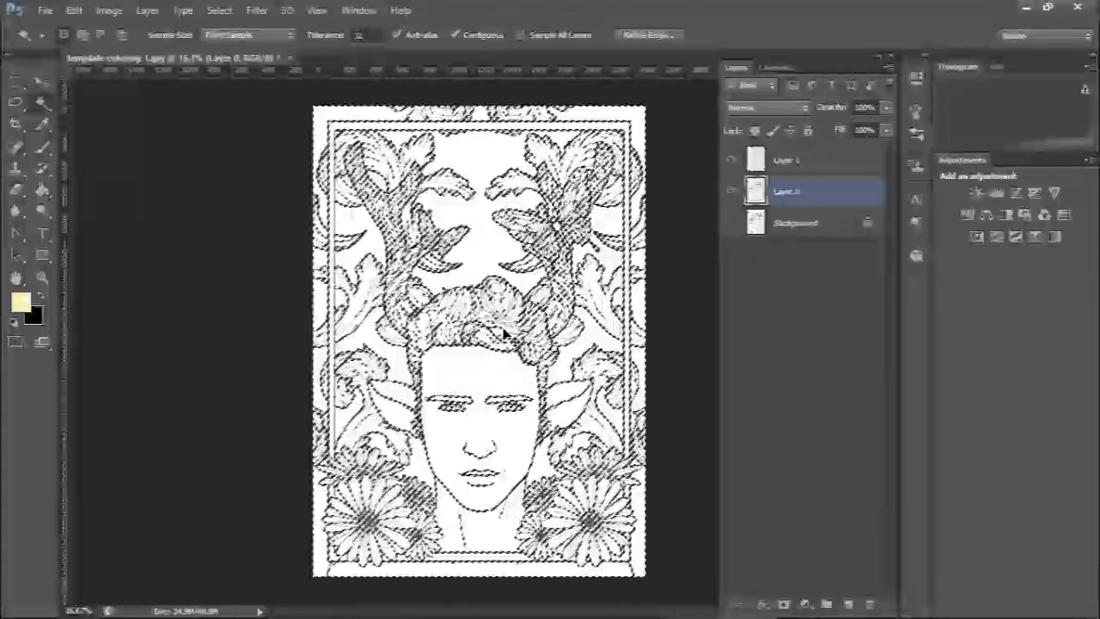
{"action": "key", "text": "ctrl+j"}
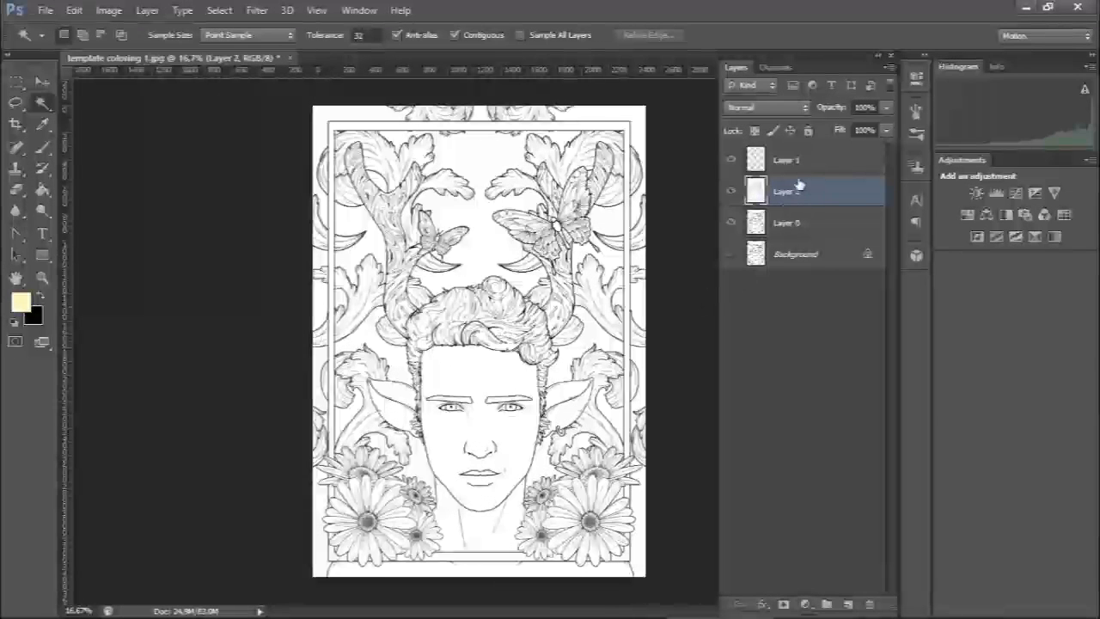
{"action": "left_click", "coordinate": [732, 224]}
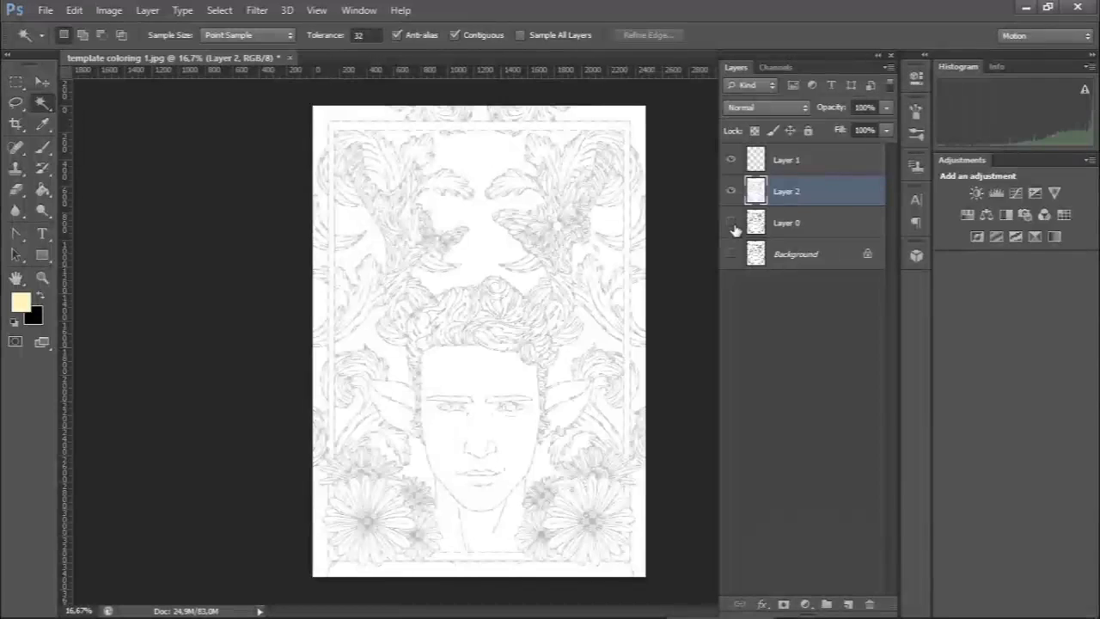
Step: Examine the copied white areas up close around the hair and leaves for clean transparent gaps where the lines were
{"action": "key", "text": "z"}
{"action": "left_click_drag", "start_coordinate": [433, 290], "coordinate": [560, 405]}
{"action": "left_click_drag", "start_coordinate": [461, 304], "coordinate": [516, 348]}
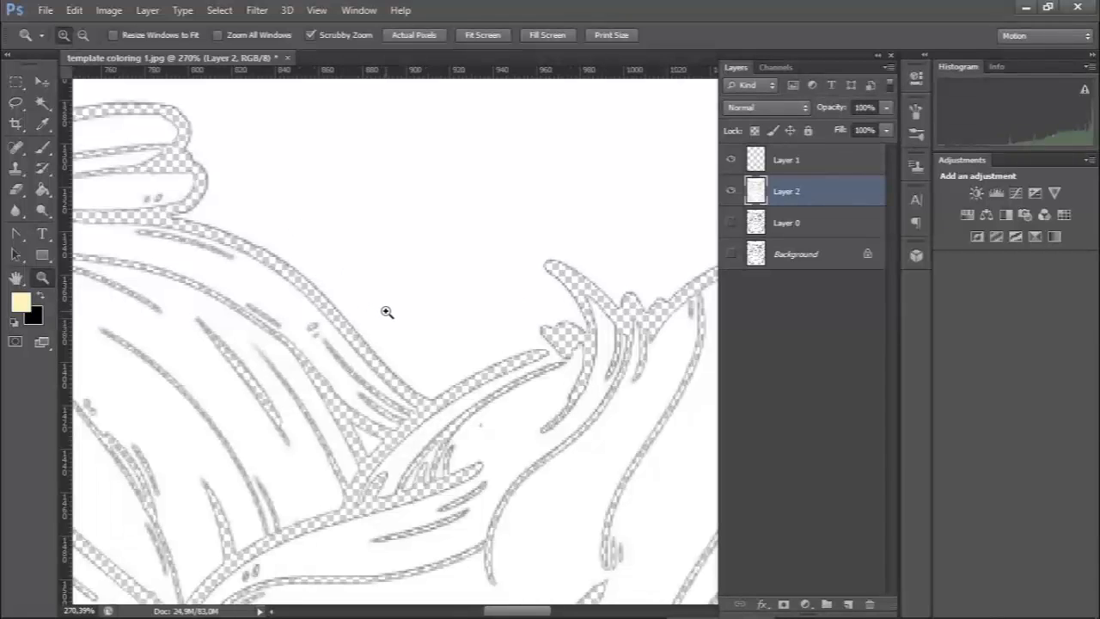
{"action": "key", "text": "ctrl+minus"}
{"action": "key", "text": "ctrl+minus"}
{"action": "key", "text": "ctrl+minus"}
{"action": "key", "text": "ctrl+minus"}
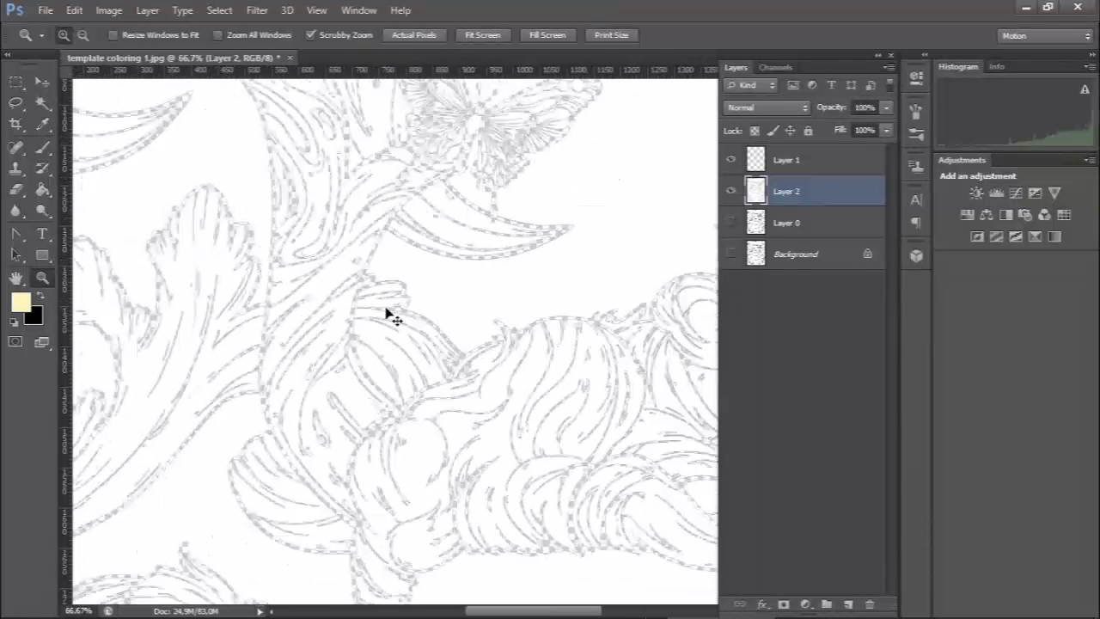
{"action": "key", "text": "ctrl+minus"}
{"action": "key", "text": "ctrl+minus"}
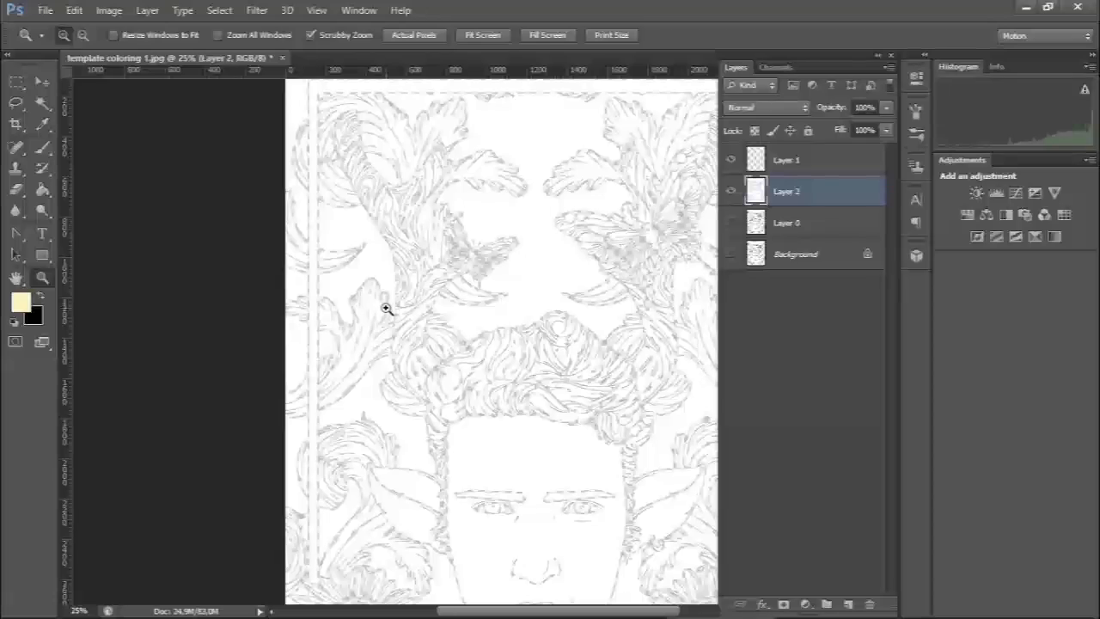
Step: Undo the white-area copy and copy the inverse selection, the black lines of Layer 0, onto a new layer with Layer 0 hidden
{"action": "key", "text": "ctrl+e"}
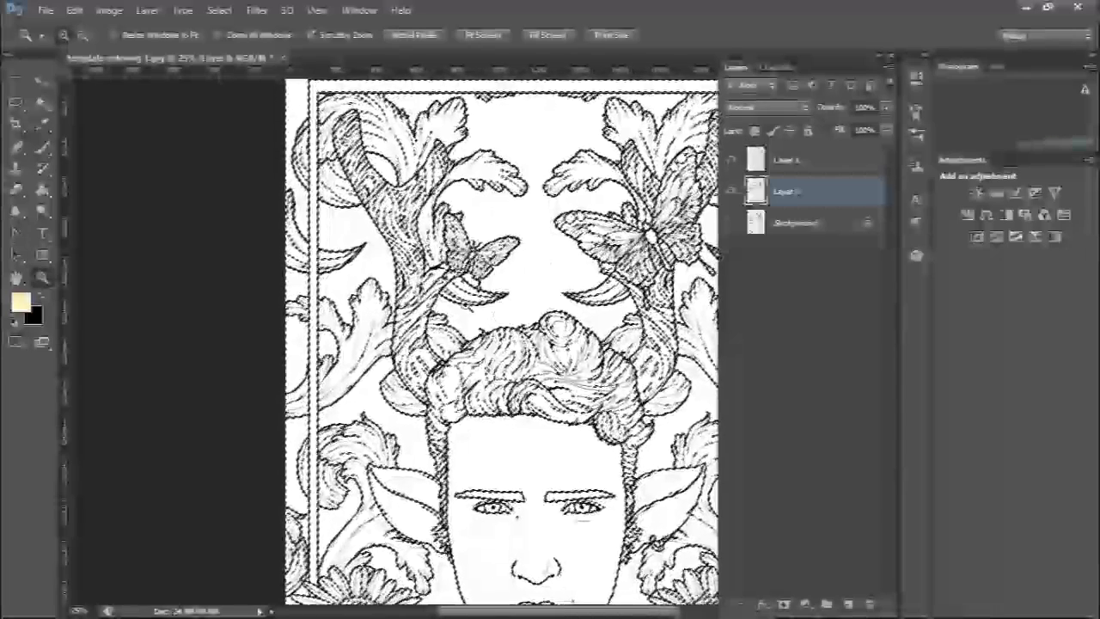
{"action": "left_click", "coordinate": [220, 10]}
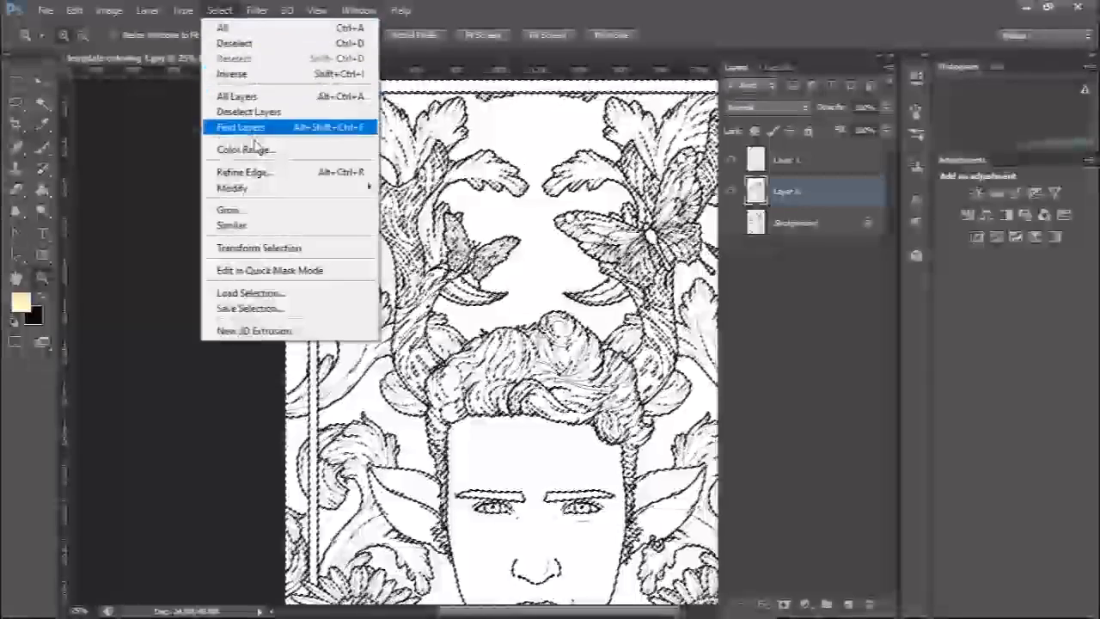
{"action": "left_click", "coordinate": [281, 77]}
{"action": "left_click_drag", "start_coordinate": [525, 281], "coordinate": [398, 317]}
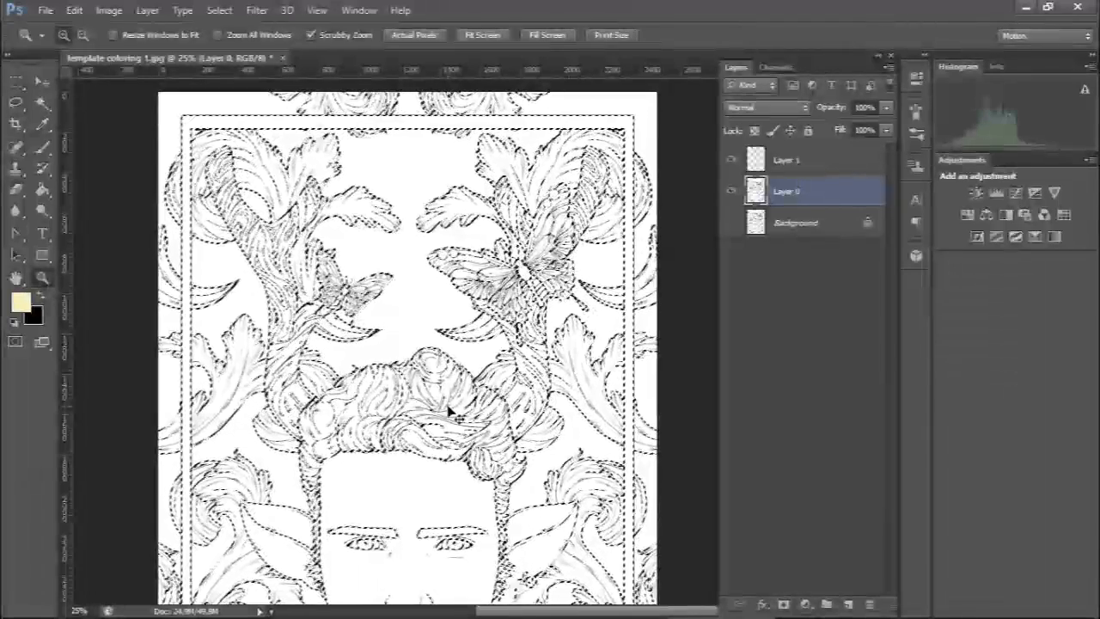
{"action": "key", "text": "ctrl+j"}
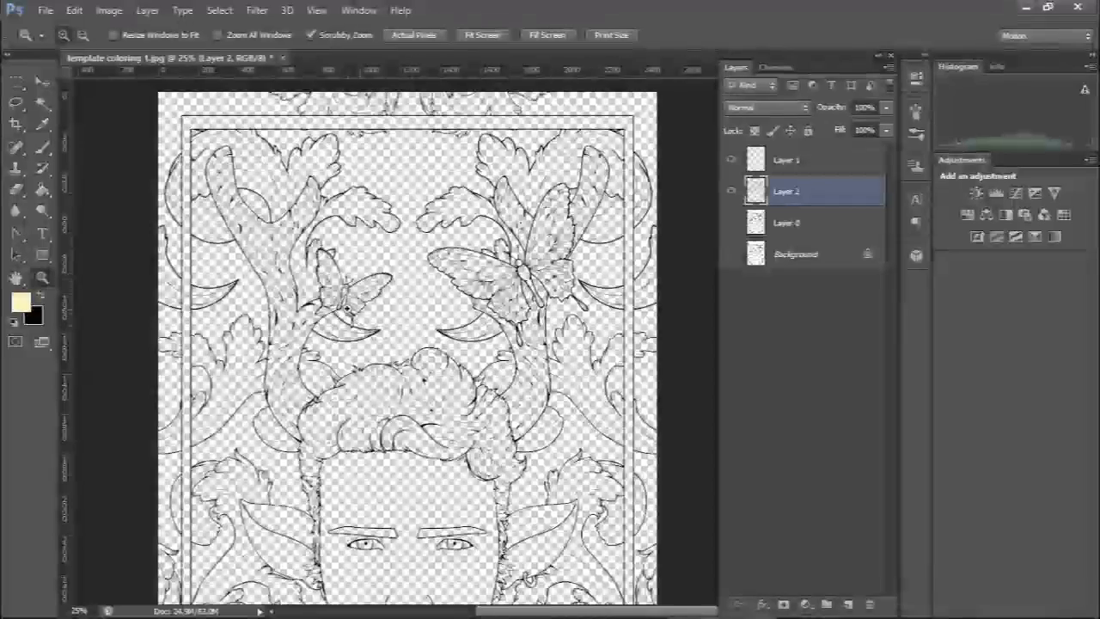
Step: Rename the extracted line-art layer as Outline and move it above Layer 1
{"action": "left_click_drag", "start_coordinate": [315, 217], "coordinate": [398, 344]}
{"action": "left_click_drag", "start_coordinate": [385, 299], "coordinate": [440, 348]}
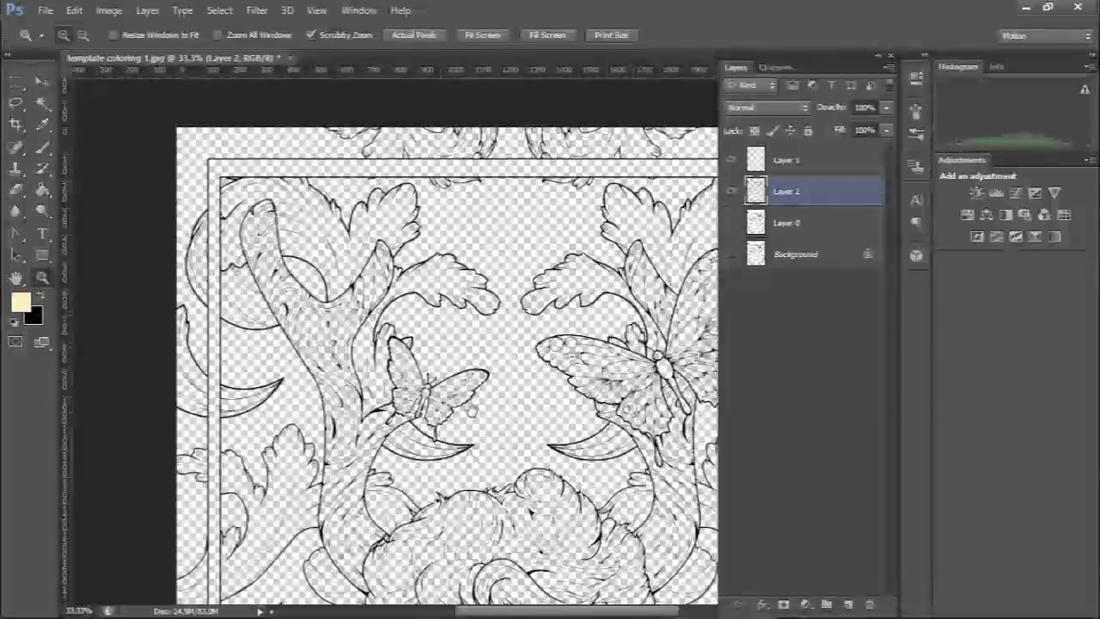
{"action": "left_click_drag", "start_coordinate": [490, 442], "coordinate": [398, 221]}
{"action": "mouse_move", "coordinate": [418, 407]}
{"action": "left_mouse_down"}
{"action": "mouse_move", "coordinate": [401, 341]}
{"action": "mouse_move", "coordinate": [418, 221]}
{"action": "left_mouse_up"}
{"action": "left_click_drag", "start_coordinate": [417, 387], "coordinate": [402, 350]}
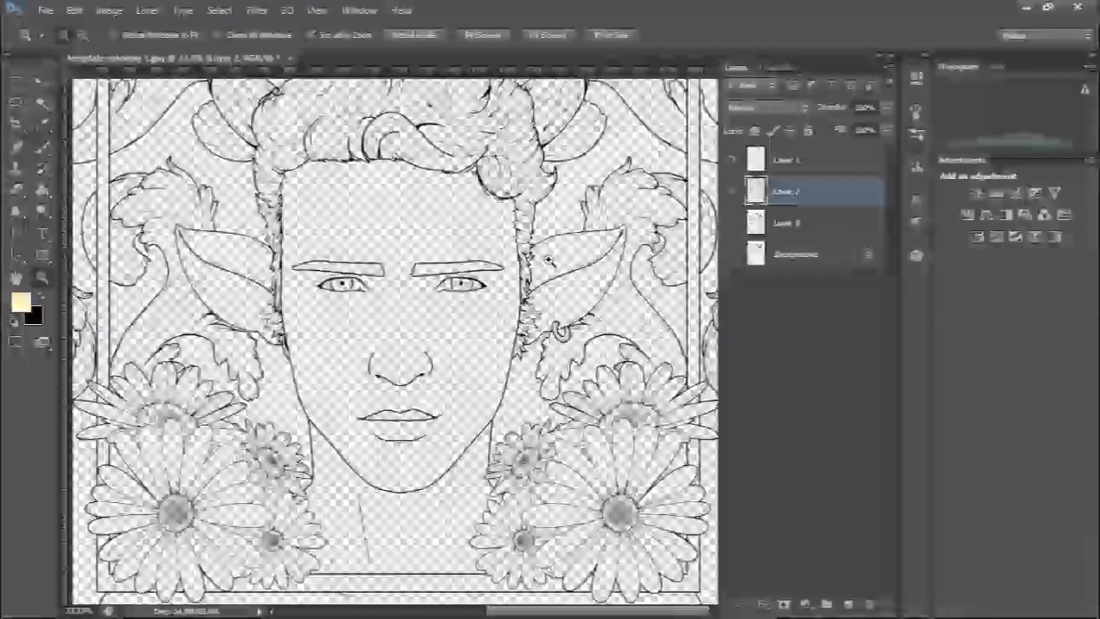
{"action": "double_click", "coordinate": [795, 197]}
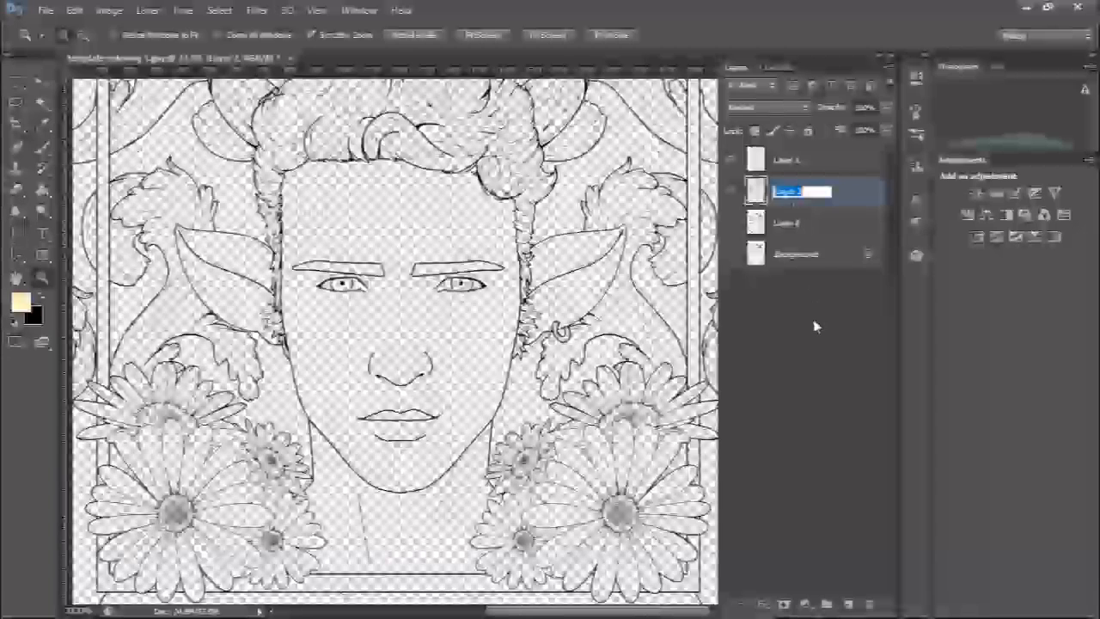
{"action": "type", "text": "Outline"}
{"action": "key", "text": "Return"}
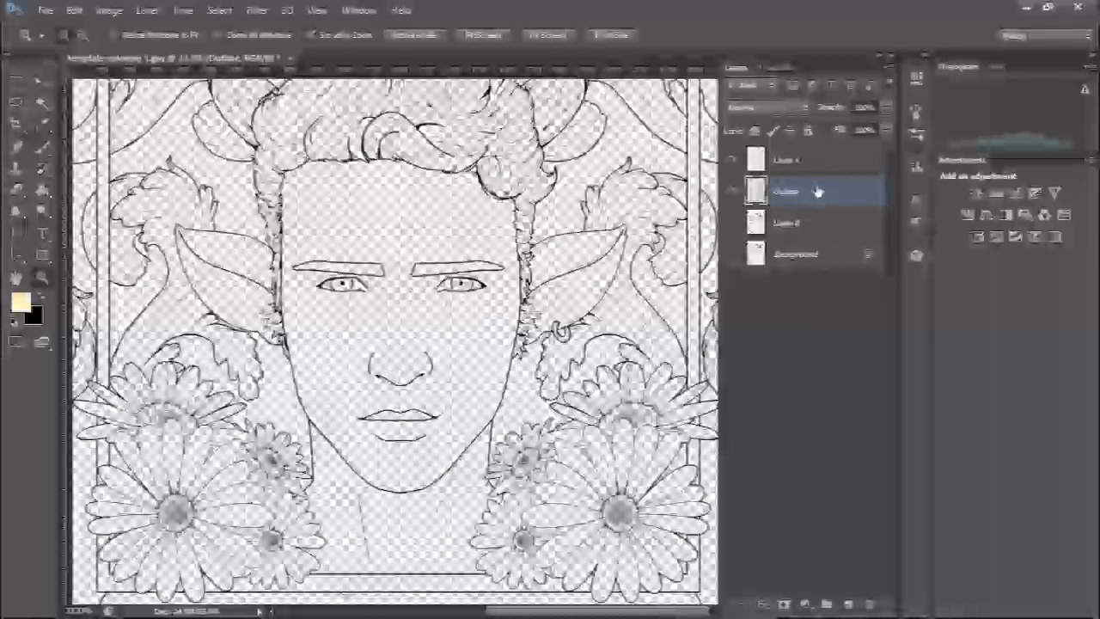
{"action": "left_click_drag", "start_coordinate": [818, 198], "coordinate": [816, 152]}
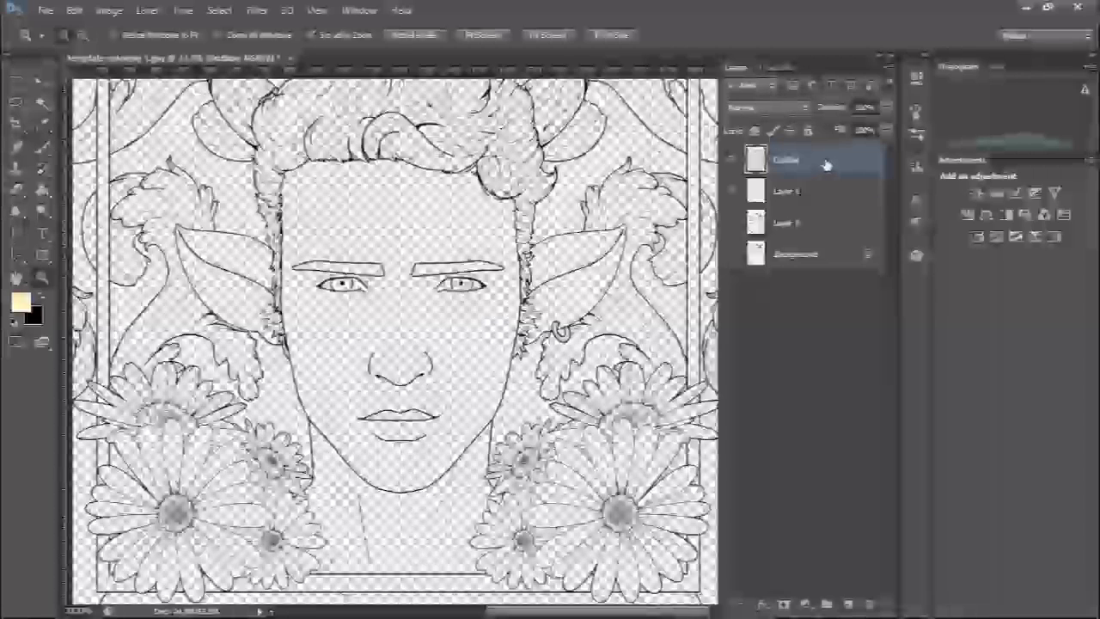
Step: Select the face area on the Outline layer with the Magic Wand and set Layer 1's blend mode to Normal
{"action": "left_click", "coordinate": [41, 103]}
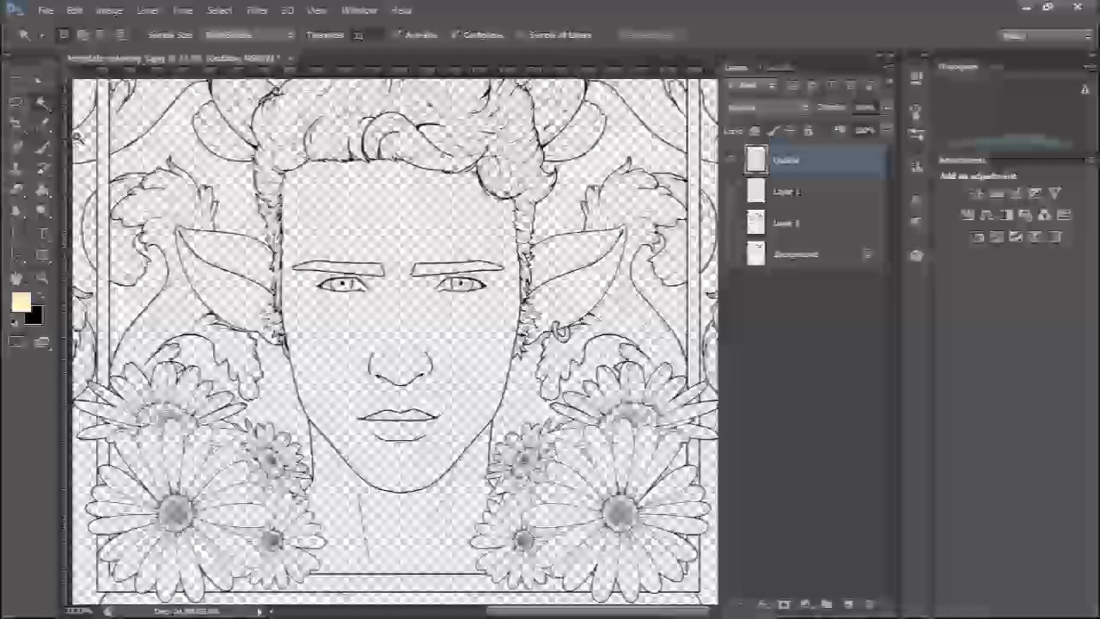
{"action": "left_click", "coordinate": [407, 222]}
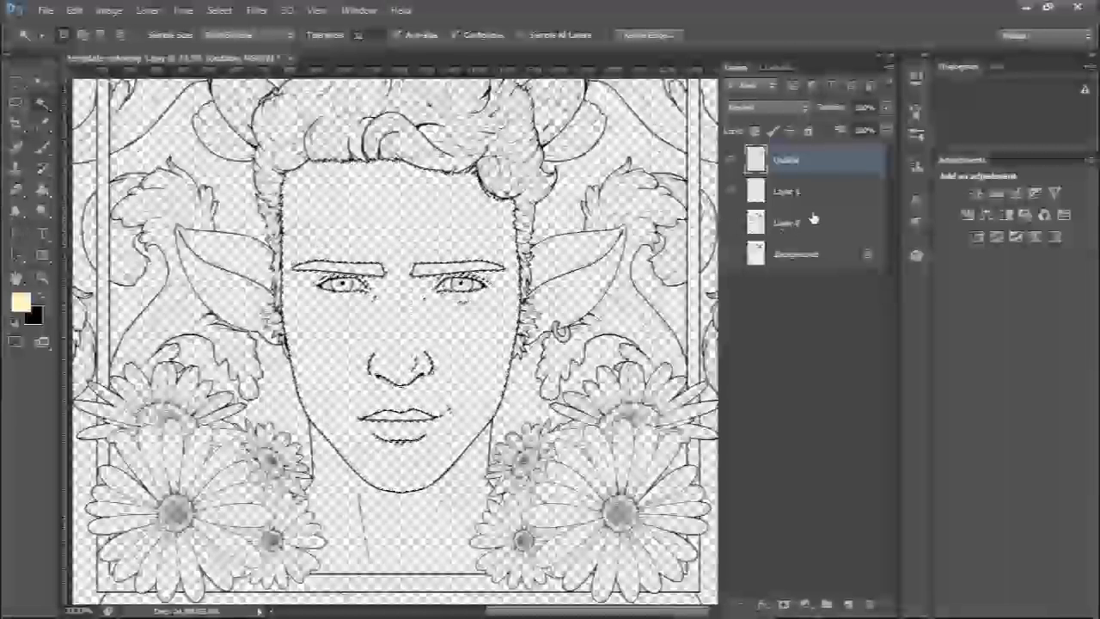
{"action": "left_click", "coordinate": [852, 193]}
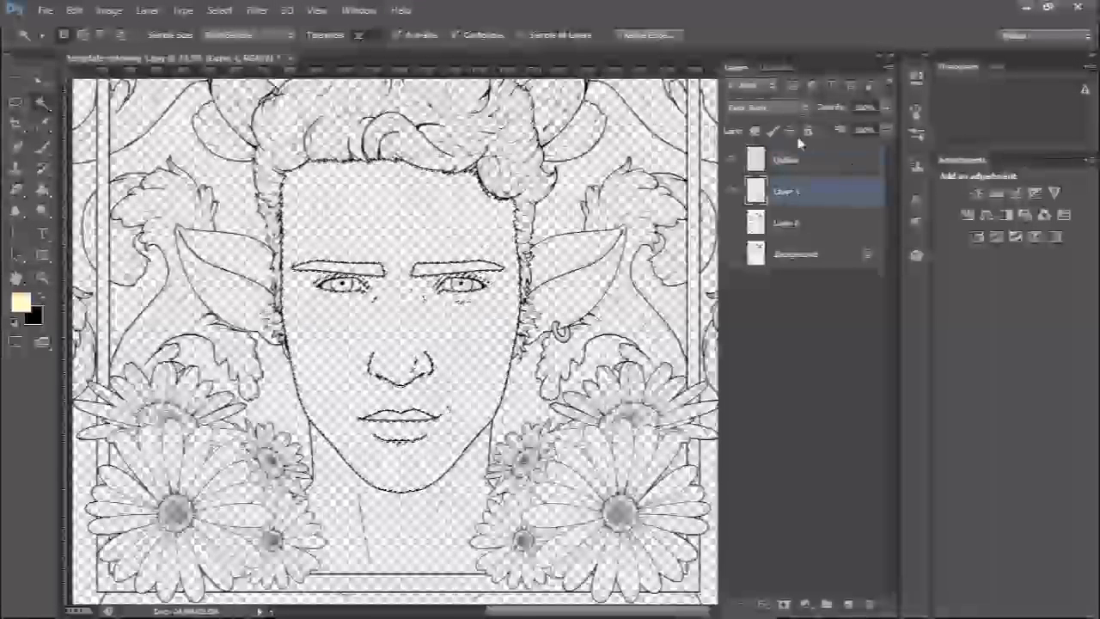
{"action": "left_click", "coordinate": [810, 110]}
{"action": "left_click", "coordinate": [777, 116]}
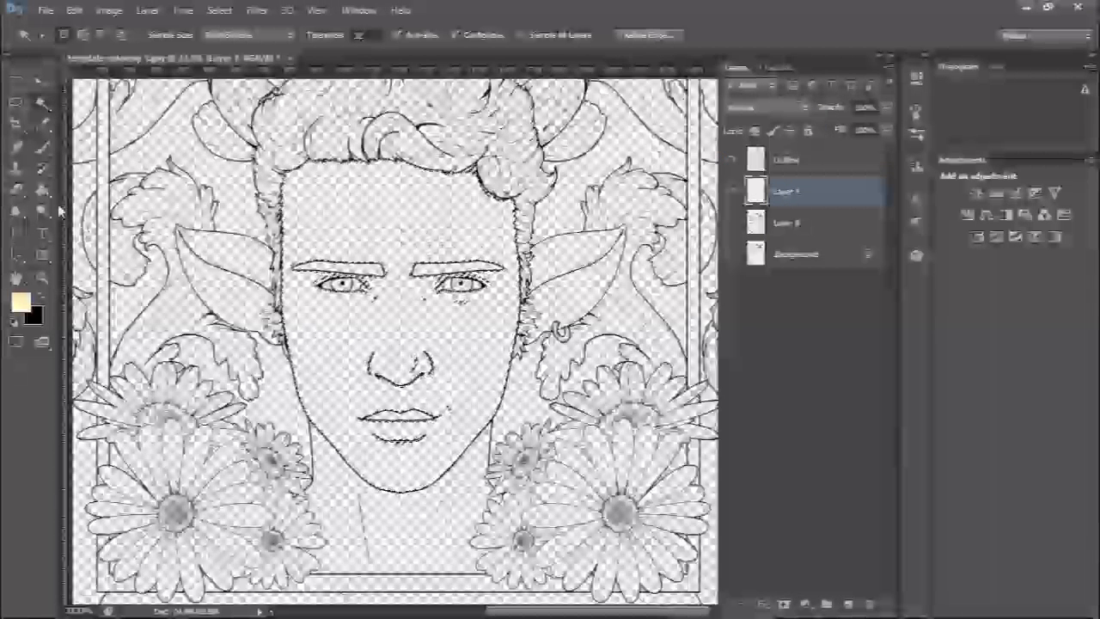
Step: Fill the face selection on Layer 1 with the pale yellow foreground colour using the Paint Bucket, and deselect
{"action": "left_click", "coordinate": [43, 193]}
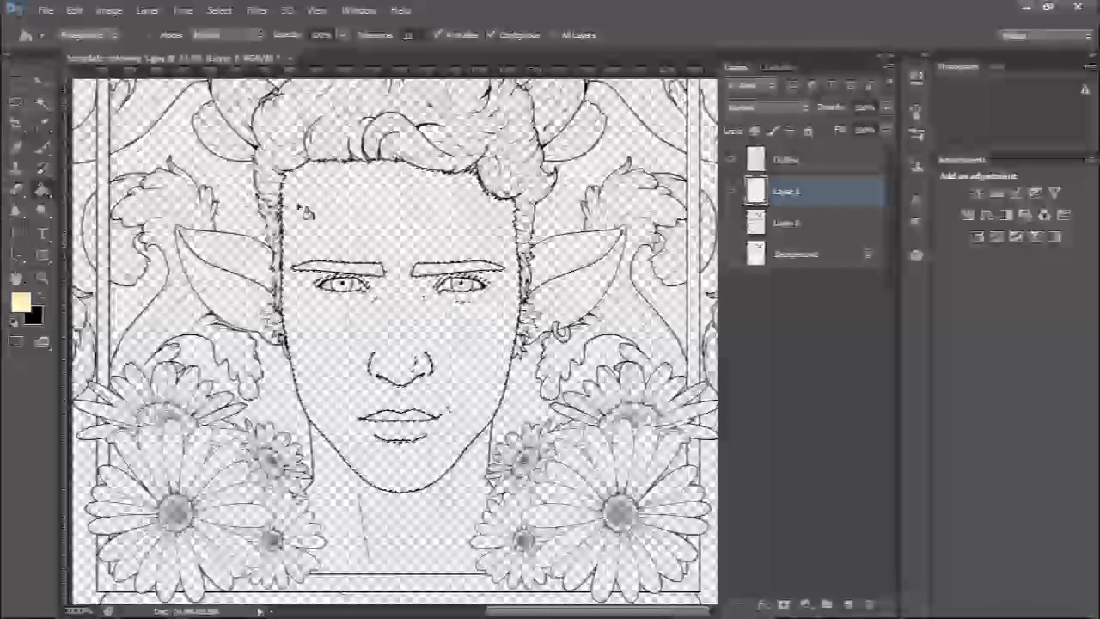
{"action": "left_click", "coordinate": [381, 224]}
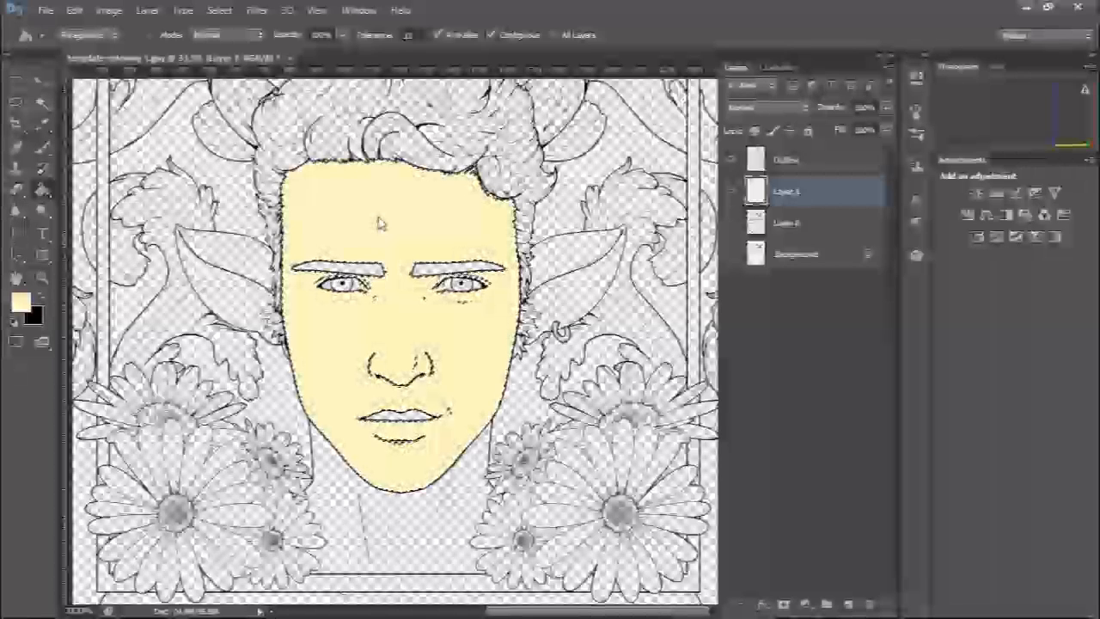
{"action": "key", "text": "ctrl+d"}
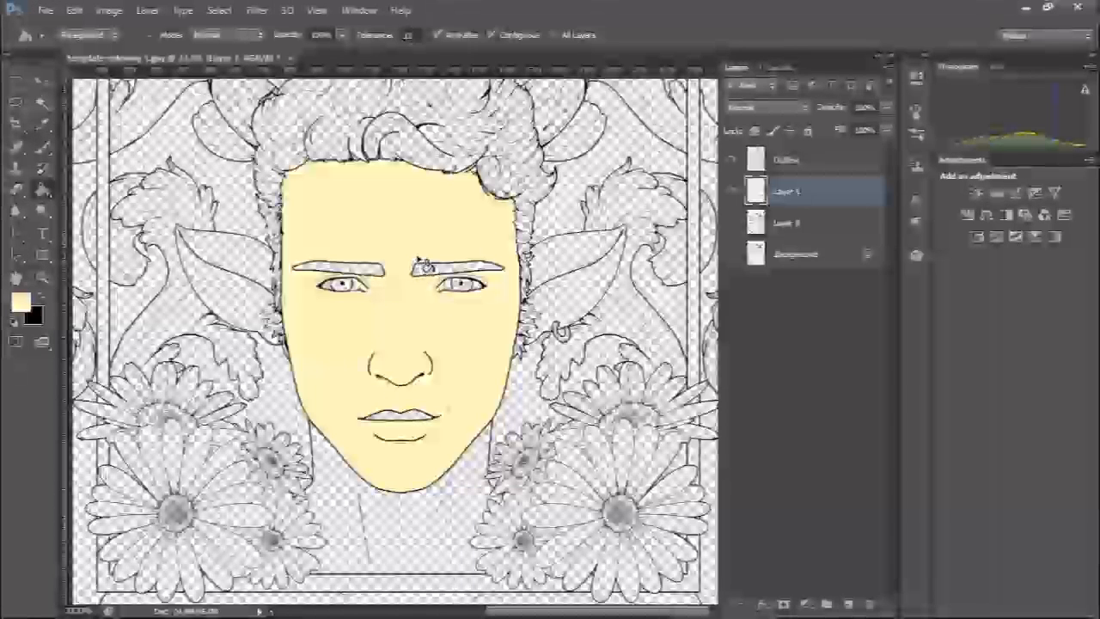
Step: Show the Background layer beneath the coloured face while viewing the hairline up close
{"action": "key", "text": "z"}
{"action": "left_click_drag", "start_coordinate": [366, 165], "coordinate": [523, 299]}
{"action": "left_click_drag", "start_coordinate": [348, 438], "coordinate": [314, 267]}
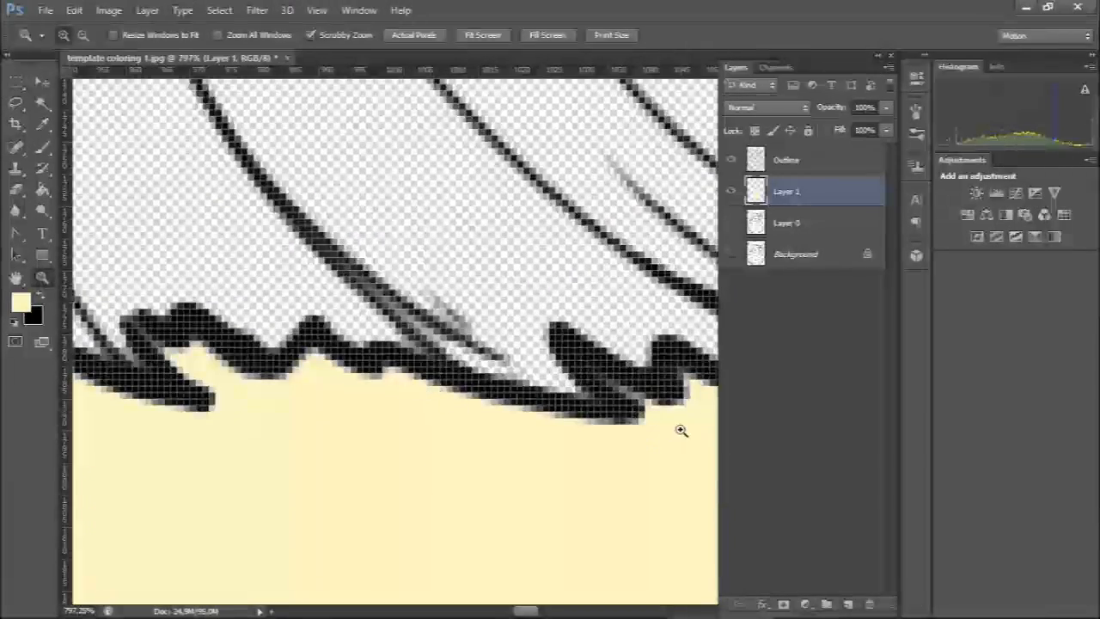
{"action": "left_click", "coordinate": [730, 255]}
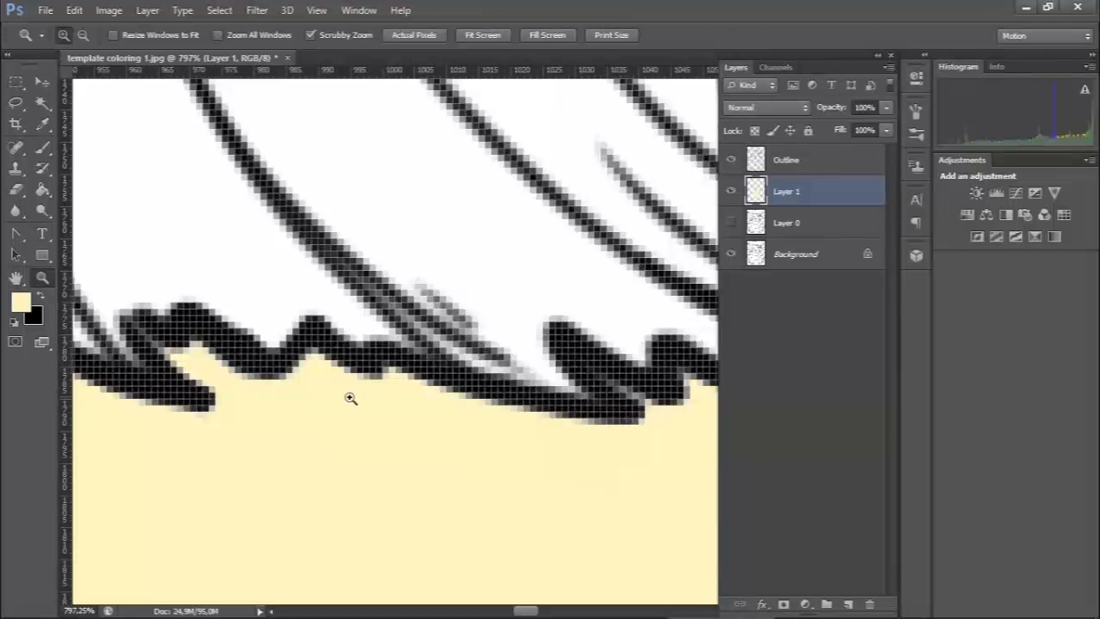
Step: Examine the edge of the yellow fill against the hair outline and across the face for gaps or halos
{"action": "left_click", "coordinate": [246, 394], "text": "alt"}
{"action": "left_click", "coordinate": [254, 399], "text": "alt"}
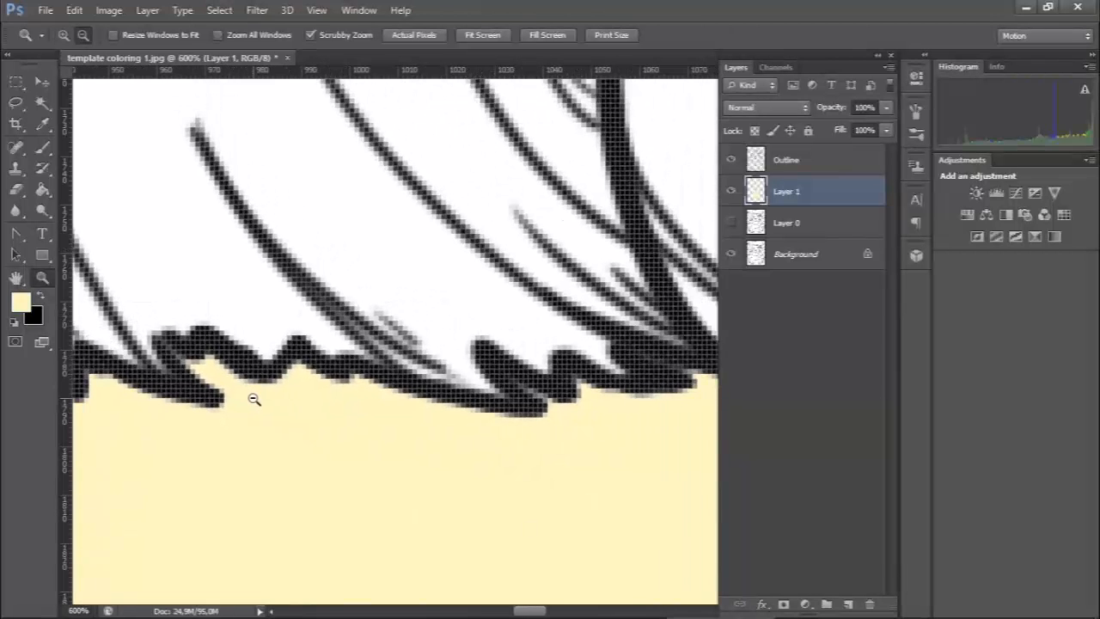
{"action": "left_click", "coordinate": [256, 398], "text": "alt"}
{"action": "left_click", "coordinate": [275, 402], "text": "alt"}
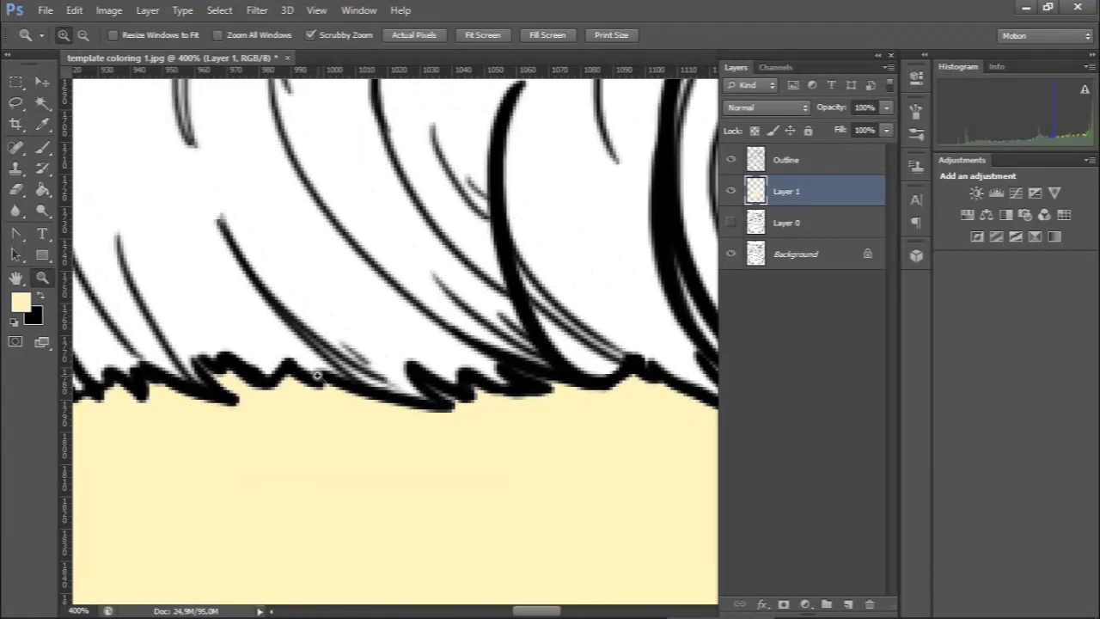
{"action": "left_click_drag", "start_coordinate": [317, 376], "coordinate": [387, 412]}
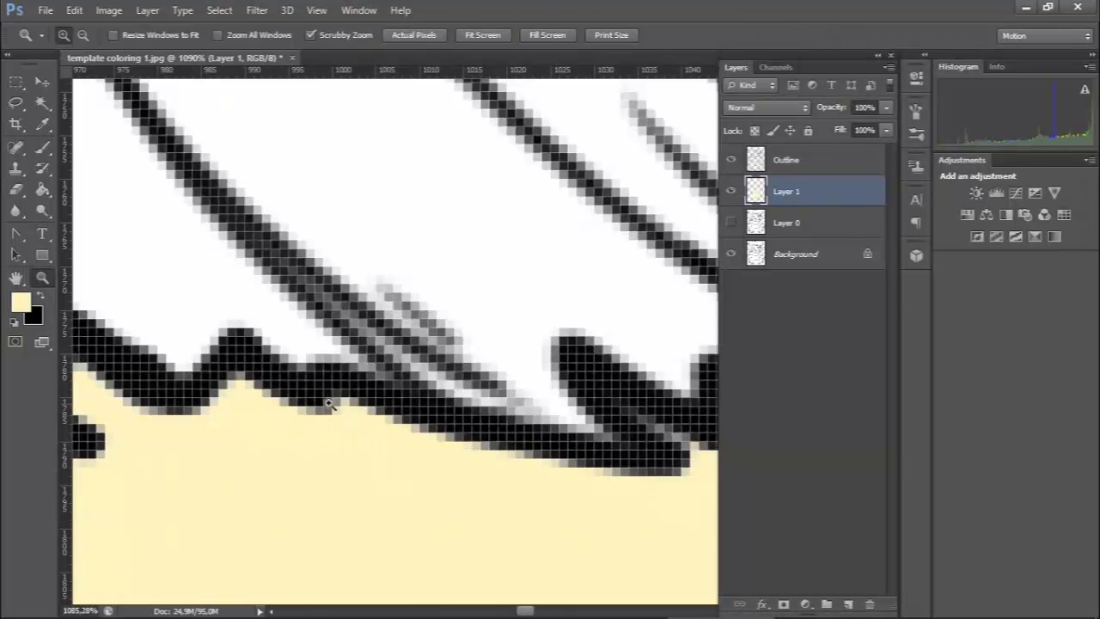
{"action": "key", "text": "alt"}
{"action": "left_click", "coordinate": [376, 479], "text": "alt"}
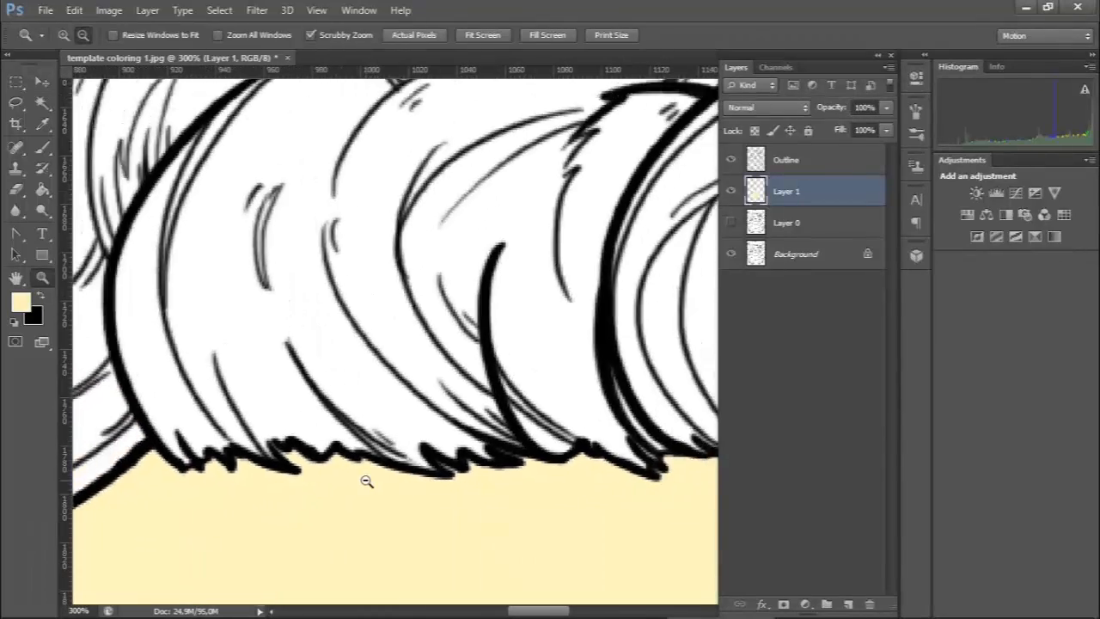
{"action": "scroll", "coordinate": [446, 521], "scroll_direction": "down", "scroll_amount": 10}
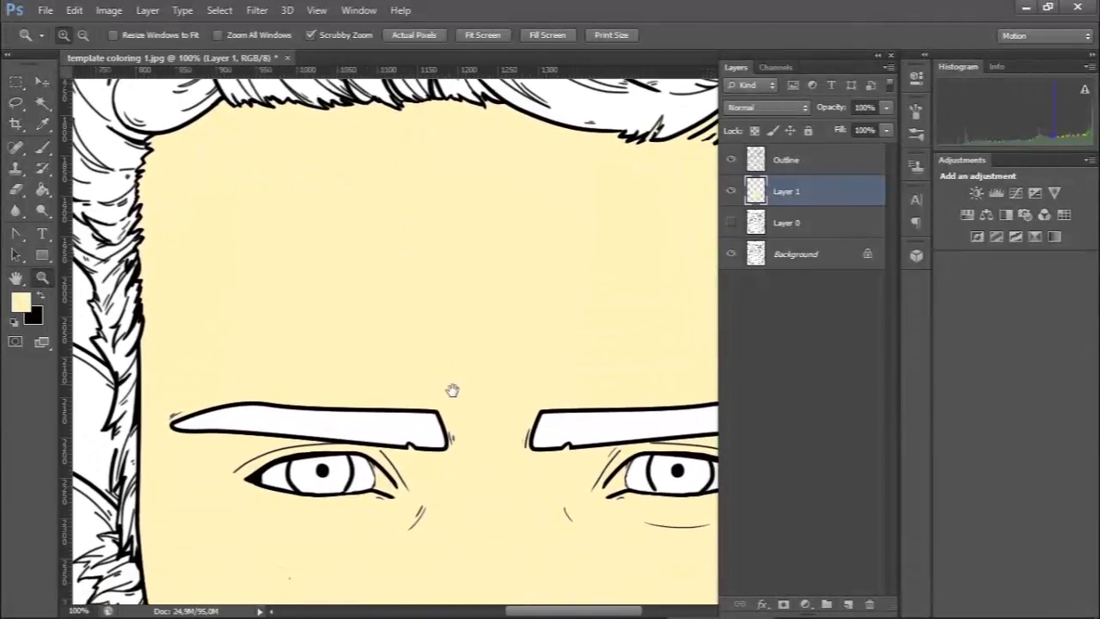
{"action": "left_click", "coordinate": [288, 271], "text": "alt"}
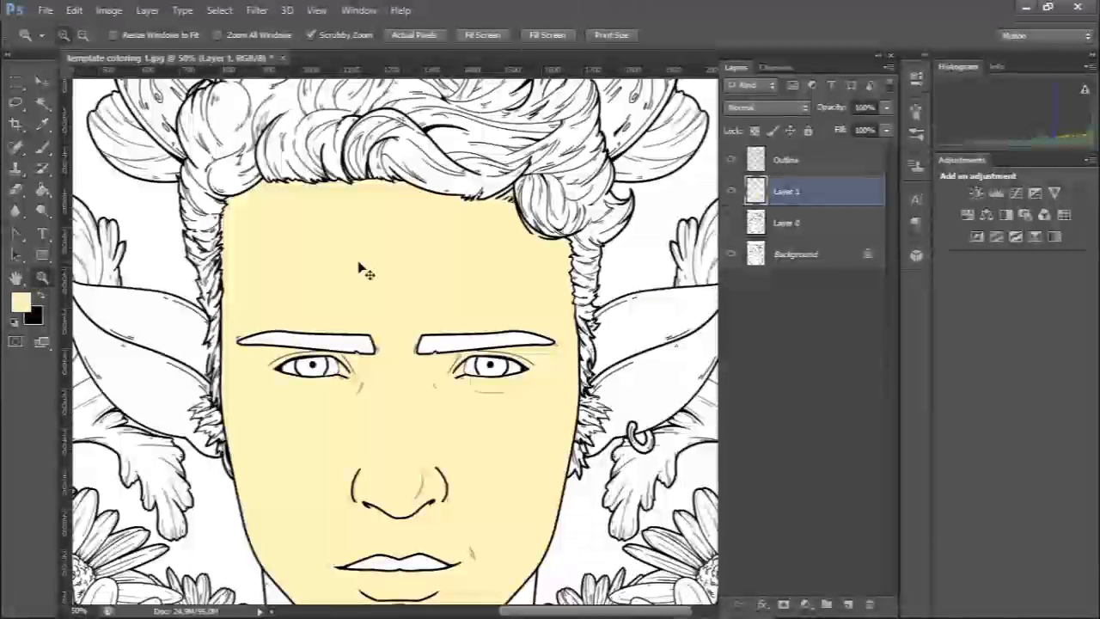
Step: Undo the deselection and the yellow face fill, and expand the face selection by 1 pixel
{"action": "key", "text": "ctrl+alt+z"}
{"action": "key", "text": "ctrl+alt+z"}
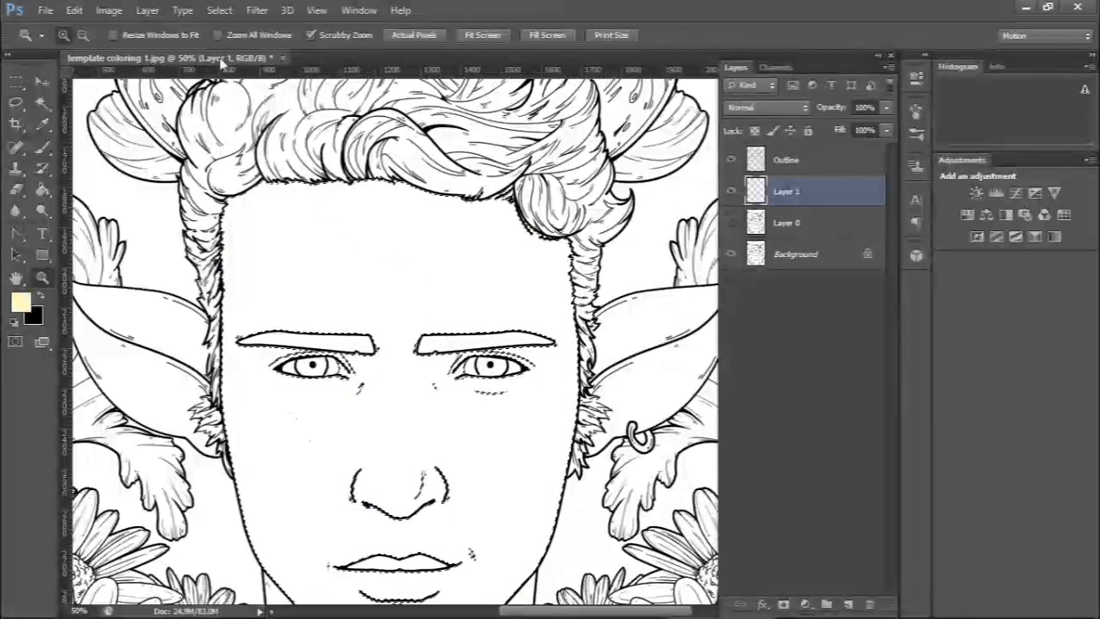
{"action": "left_click", "coordinate": [220, 10]}
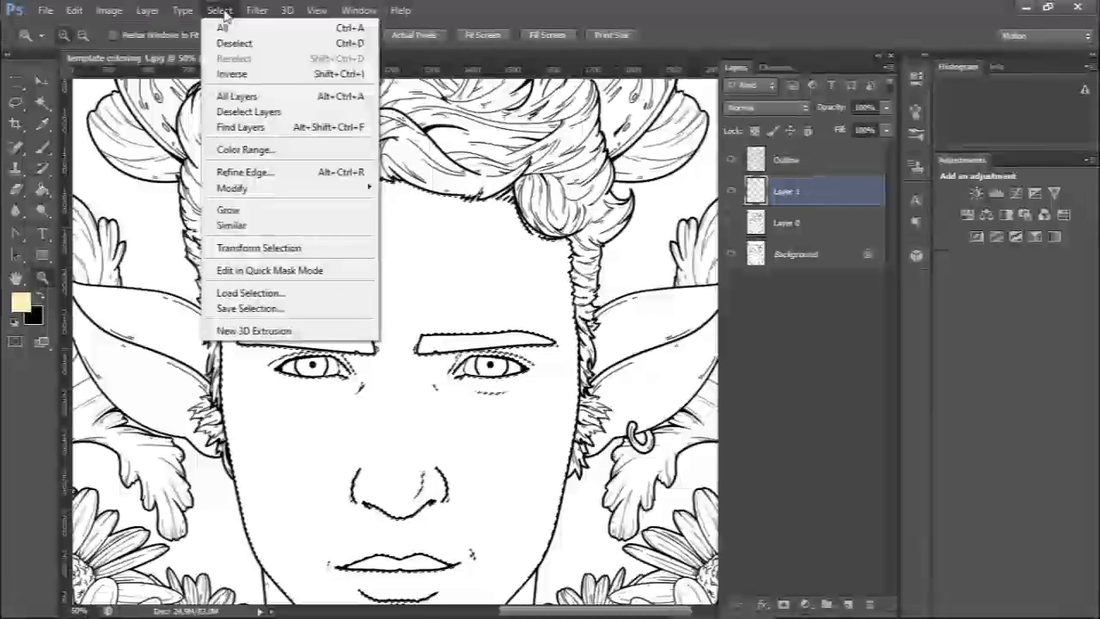
{"action": "mouse_move", "coordinate": [336, 192]}
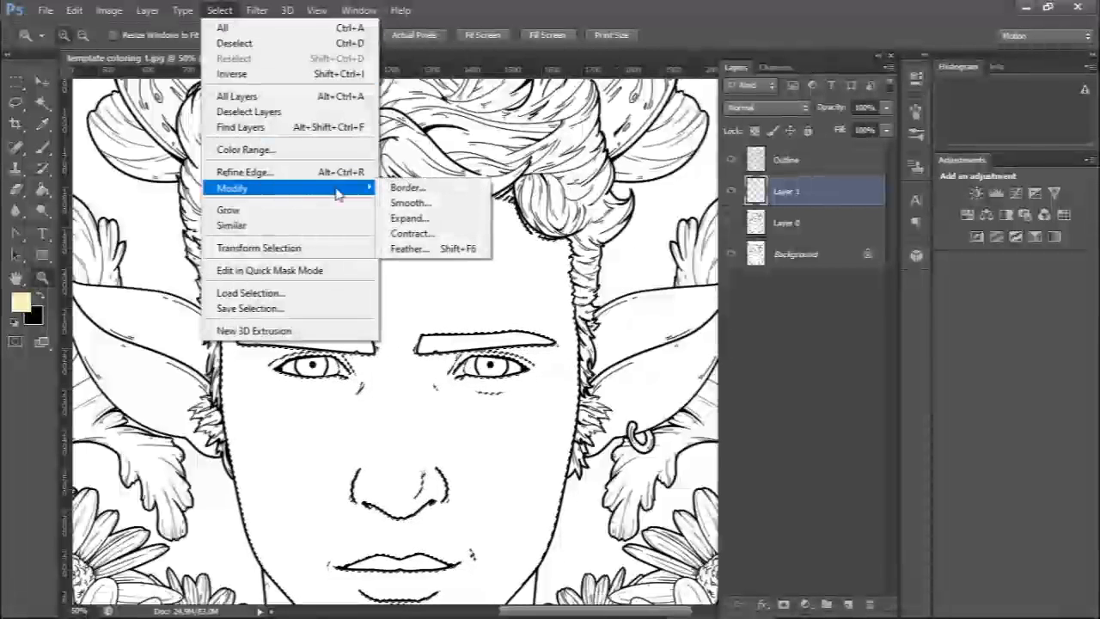
{"action": "left_click", "coordinate": [430, 215]}
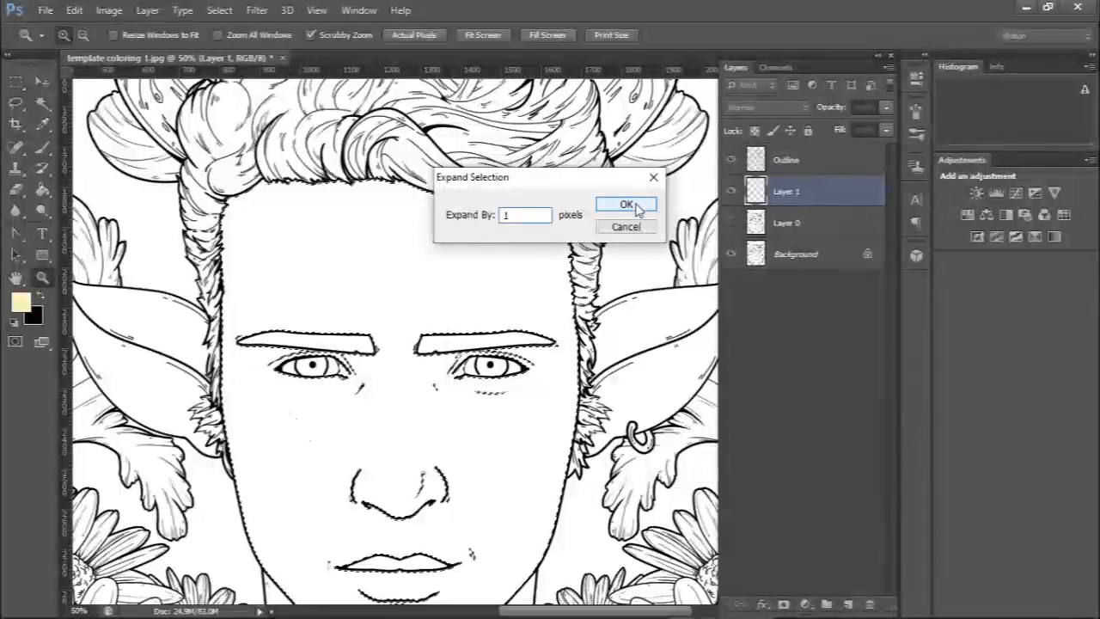
{"action": "left_click", "coordinate": [639, 205]}
Step: Fill the expanded face selection on Layer 1 with the pale yellow foreground colour using the Paint Bucket, and clear the selection
{"action": "left_click_drag", "start_coordinate": [269, 173], "coordinate": [469, 332]}
{"action": "left_click_drag", "start_coordinate": [444, 445], "coordinate": [383, 278]}
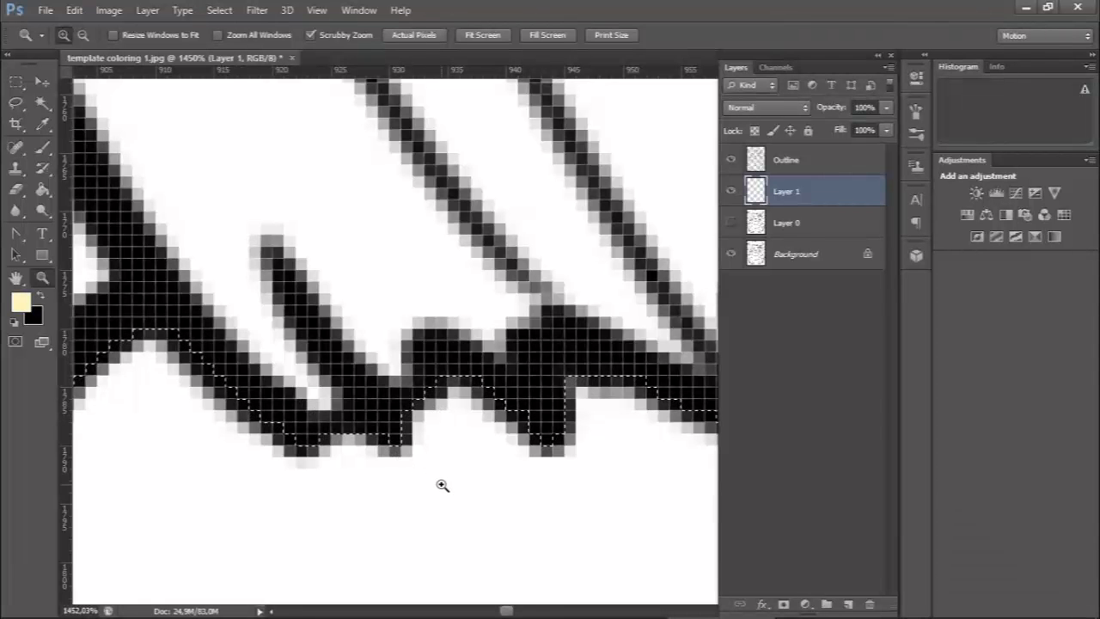
{"action": "key", "text": "g"}
{"action": "left_click", "coordinate": [483, 468]}
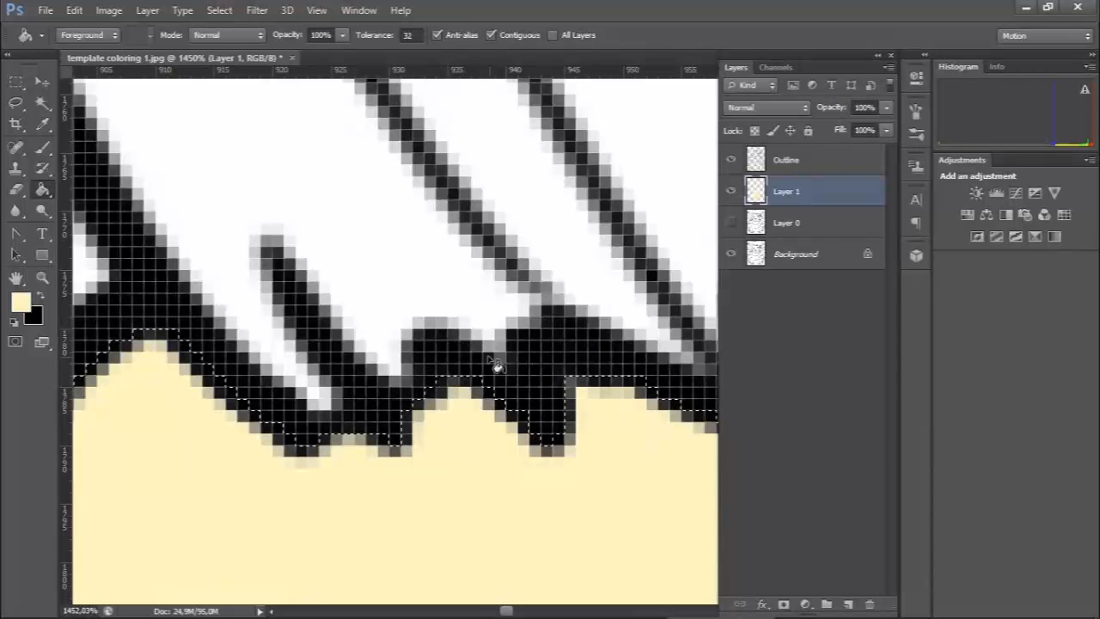
{"action": "left_click", "coordinate": [472, 409]}
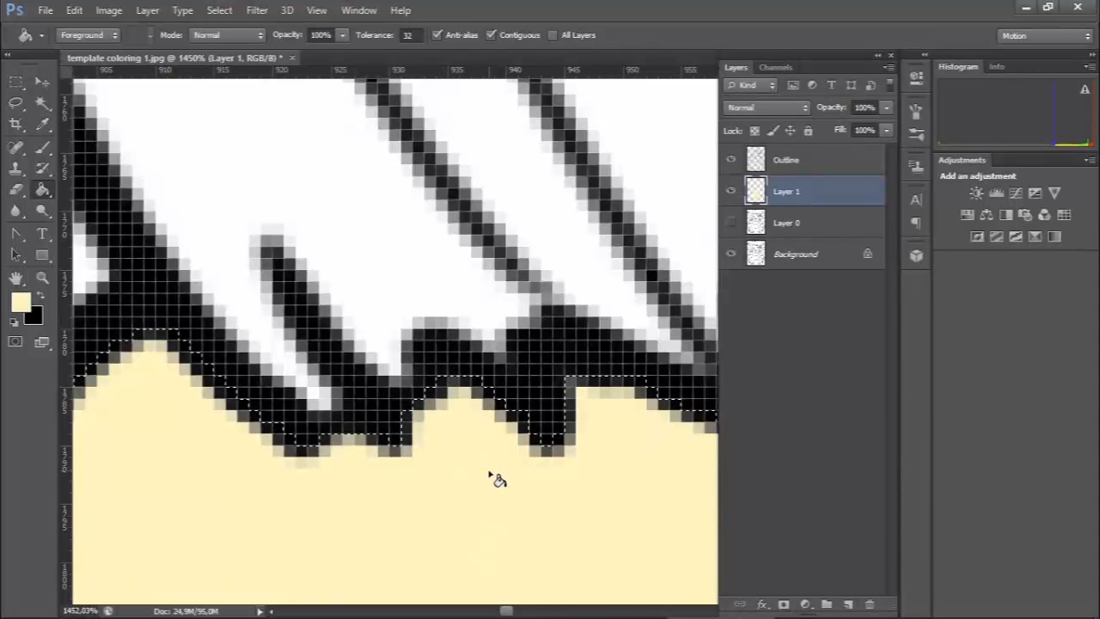
{"action": "scroll", "coordinate": [493, 478], "scroll_direction": "down", "scroll_amount": 5}
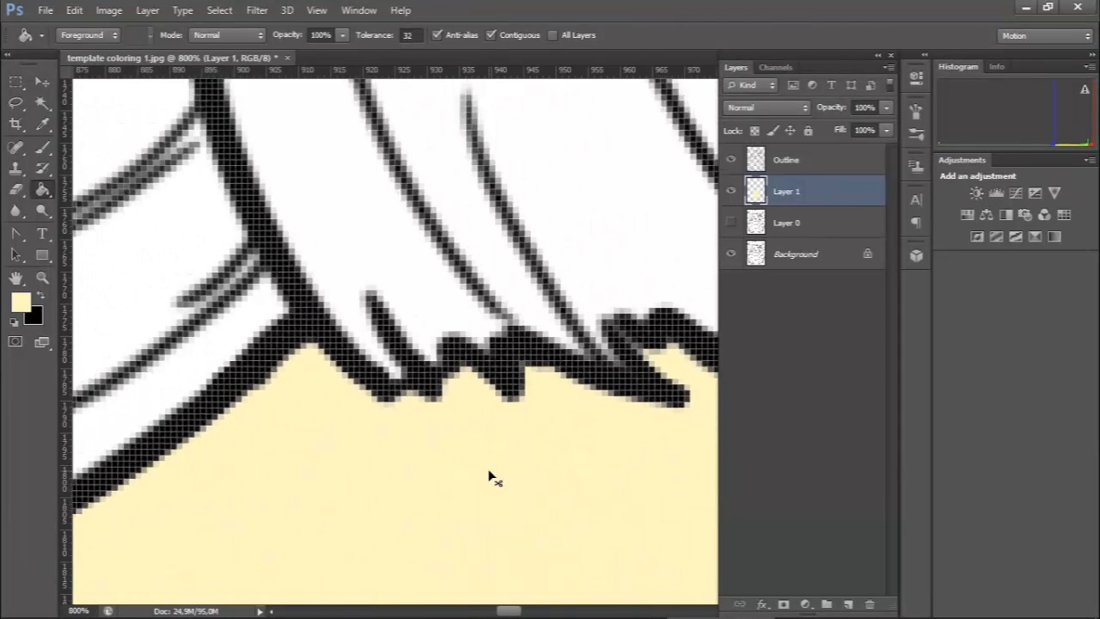
{"action": "scroll", "coordinate": [492, 478], "scroll_direction": "down", "scroll_amount": 5}
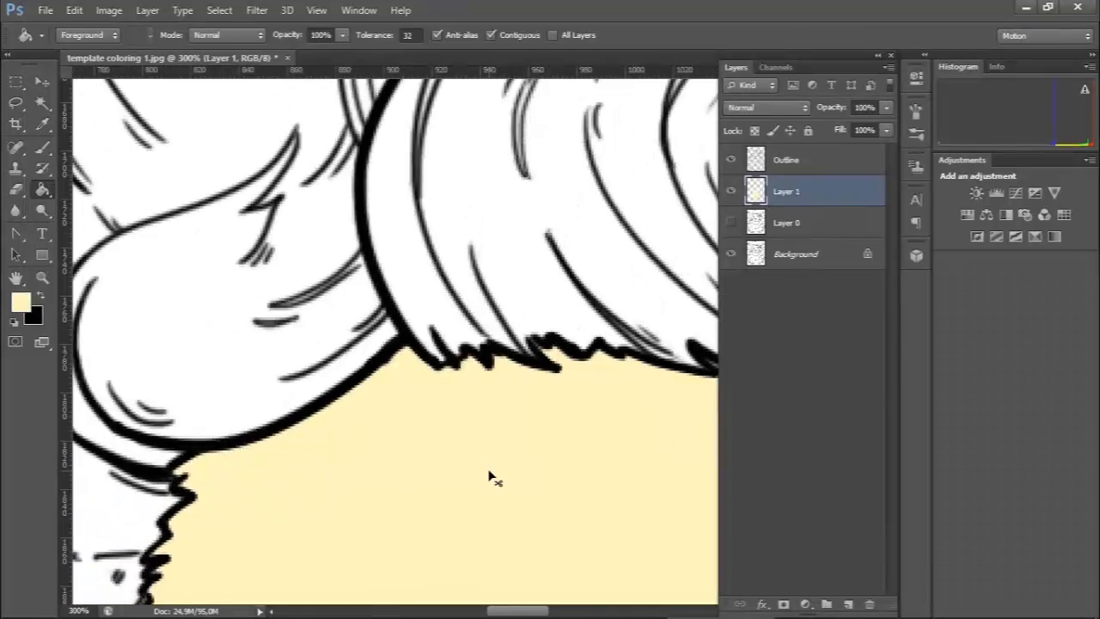
{"action": "key", "text": "ctrl+minus"}
{"action": "key", "text": "ctrl+minus"}
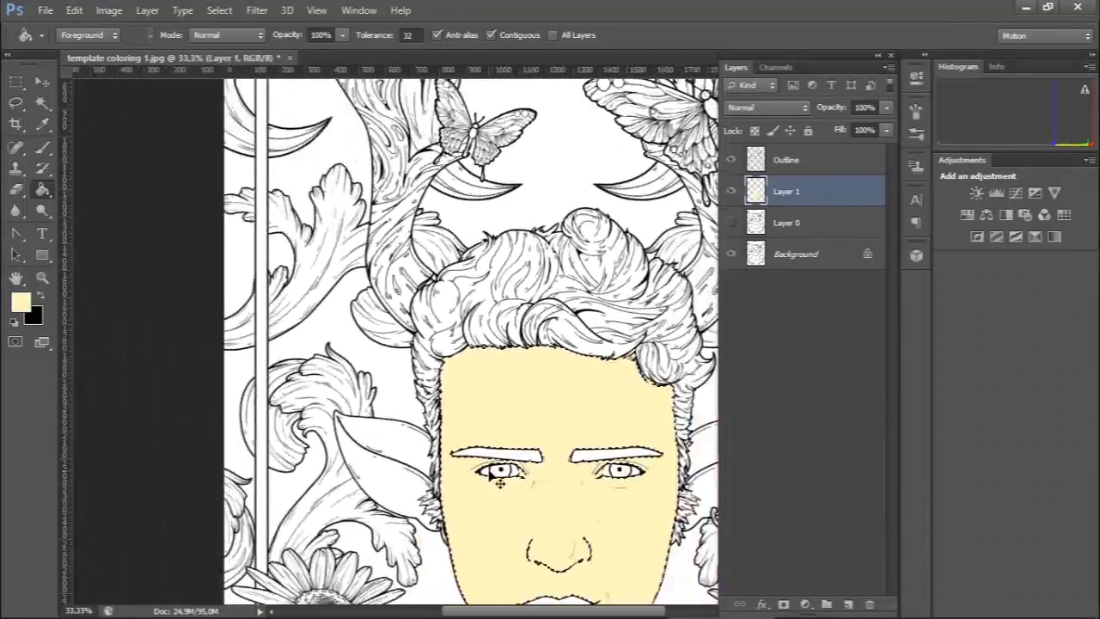
{"action": "left_click_drag", "start_coordinate": [568, 407], "coordinate": [452, 258]}
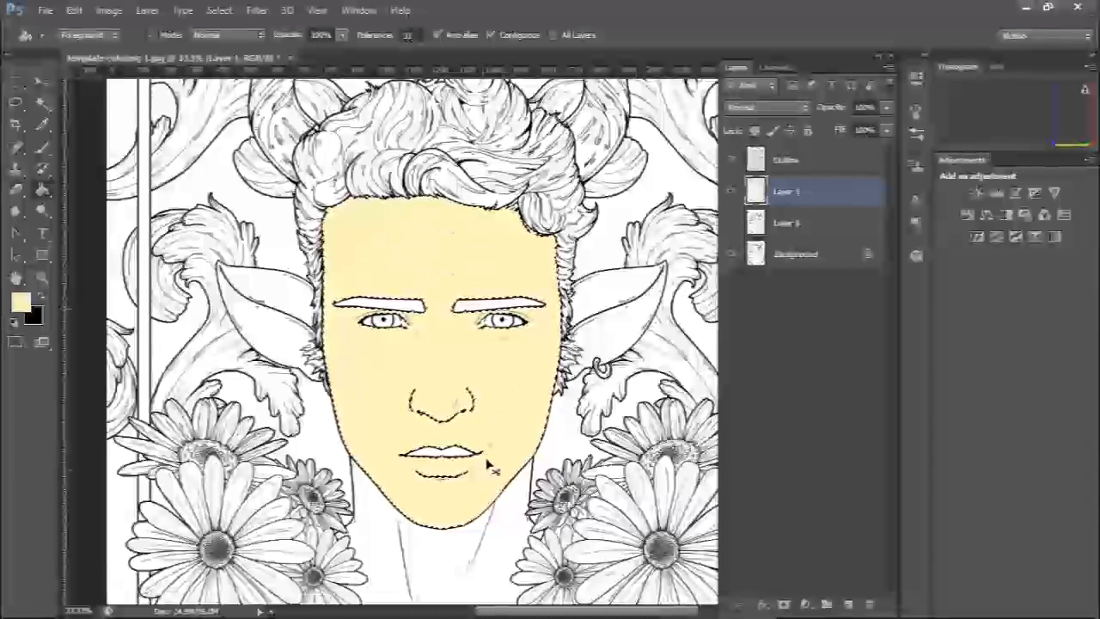
{"action": "key", "text": "ctrl+d"}
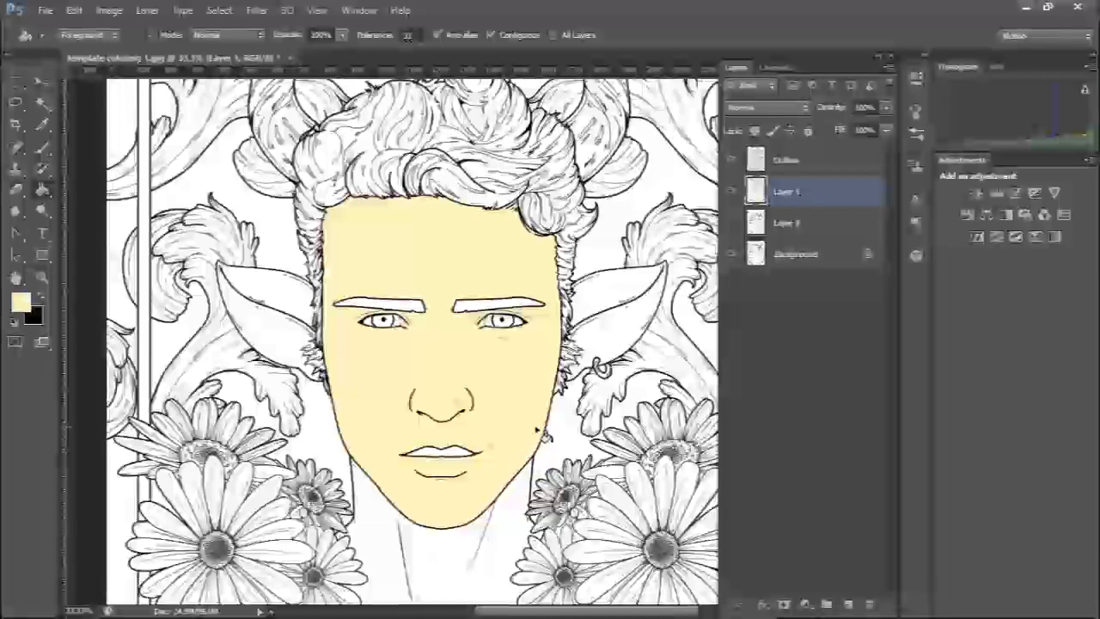
Step: Rename Layer 1 as "Warna Wajah"
{"action": "double_click", "coordinate": [789, 191]}
{"action": "type", "text": "Wa"}
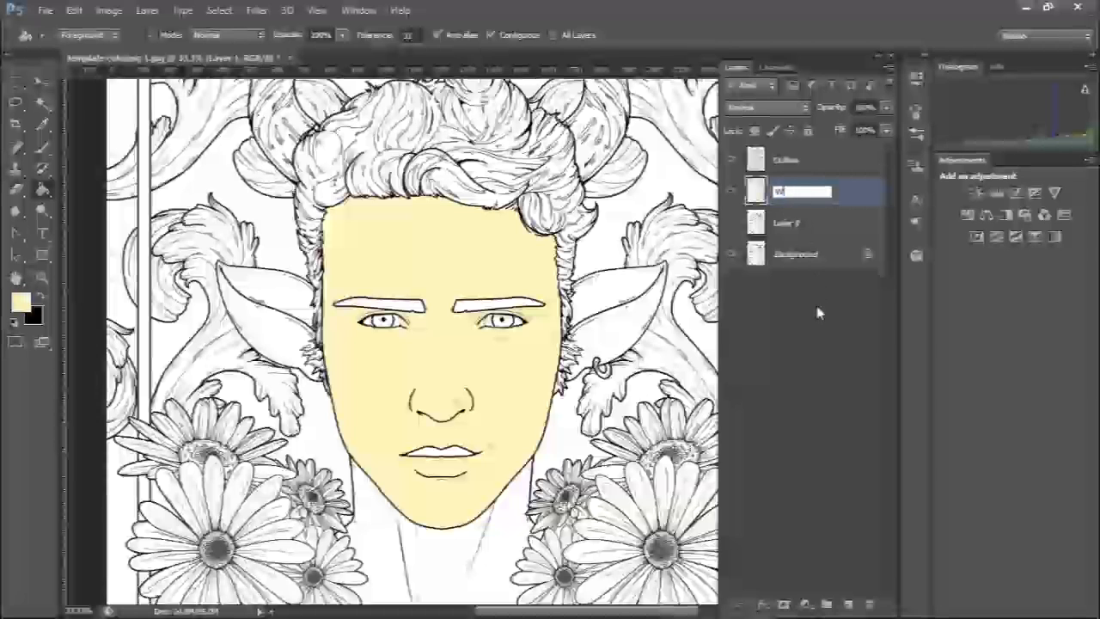
{"action": "type", "text": "rm"}
{"action": "type", "text": "a Wajah"}
{"action": "key", "text": "Return"}
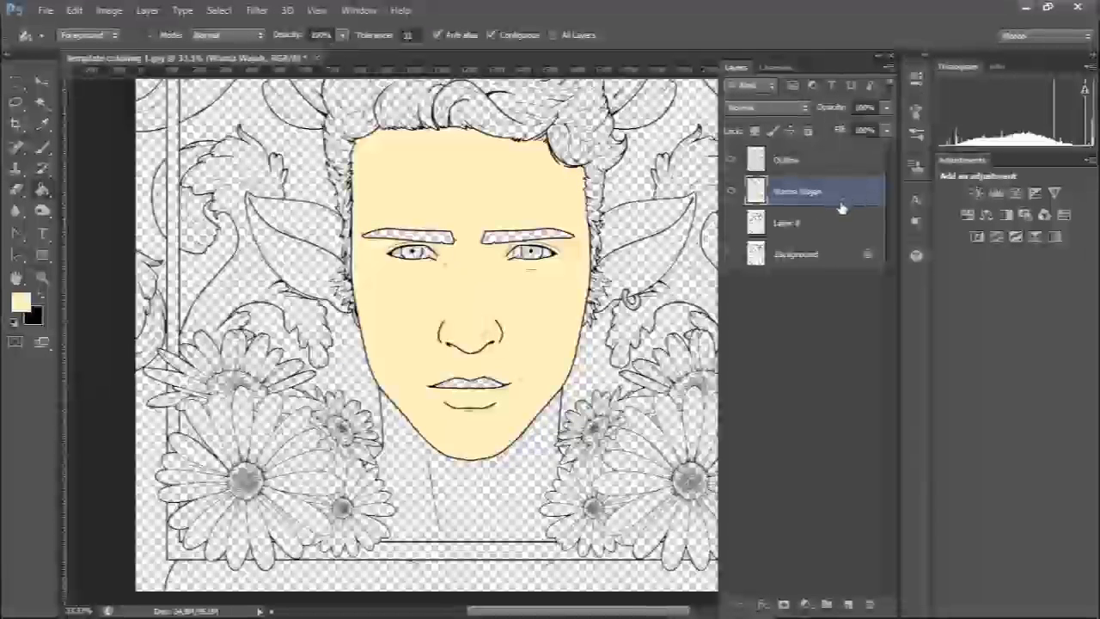
Step: Duplicate the Warna Wajah layer and name the copy "Shading"
{"action": "key", "text": "ctrl+j"}
{"action": "double_click", "coordinate": [812, 192]}
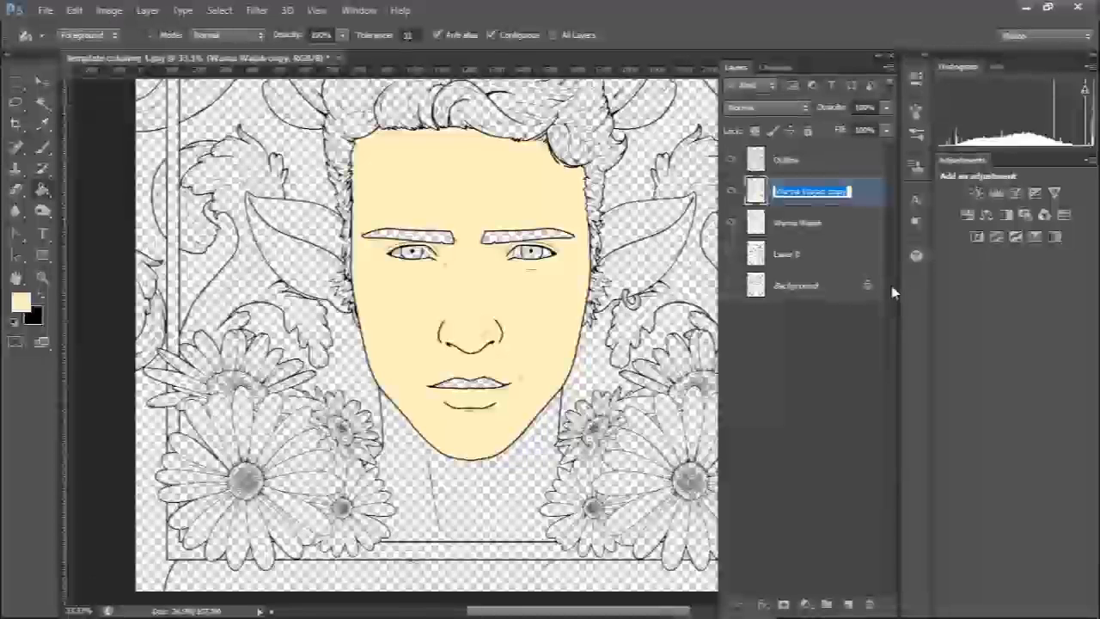
{"action": "type", "text": "Shading"}
{"action": "key", "text": "Return"}
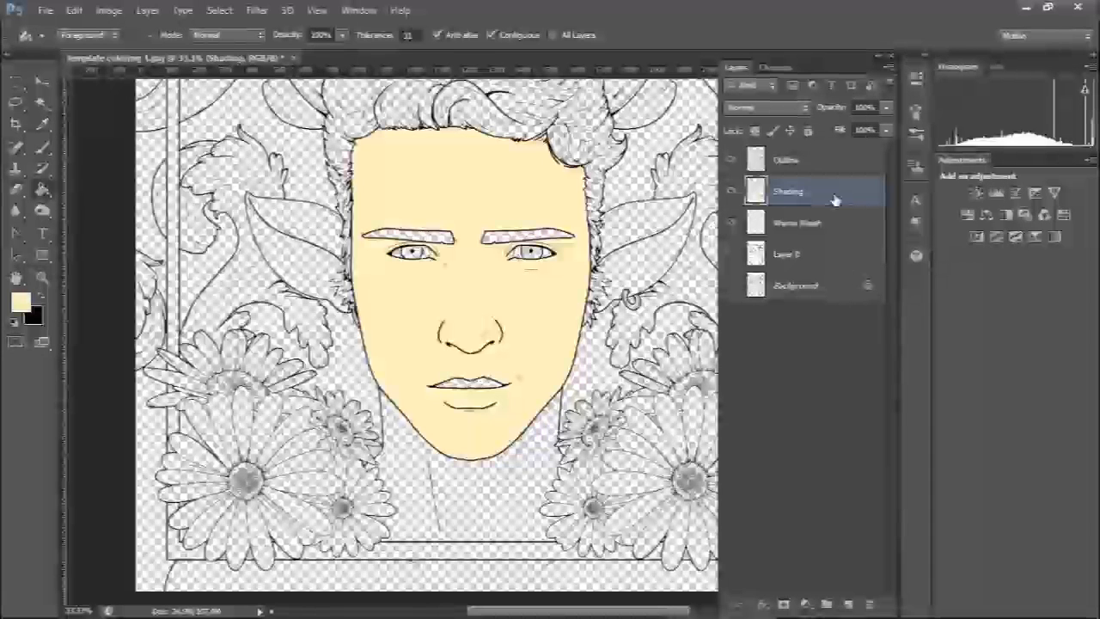
Step: Set the Shading layer's blend mode to Multiply, trying Darken for comparison
{"action": "left_click", "coordinate": [794, 109]}
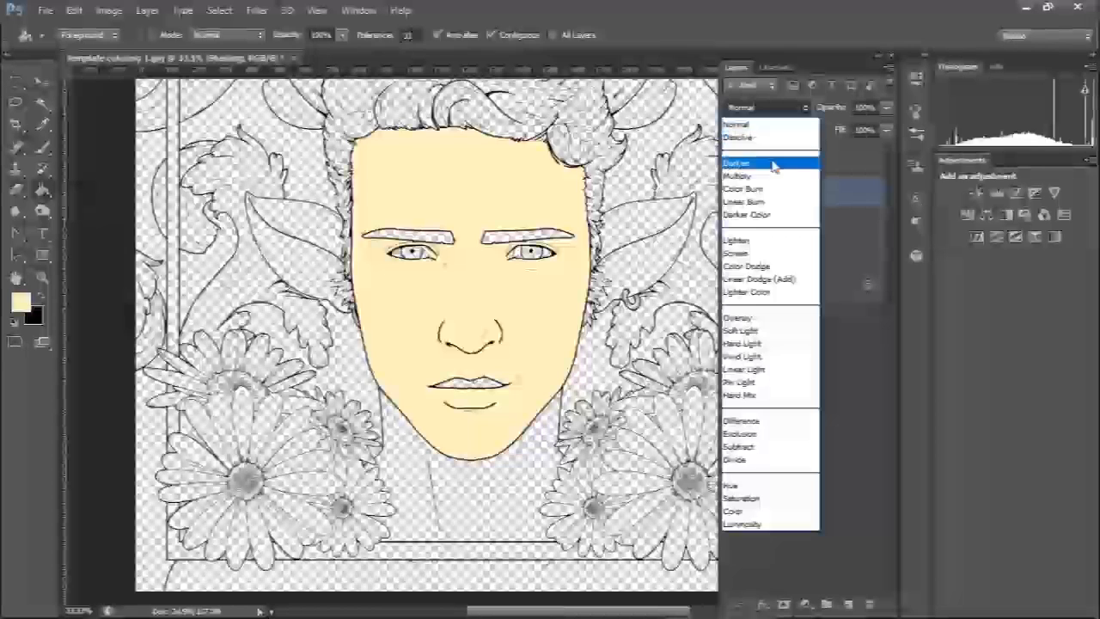
{"action": "left_click", "coordinate": [756, 176]}
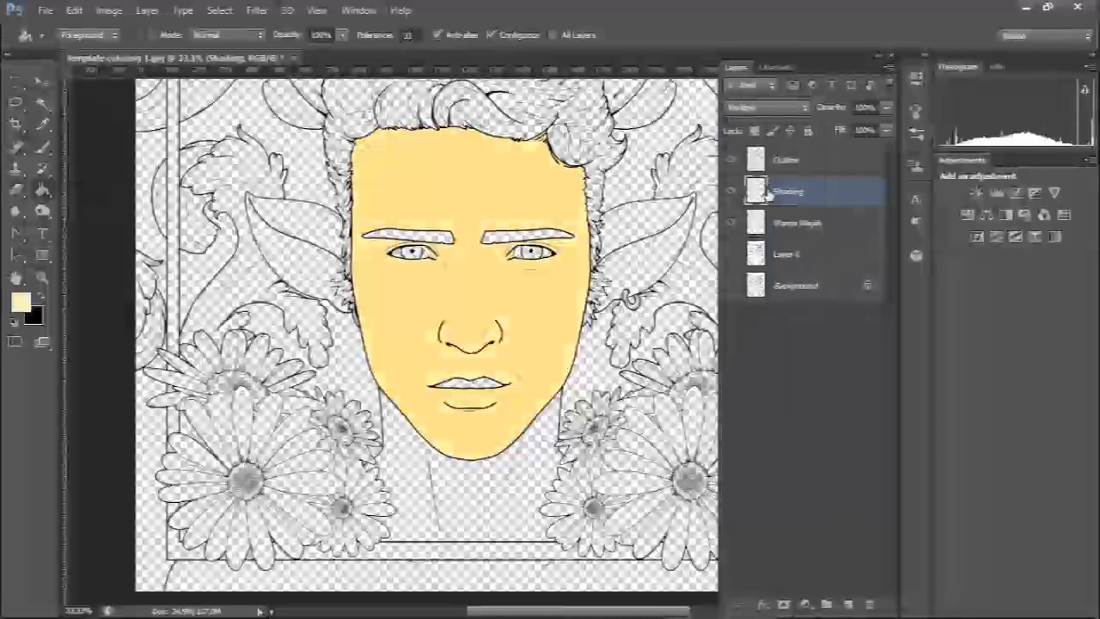
{"action": "left_click", "coordinate": [793, 110]}
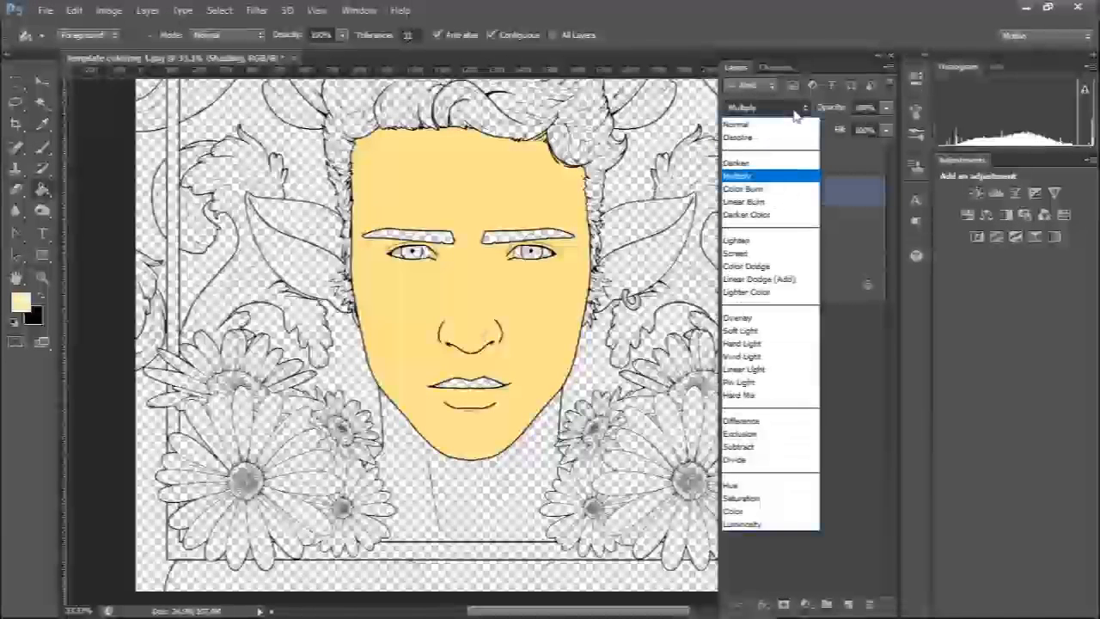
{"action": "left_click", "coordinate": [778, 164]}
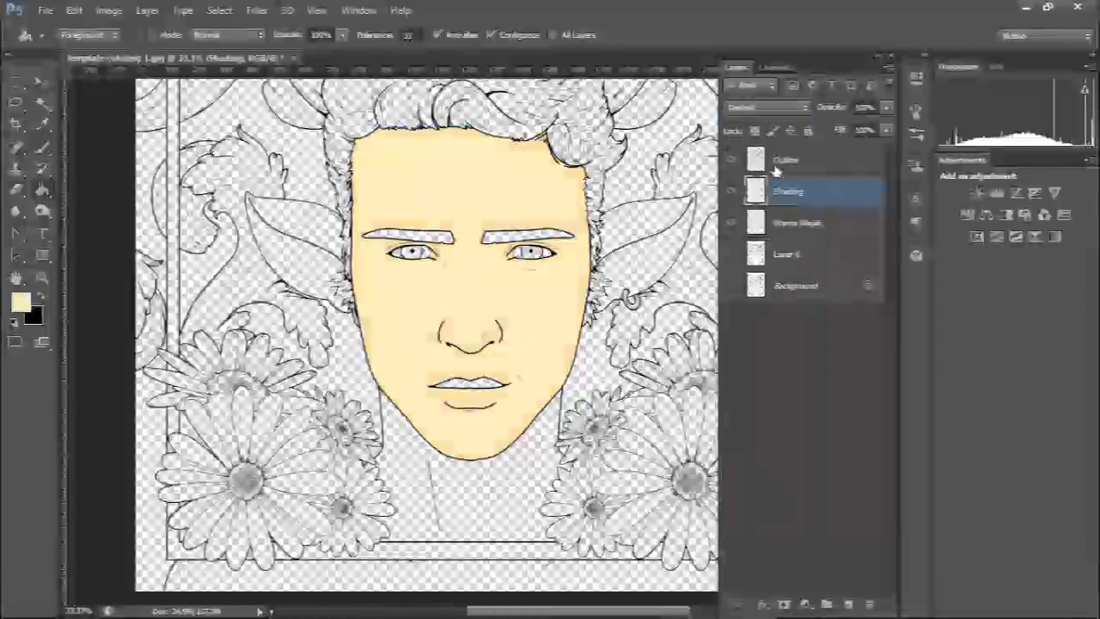
{"action": "left_click", "coordinate": [787, 109]}
{"action": "left_click", "coordinate": [785, 184]}
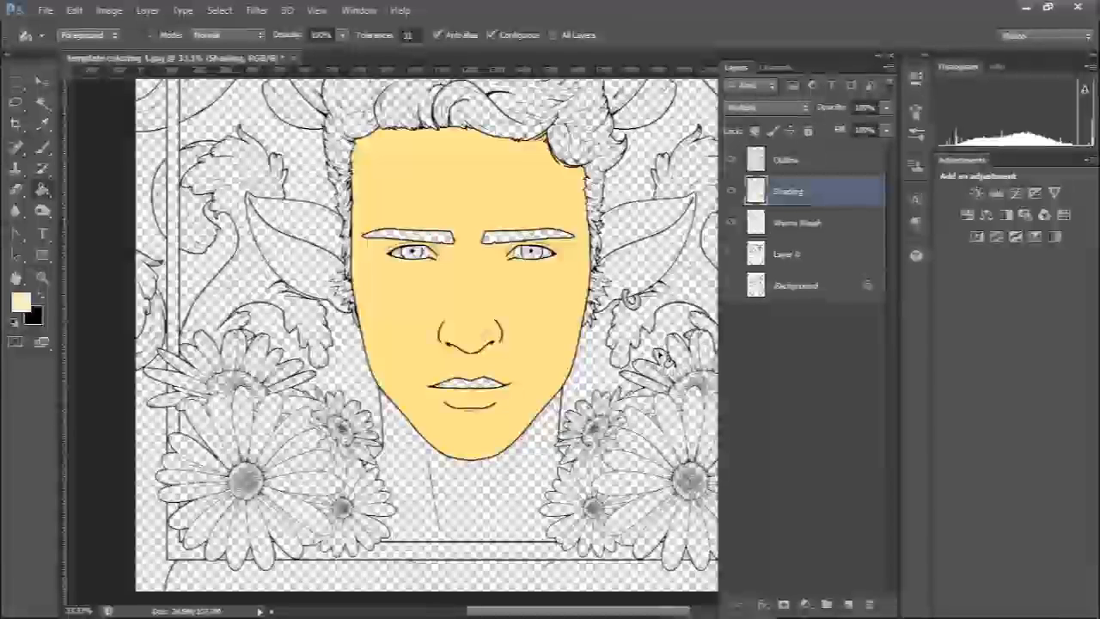
Step: Erase the middle of the face on the Shading layer with the Eraser at 100% opacity, keeping the darker tone along the face edges
{"action": "left_click", "coordinate": [40, 81]}
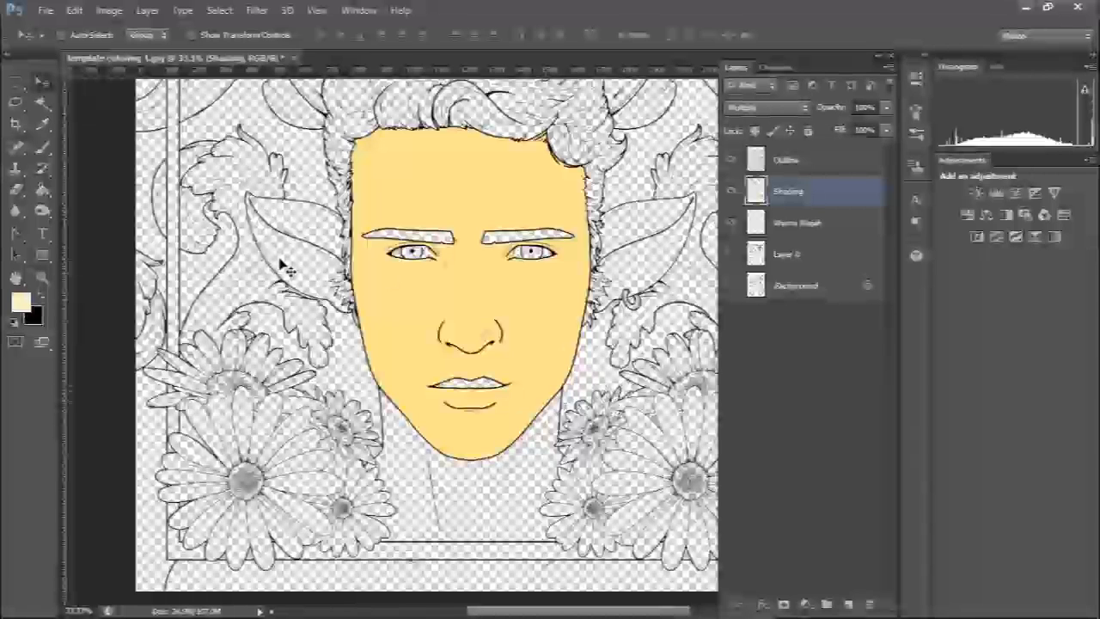
{"action": "key", "text": "p"}
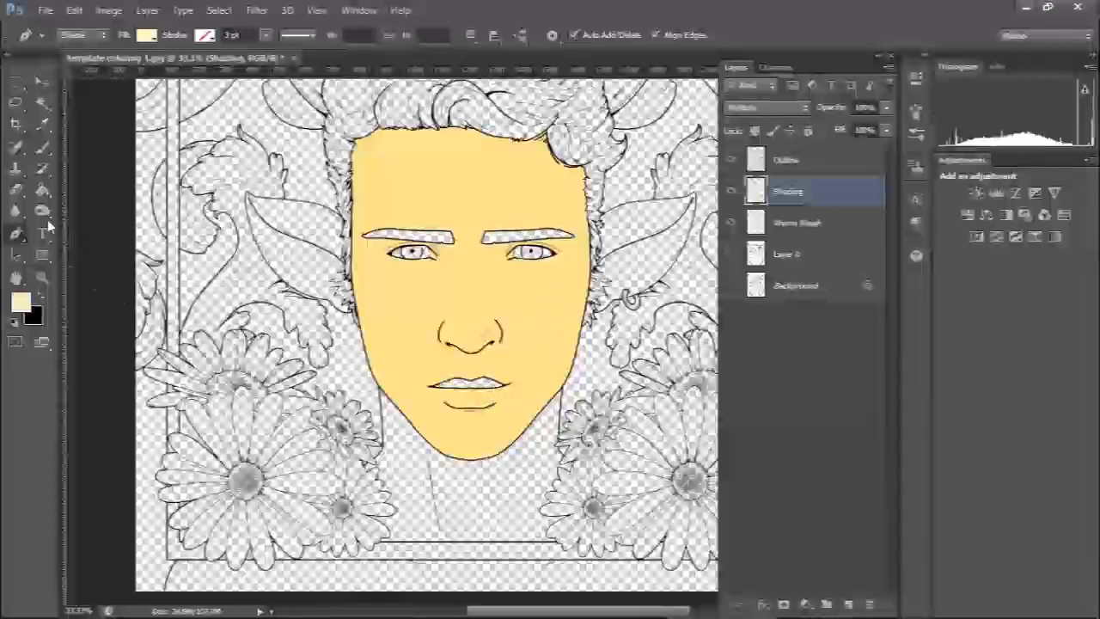
{"action": "left_click", "coordinate": [21, 191]}
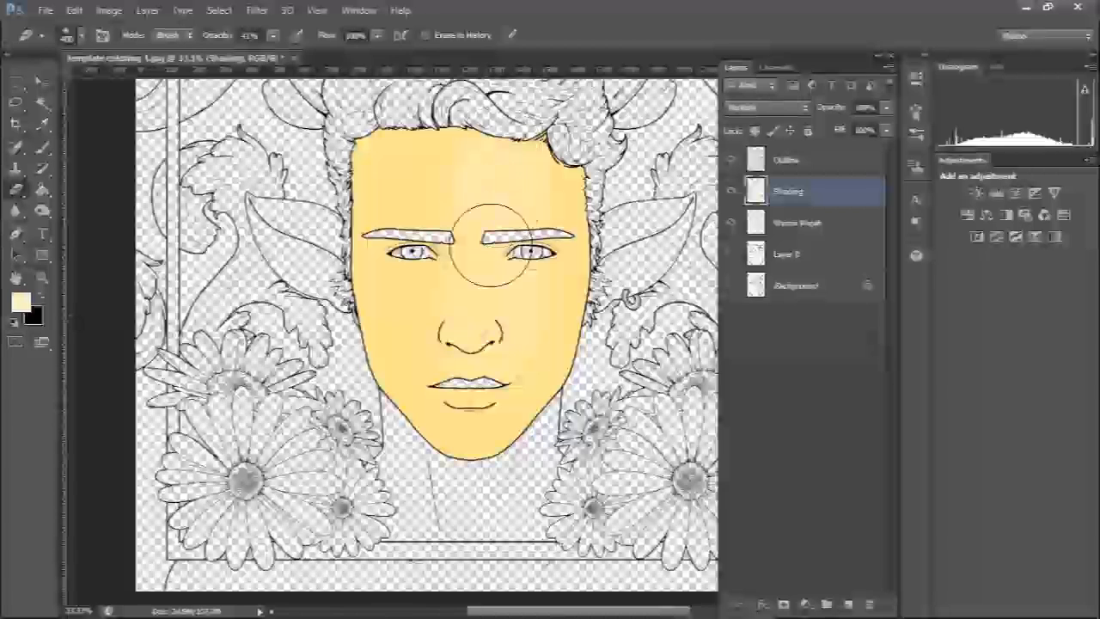
{"action": "left_click", "coordinate": [273, 35]}
{"action": "left_click_drag", "start_coordinate": [273, 55], "coordinate": [434, 89]}
{"action": "mouse_move", "coordinate": [468, 136]}
{"action": "left_mouse_down"}
{"action": "mouse_move", "coordinate": [452, 402]}
{"action": "mouse_move", "coordinate": [434, 141]}
{"action": "mouse_move", "coordinate": [439, 260]}
{"action": "mouse_move", "coordinate": [418, 197]}
{"action": "left_mouse_up"}
{"action": "mouse_move", "coordinate": [475, 204]}
{"action": "left_mouse_down"}
{"action": "mouse_move", "coordinate": [515, 202]}
{"action": "mouse_move", "coordinate": [405, 200]}
{"action": "mouse_move", "coordinate": [497, 200]}
{"action": "mouse_move", "coordinate": [518, 255]}
{"action": "mouse_move", "coordinate": [509, 293]}
{"action": "mouse_move", "coordinate": [525, 286]}
{"action": "mouse_move", "coordinate": [523, 342]}
{"action": "mouse_move", "coordinate": [480, 402]}
{"action": "mouse_move", "coordinate": [427, 354]}
{"action": "mouse_move", "coordinate": [421, 219]}
{"action": "mouse_move", "coordinate": [454, 332]}
{"action": "mouse_move", "coordinate": [511, 319]}
{"action": "mouse_move", "coordinate": [499, 333]}
{"action": "mouse_move", "coordinate": [521, 263]}
{"action": "mouse_move", "coordinate": [400, 184]}
{"action": "mouse_move", "coordinate": [498, 192]}
{"action": "mouse_move", "coordinate": [478, 283]}
{"action": "mouse_move", "coordinate": [452, 310]}
{"action": "mouse_move", "coordinate": [422, 275]}
{"action": "mouse_move", "coordinate": [518, 311]}
{"action": "mouse_move", "coordinate": [469, 396]}
{"action": "mouse_move", "coordinate": [442, 318]}
{"action": "left_mouse_up"}
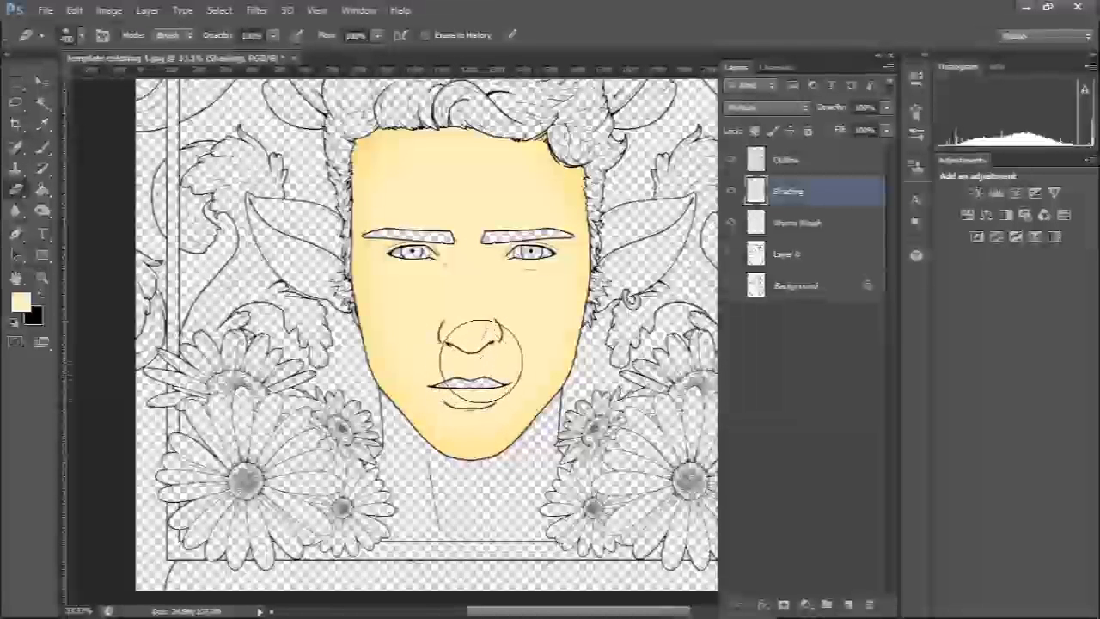
Step: Darken the Shading layer with Levels by raising the black input level to 152
{"action": "key", "text": "ctrl+l"}
{"action": "left_click_drag", "start_coordinate": [606, 323], "coordinate": [703, 324]}
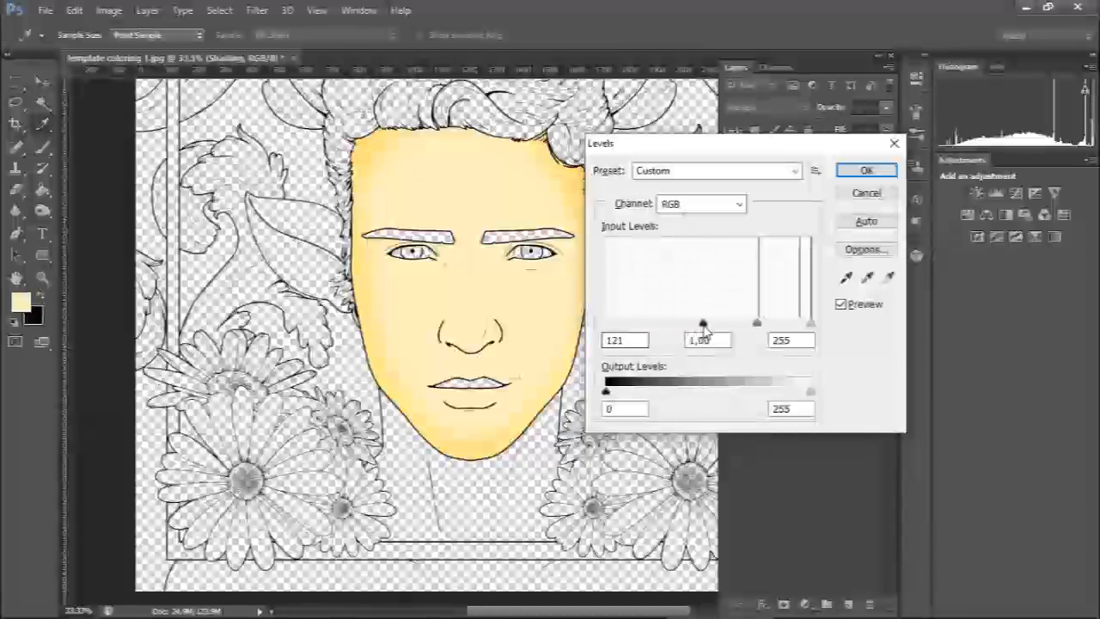
{"action": "left_click", "coordinate": [813, 325]}
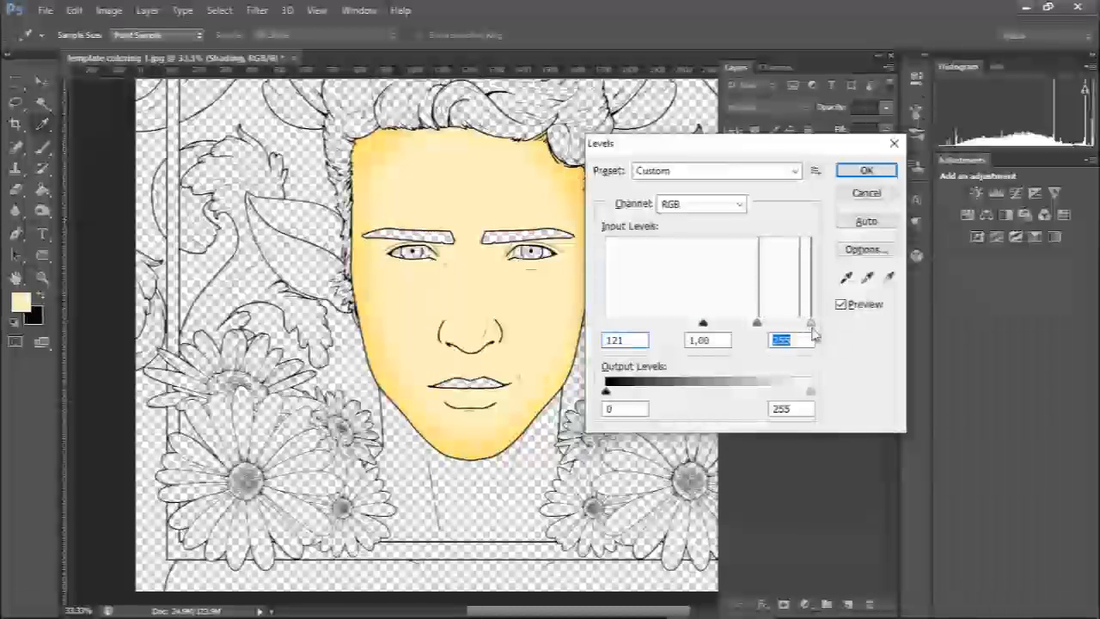
{"action": "left_click_drag", "start_coordinate": [705, 324], "coordinate": [727, 324]}
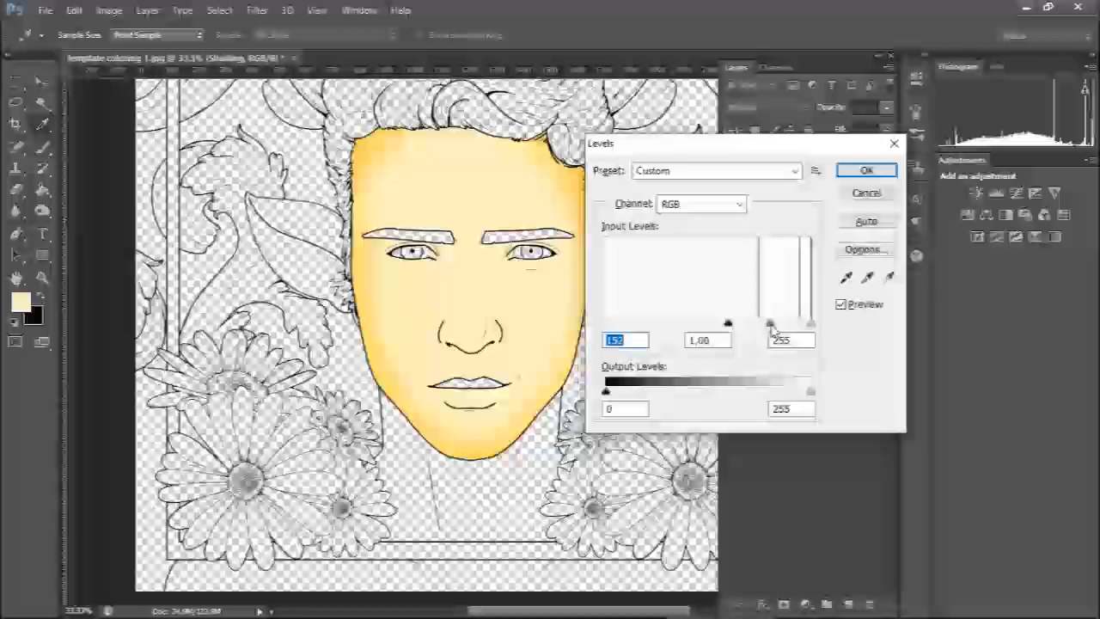
{"action": "left_click", "coordinate": [867, 170]}
Step: Soften the shading along the forehead and sides of the face with the Eraser, lowering its opacity to 15%
{"action": "key", "text": "a"}
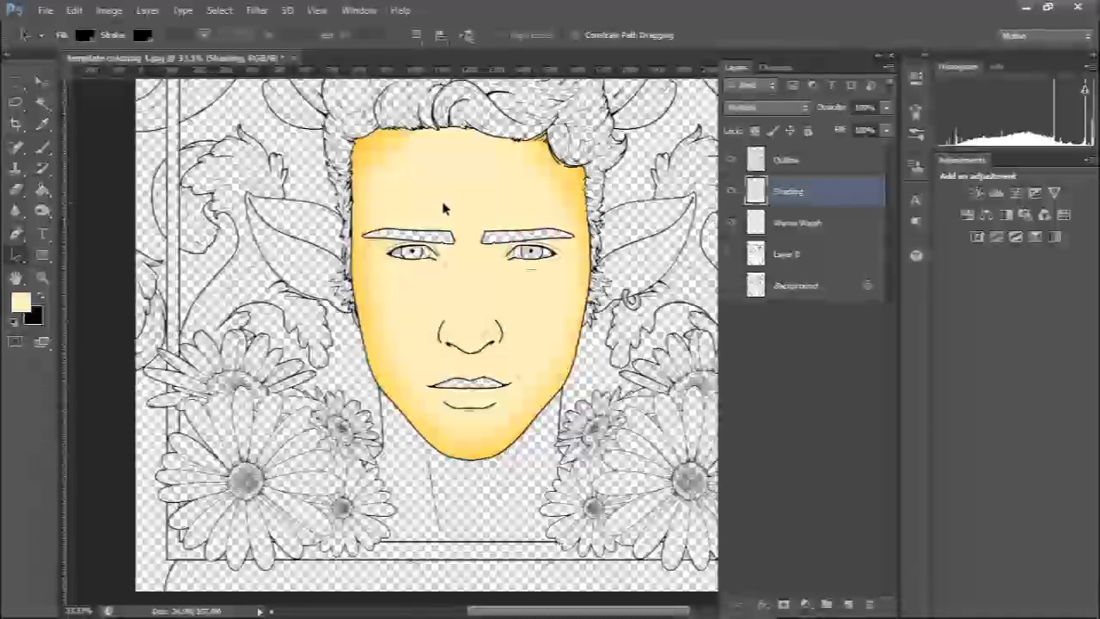
{"action": "key", "text": "e"}
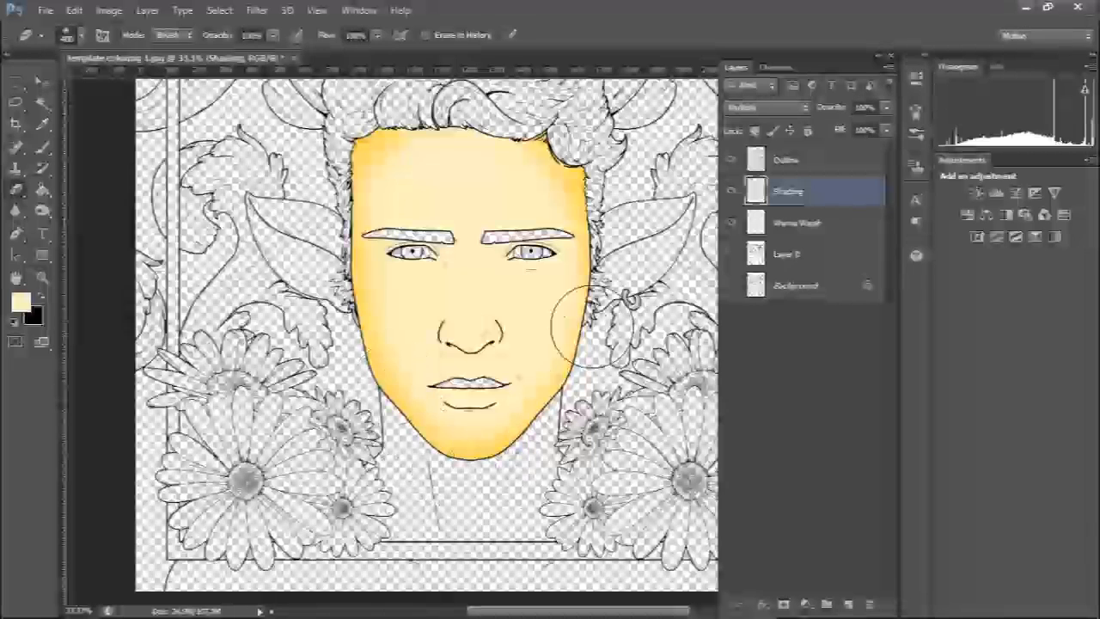
{"action": "mouse_move", "coordinate": [548, 179]}
{"action": "left_mouse_down"}
{"action": "mouse_move", "coordinate": [591, 196]}
{"action": "mouse_move", "coordinate": [550, 185]}
{"action": "mouse_move", "coordinate": [565, 190]}
{"action": "mouse_move", "coordinate": [556, 218]}
{"action": "left_mouse_up"}
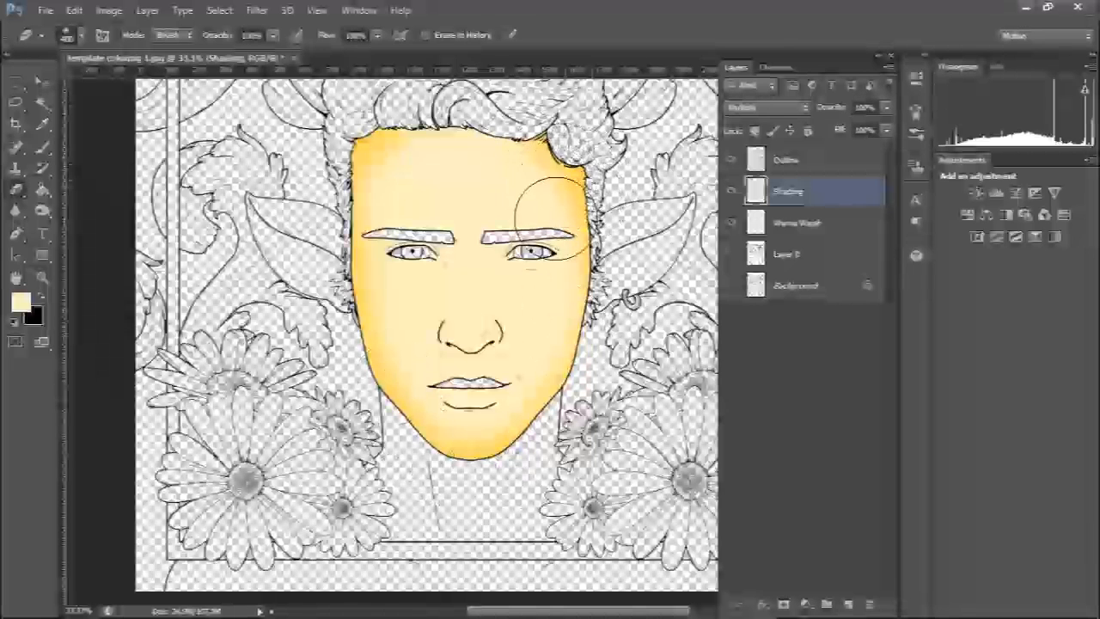
{"action": "left_click", "coordinate": [273, 37]}
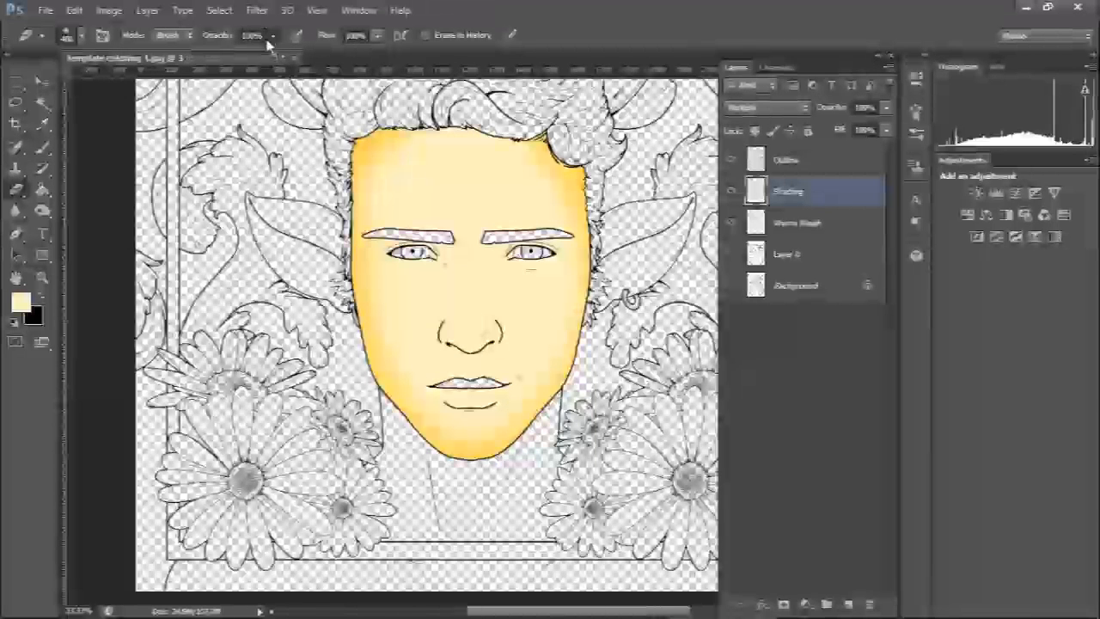
{"action": "left_click_drag", "start_coordinate": [368, 160], "coordinate": [388, 148]}
{"action": "left_click", "coordinate": [272, 37]}
{"action": "left_click", "coordinate": [246, 55]}
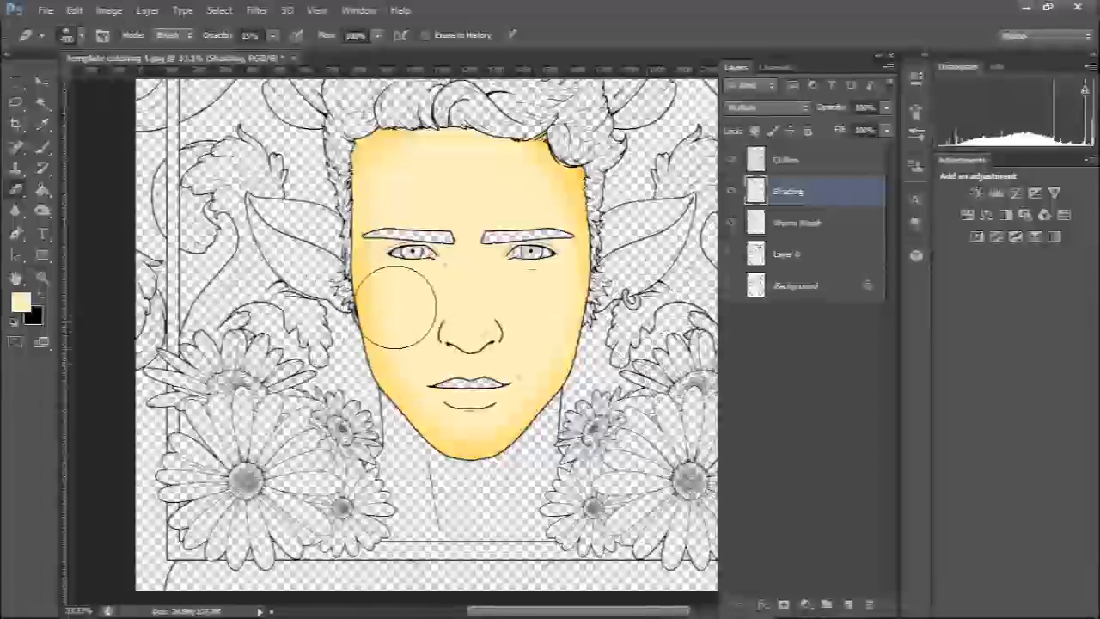
Step: Switch to the Brush tool and set the foreground colour to a deeper yellow for the face shading
{"action": "key", "text": "b"}
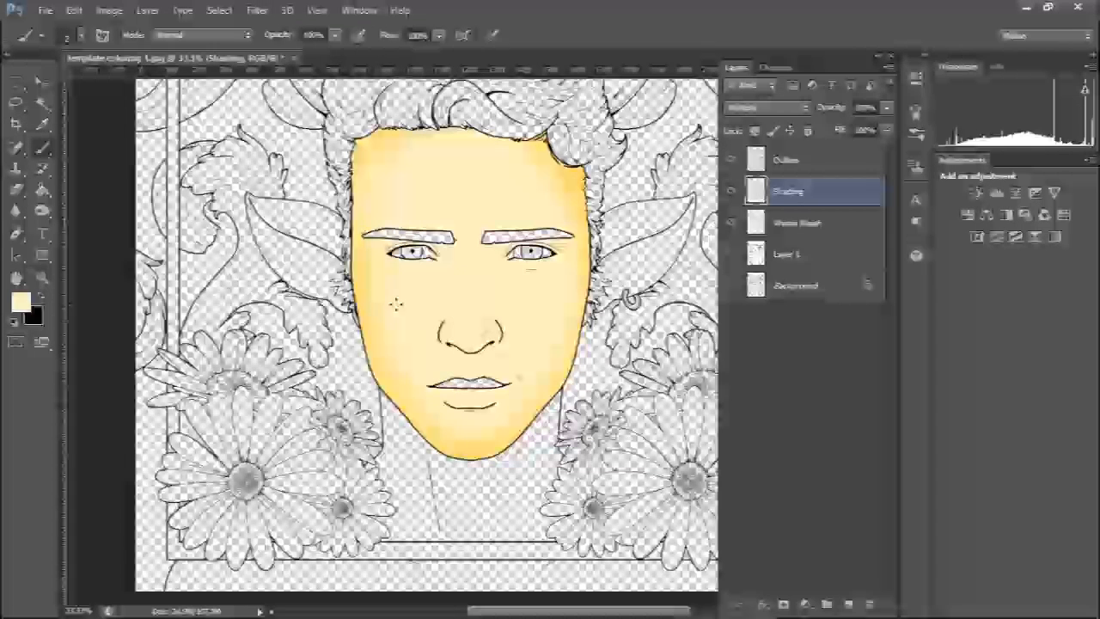
{"action": "left_click", "coordinate": [21, 302]}
{"action": "left_click_drag", "start_coordinate": [565, 140], "coordinate": [591, 138]}
{"action": "left_click", "coordinate": [893, 127]}
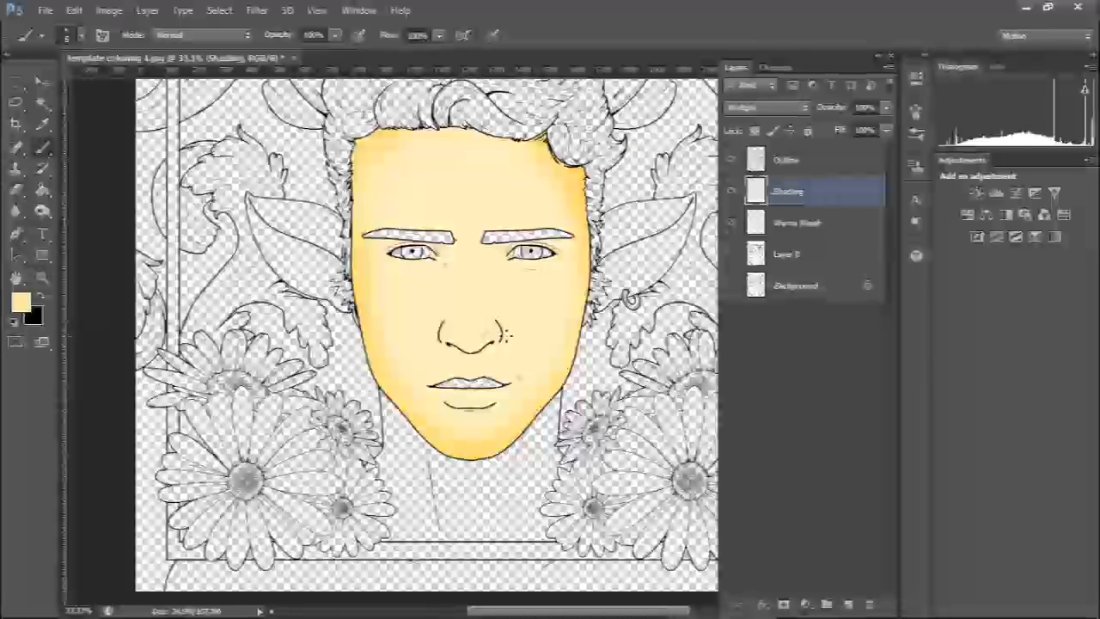
Step: Paint yellow shading beside and under the nose on the Shading layer with the brush enlarged to size 60
{"action": "key", "text": "bracketright"}
{"action": "key", "text": "bracketright"}
{"action": "key", "text": "bracketright"}
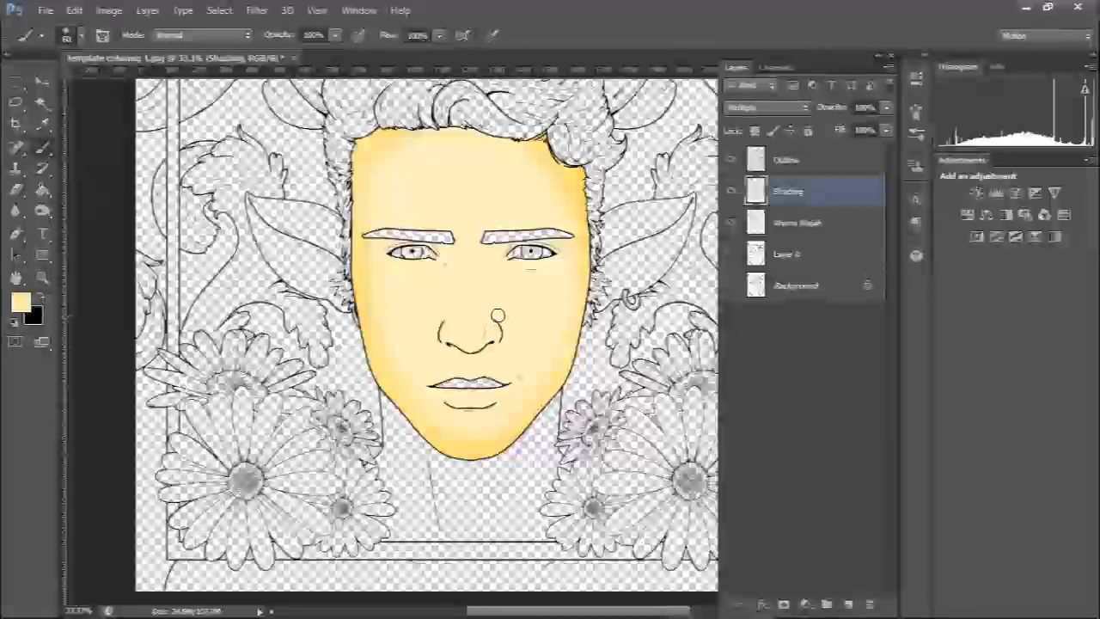
{"action": "left_click_drag", "start_coordinate": [502, 339], "coordinate": [501, 344]}
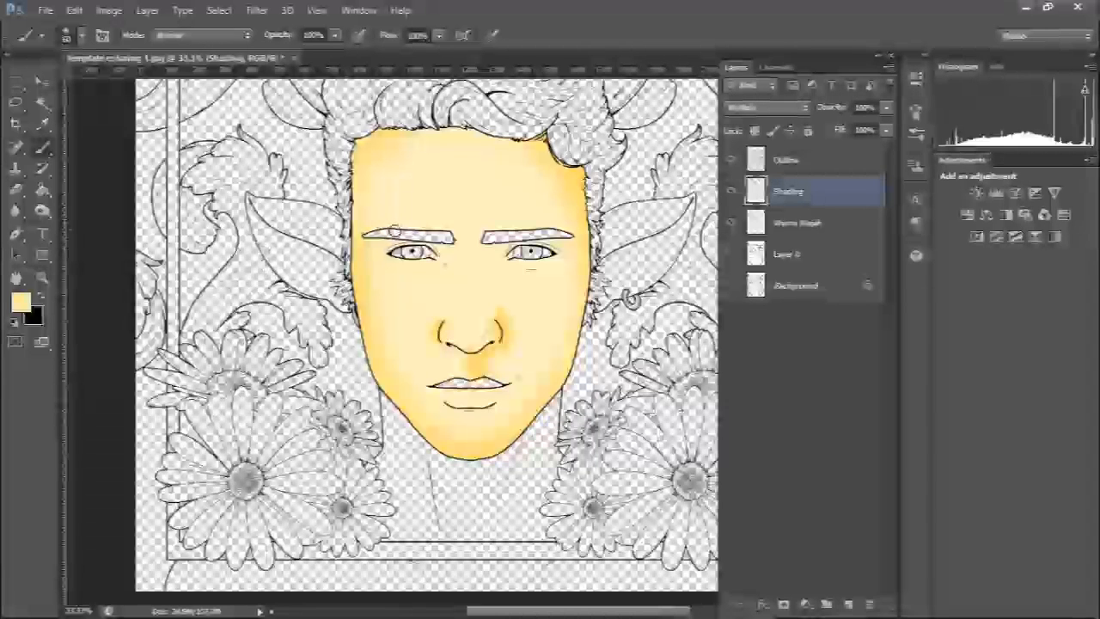
Step: Soften the shading around the nose using the Eraser at 15% opacity, with its size reduced to 60
{"action": "key", "text": "e"}
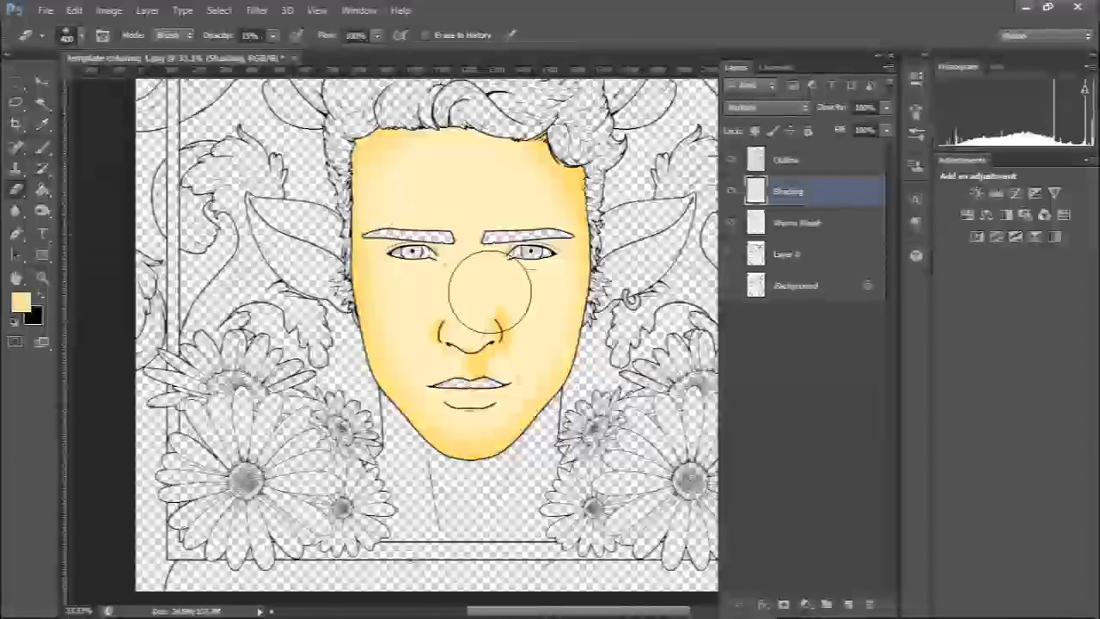
{"action": "key", "text": "bracketleft"}
{"action": "key", "text": "bracketleft"}
{"action": "key", "text": "bracketleft"}
{"action": "key", "text": "bracketleft"}
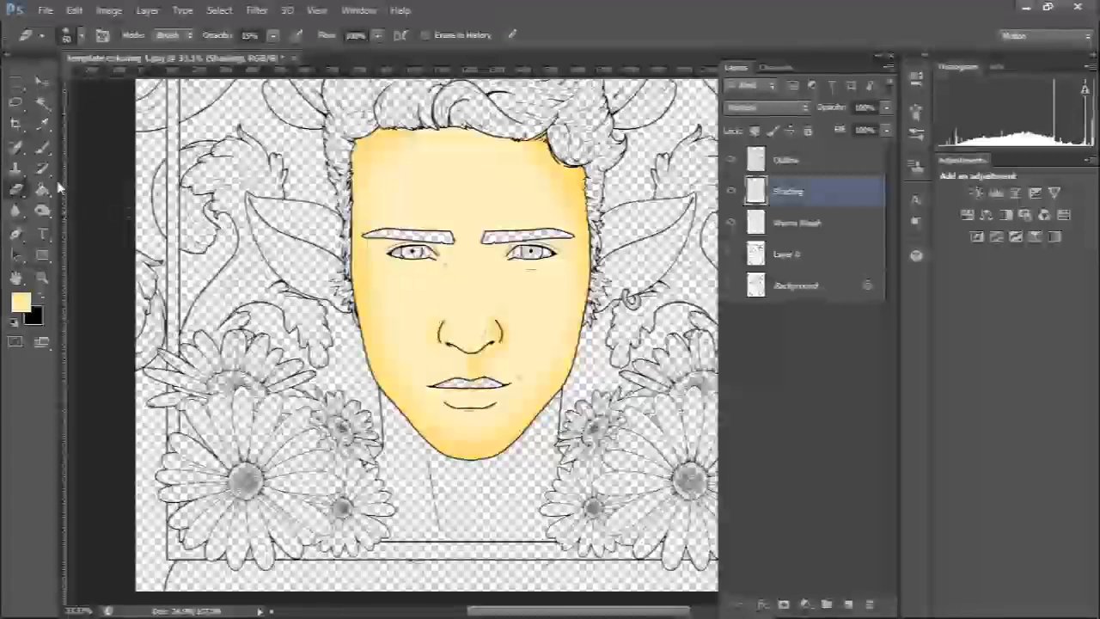
{"action": "left_click", "coordinate": [44, 148]}
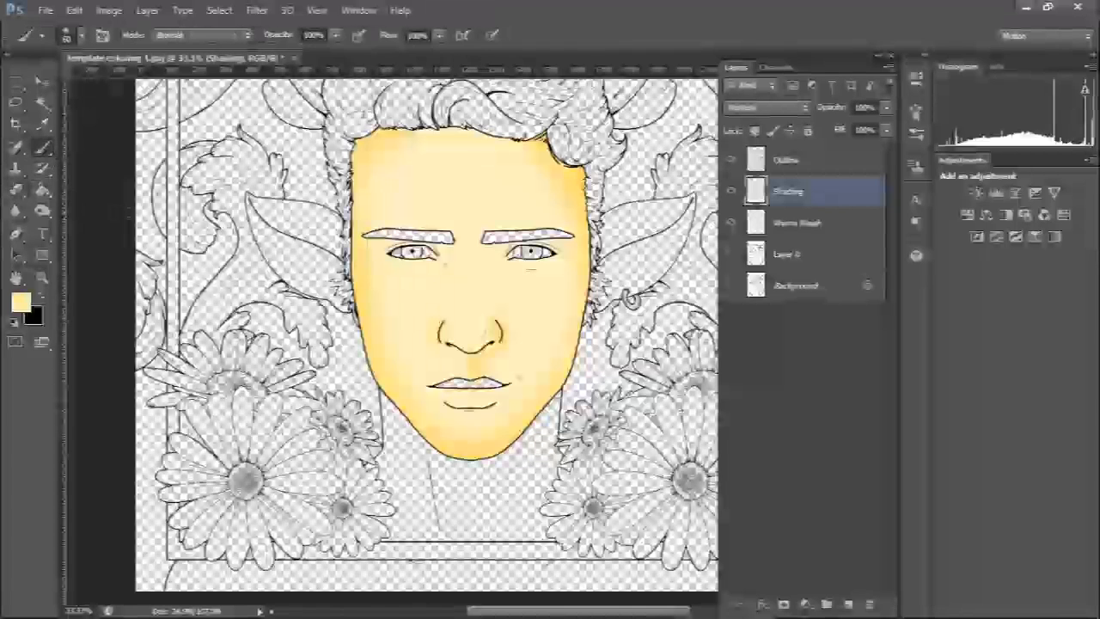
{"action": "left_click", "coordinate": [245, 38]}
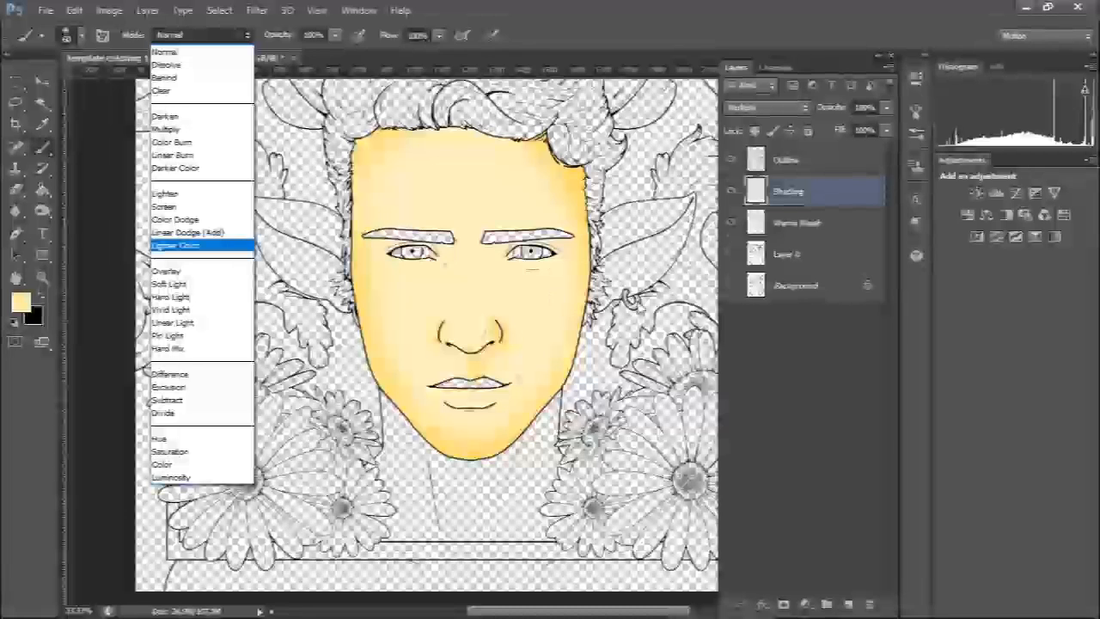
{"action": "key", "text": "Escape"}
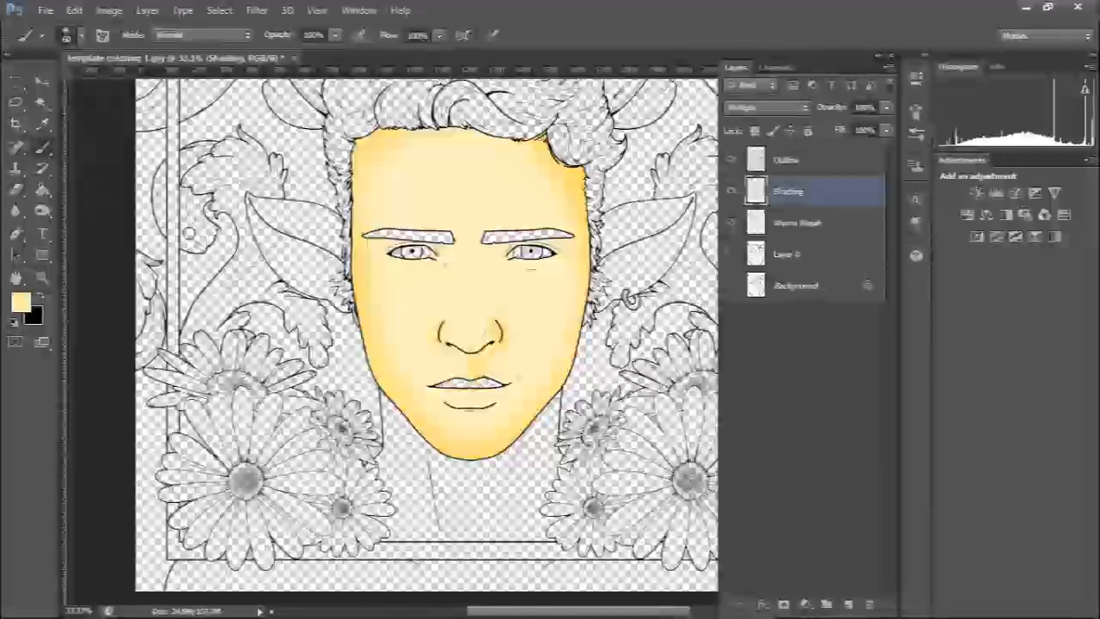
Step: Select the Burn tool and create a blank white RGB document of 209,97 × 297,01 mm at 150 pixels/inch
{"action": "left_click", "coordinate": [41, 213]}
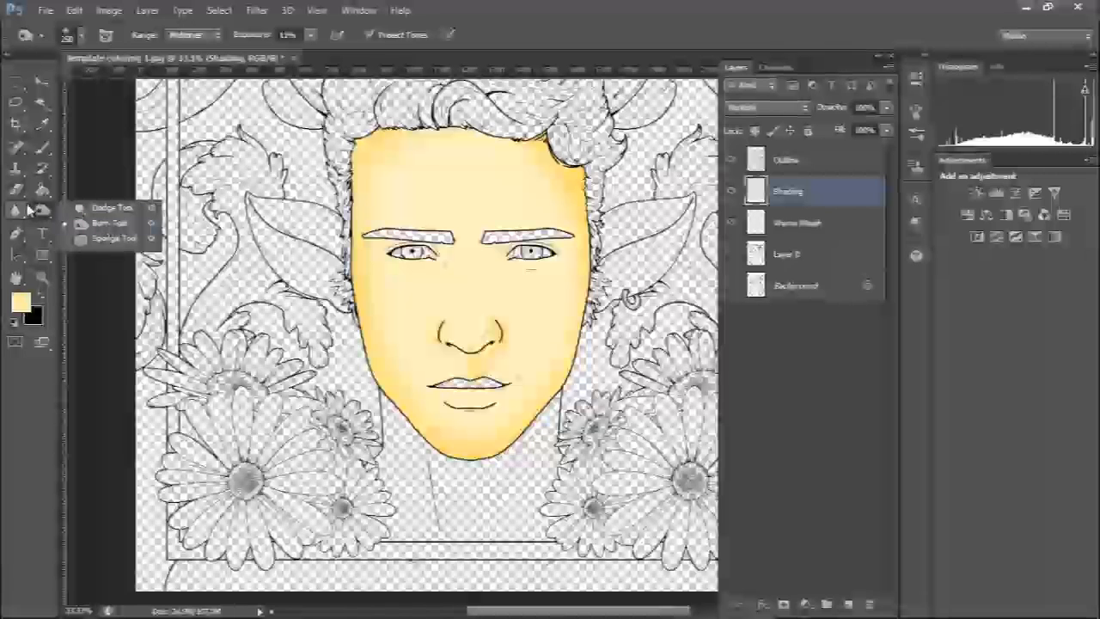
{"action": "left_click", "coordinate": [107, 225]}
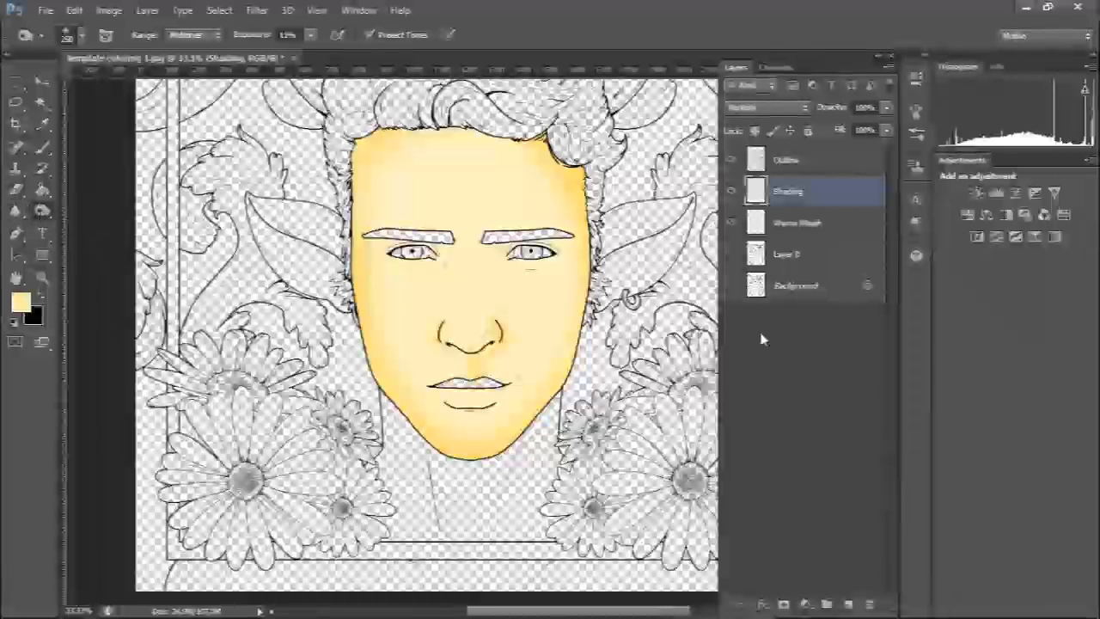
{"action": "left_click", "coordinate": [45, 10]}
{"action": "left_click", "coordinate": [25, 25]}
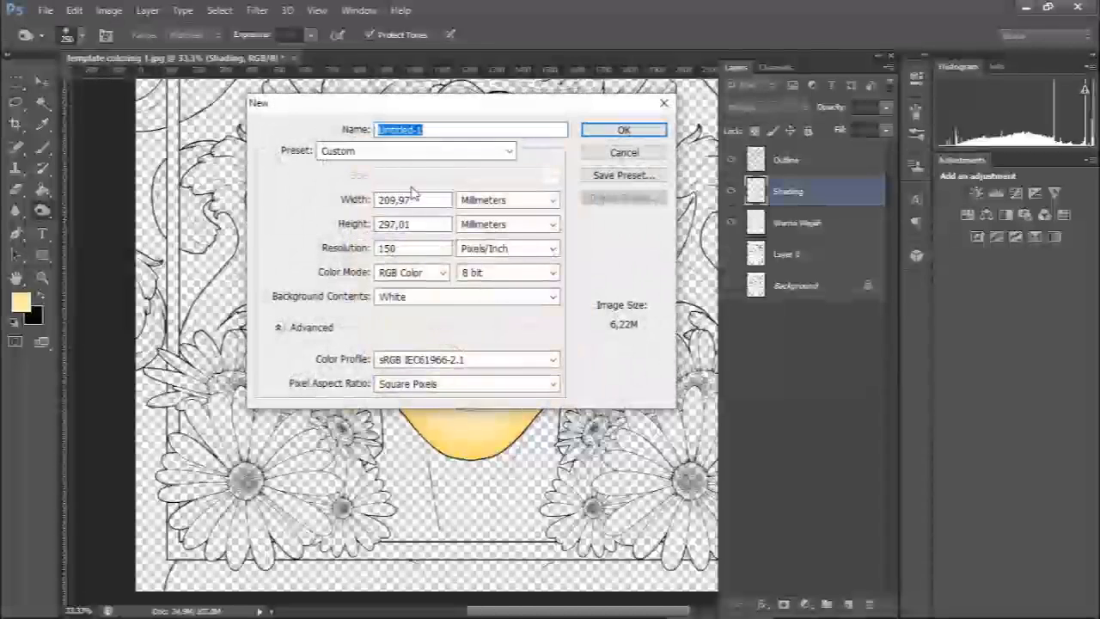
{"action": "left_click", "coordinate": [624, 131]}
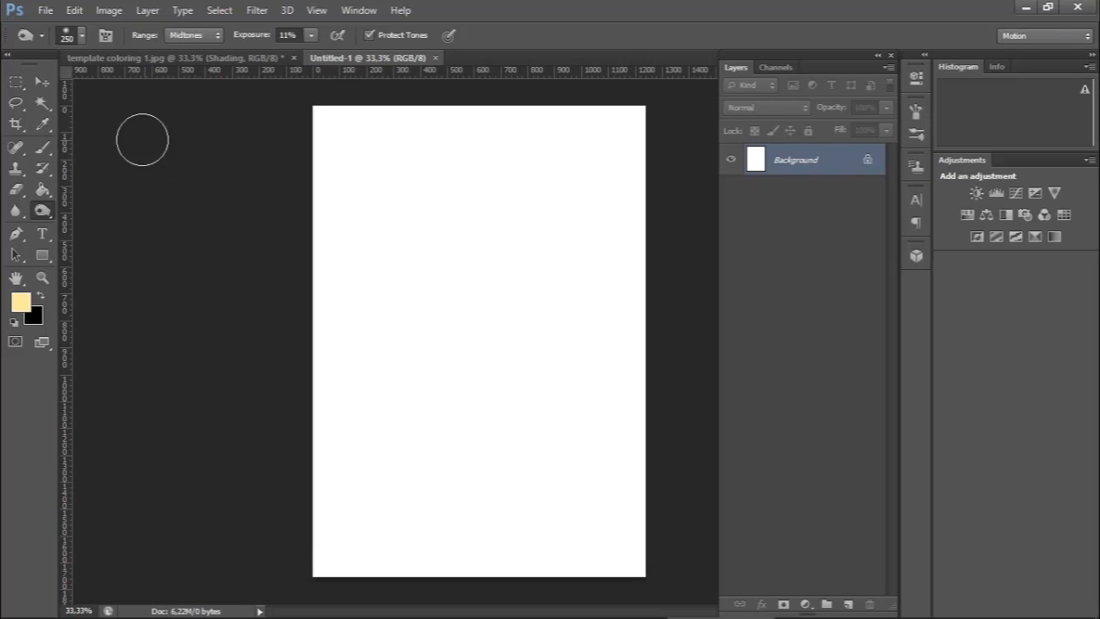
Step: Select a wide rectangle in the upper part of the page and fill it with pinkish red (#f6506f)
{"action": "left_click", "coordinate": [16, 82]}
{"action": "left_click_drag", "start_coordinate": [363, 151], "coordinate": [622, 292]}
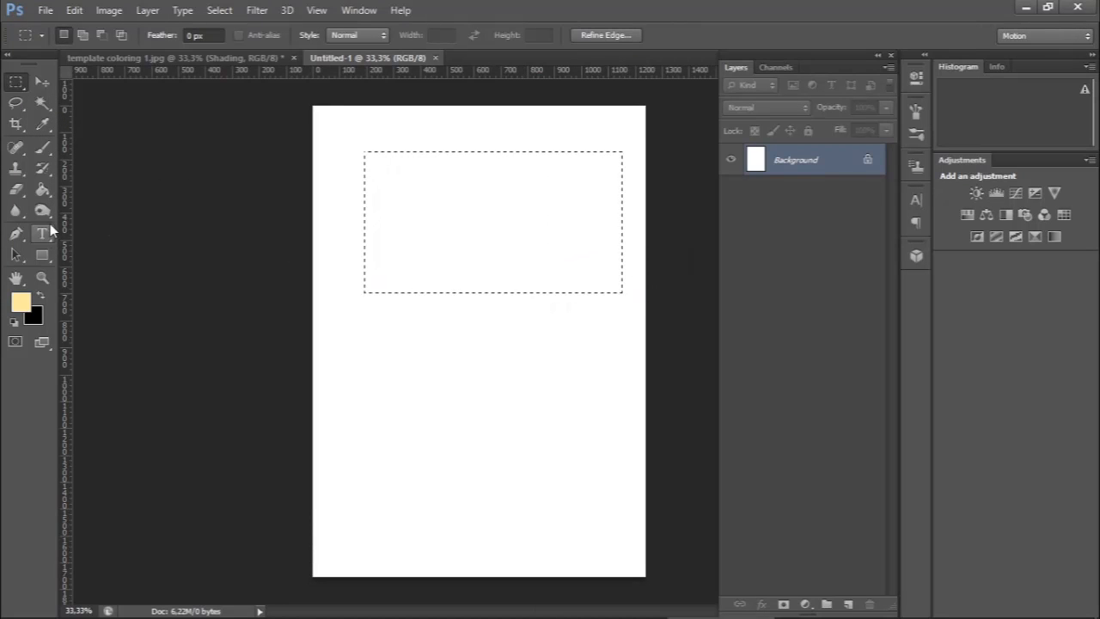
{"action": "left_click", "coordinate": [25, 305]}
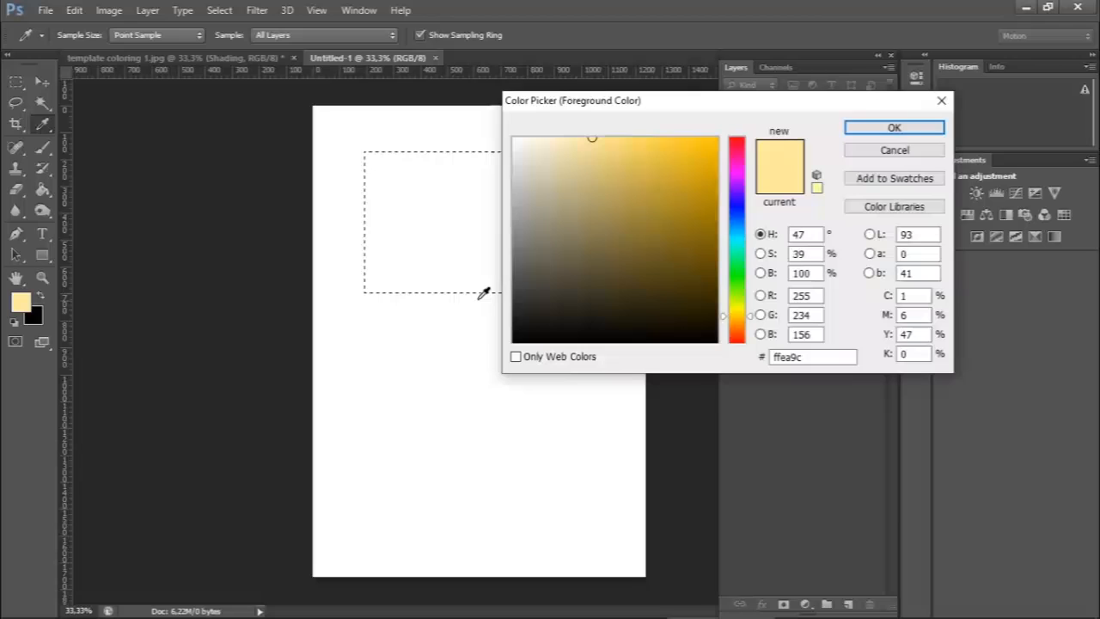
{"action": "left_click", "coordinate": [744, 144]}
{"action": "mouse_move", "coordinate": [687, 165]}
{"action": "left_mouse_down"}
{"action": "mouse_move", "coordinate": [693, 140]}
{"action": "mouse_move", "coordinate": [658, 167]}
{"action": "mouse_move", "coordinate": [678, 184]}
{"action": "mouse_move", "coordinate": [651, 144]}
{"action": "left_mouse_up"}
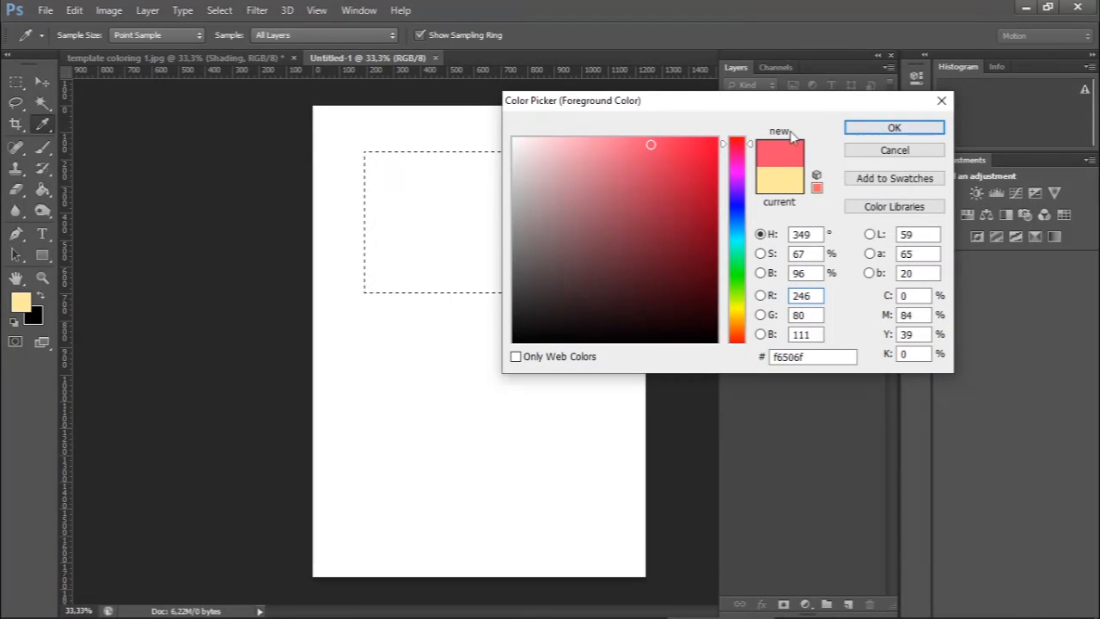
{"action": "left_click", "coordinate": [893, 127]}
{"action": "key", "text": "g"}
{"action": "left_click", "coordinate": [497, 225]}
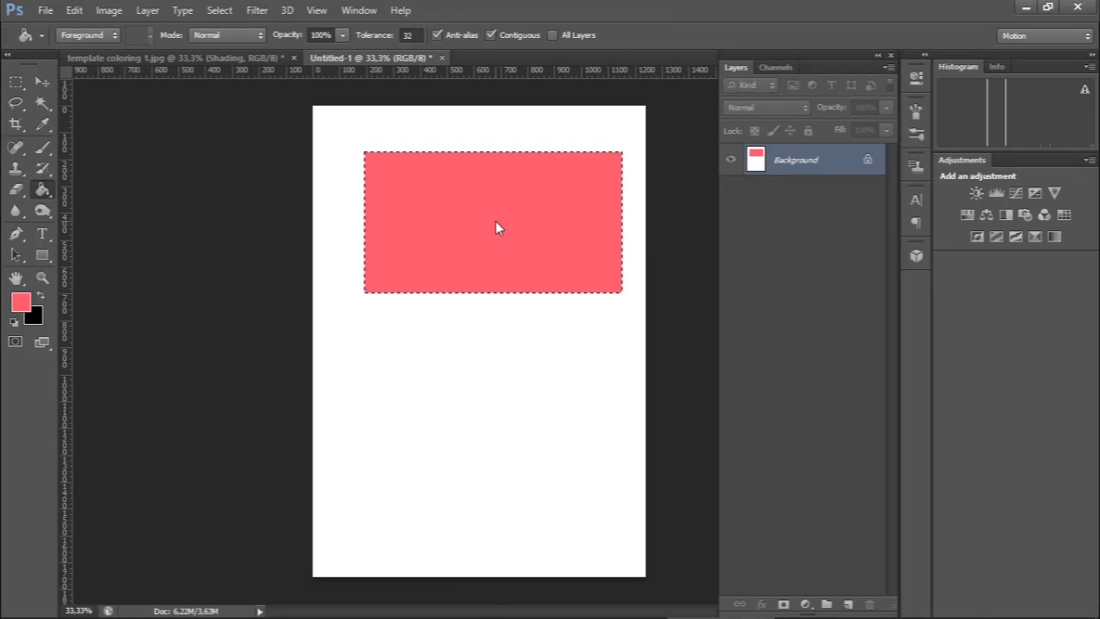
Step: Duplicate the filled rectangle into the lower half of the page and clear the selection
{"action": "left_click", "coordinate": [17, 84]}
{"action": "key", "text": "v"}
{"action": "left_click_drag", "start_coordinate": [483, 240], "coordinate": [475, 453]}
{"action": "key", "text": "ctrl+d"}
Step: Darken the left edge of the upper rectangle with repeated Burn tool strokes, using the Midtones range and 100% exposure
{"action": "left_click", "coordinate": [42, 209]}
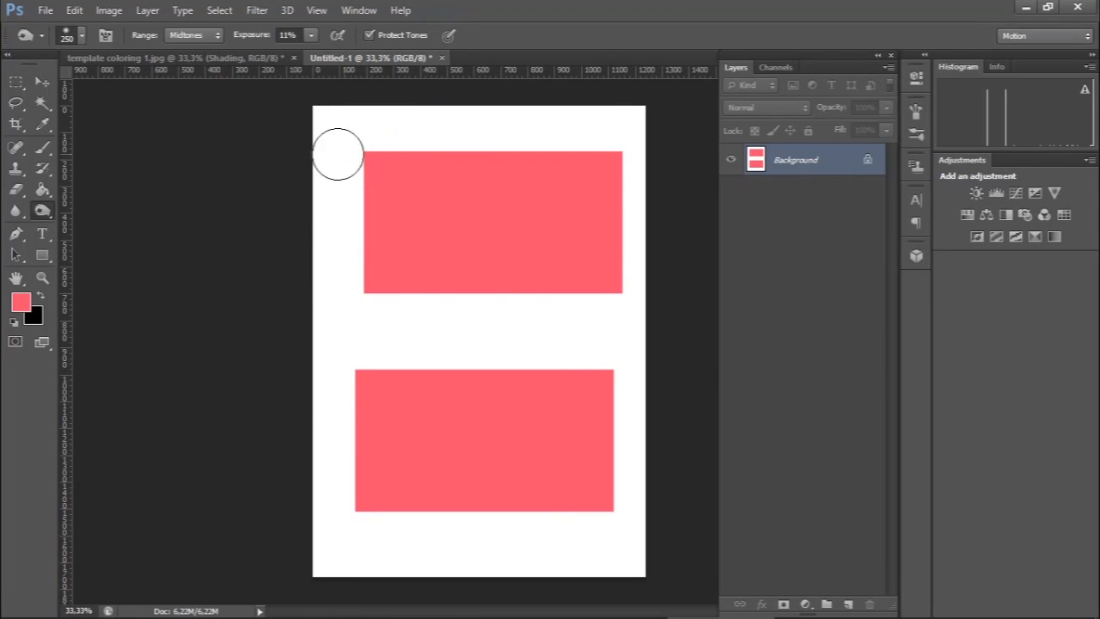
{"action": "left_click", "coordinate": [45, 212]}
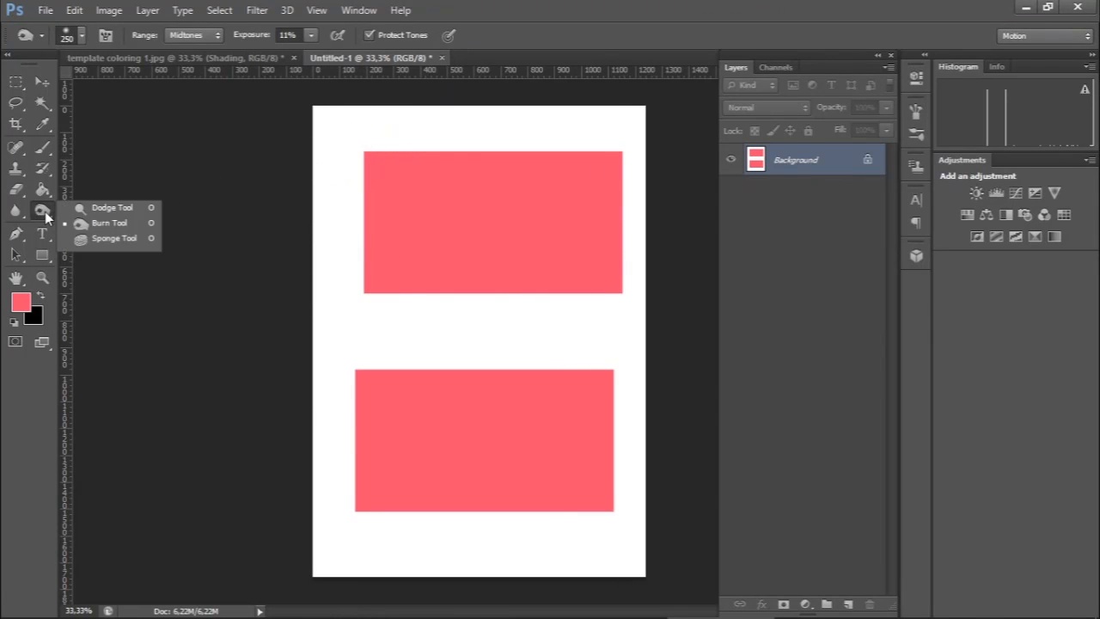
{"action": "left_click", "coordinate": [110, 224]}
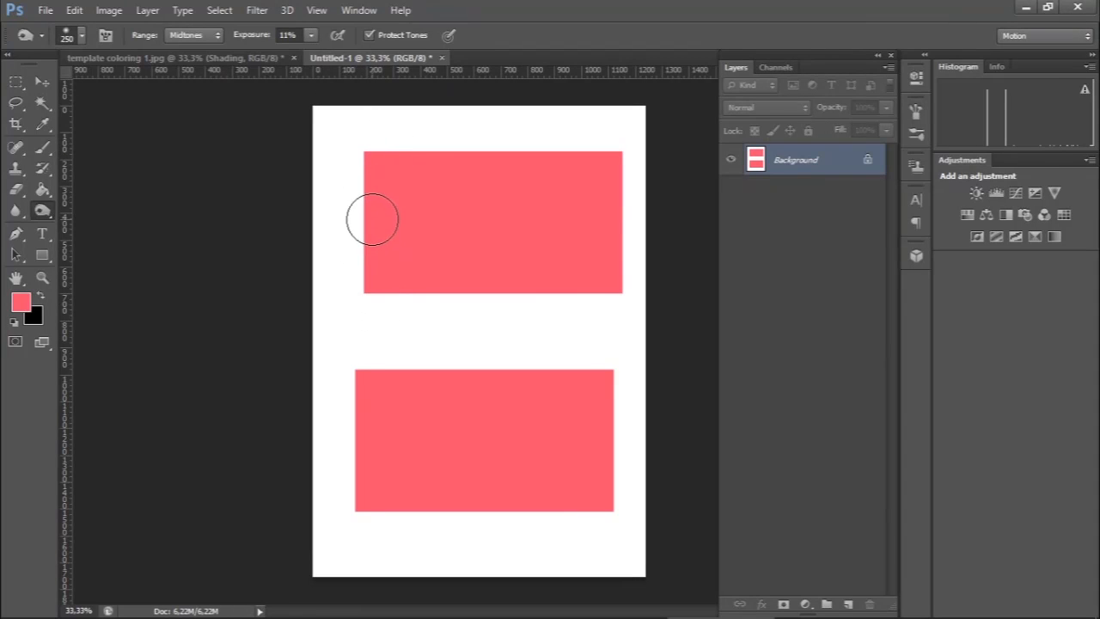
{"action": "left_click", "coordinate": [310, 37]}
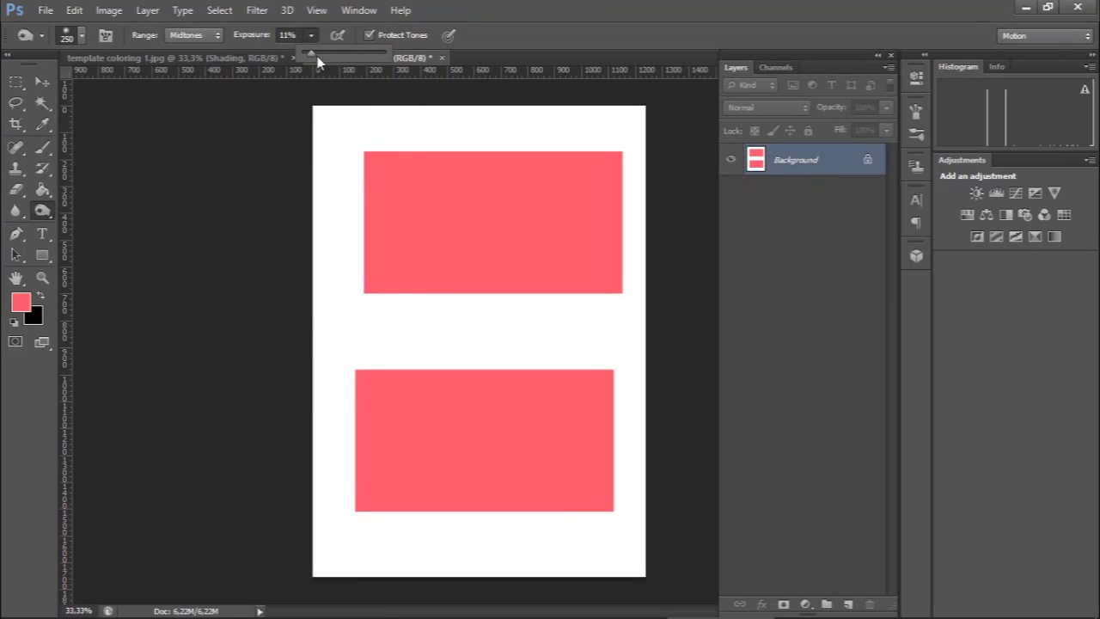
{"action": "left_click", "coordinate": [554, 44]}
{"action": "mouse_move", "coordinate": [350, 162]}
{"action": "left_mouse_down"}
{"action": "mouse_move", "coordinate": [370, 160]}
{"action": "mouse_move", "coordinate": [373, 285]}
{"action": "mouse_move", "coordinate": [387, 199]}
{"action": "left_mouse_up"}
{"action": "mouse_move", "coordinate": [402, 154]}
{"action": "left_mouse_down"}
{"action": "mouse_move", "coordinate": [402, 293]}
{"action": "mouse_move", "coordinate": [369, 184]}
{"action": "mouse_move", "coordinate": [365, 301]}
{"action": "left_mouse_up"}
{"action": "left_click_drag", "start_coordinate": [378, 257], "coordinate": [364, 281]}
{"action": "left_click_drag", "start_coordinate": [372, 156], "coordinate": [379, 294]}
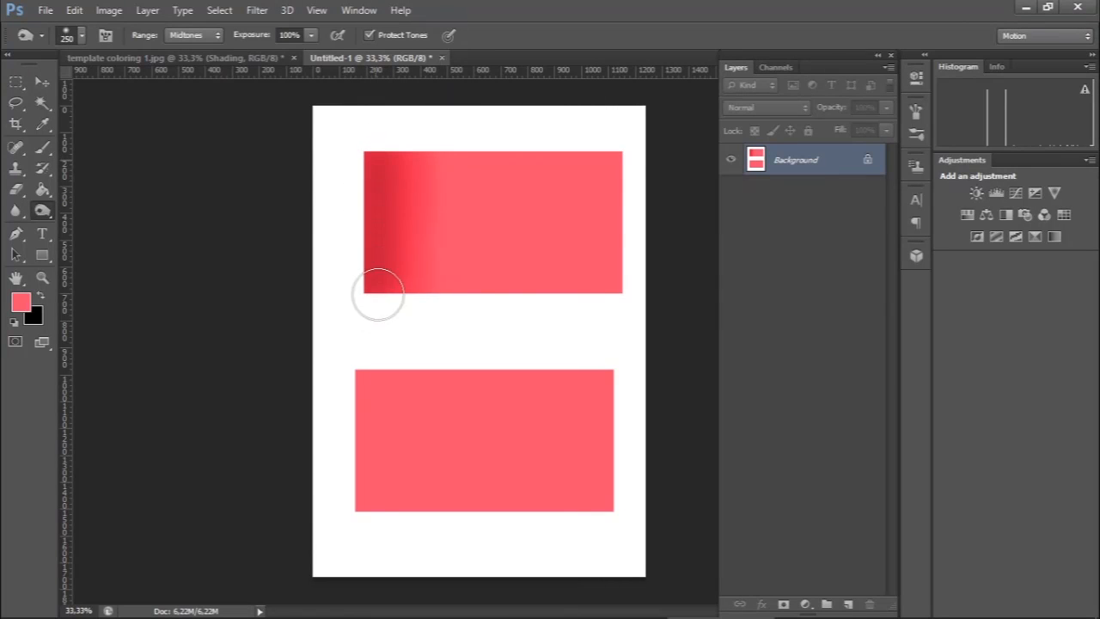
{"action": "mouse_move", "coordinate": [389, 165]}
{"action": "left_mouse_down"}
{"action": "mouse_move", "coordinate": [387, 307]}
{"action": "mouse_move", "coordinate": [384, 165]}
{"action": "mouse_move", "coordinate": [377, 247]}
{"action": "mouse_move", "coordinate": [380, 292]}
{"action": "mouse_move", "coordinate": [387, 136]}
{"action": "mouse_move", "coordinate": [384, 284]}
{"action": "left_mouse_up"}
{"action": "left_click_drag", "start_coordinate": [400, 159], "coordinate": [407, 334]}
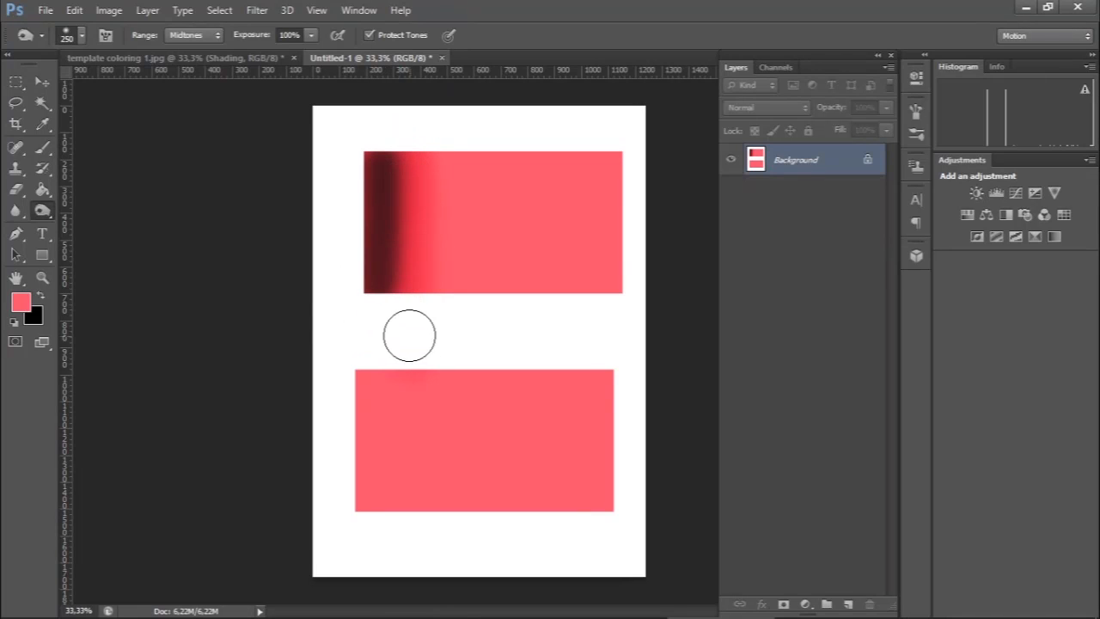
Step: Dodge the left part of the lower rectangle using the Highlights range at 100% exposure and brush size 500
{"action": "left_click", "coordinate": [44, 211]}
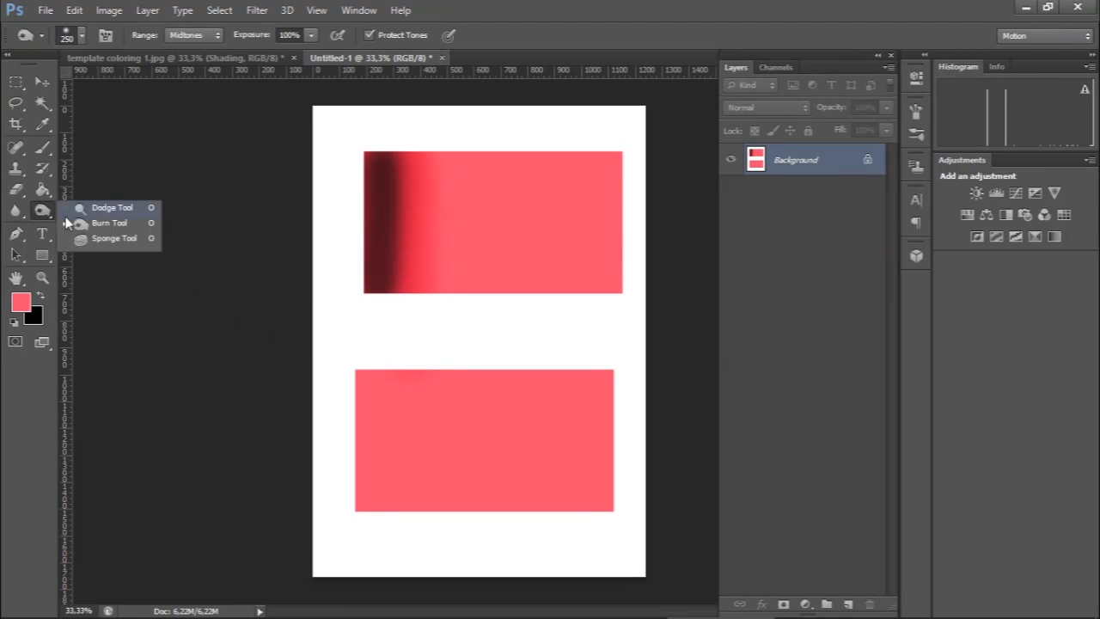
{"action": "left_click", "coordinate": [95, 204]}
{"action": "mouse_move", "coordinate": [390, 410]}
{"action": "left_mouse_down"}
{"action": "mouse_move", "coordinate": [394, 525]}
{"action": "mouse_move", "coordinate": [383, 385]}
{"action": "mouse_move", "coordinate": [371, 524]}
{"action": "mouse_move", "coordinate": [388, 408]}
{"action": "mouse_move", "coordinate": [382, 477]}
{"action": "mouse_move", "coordinate": [375, 373]}
{"action": "mouse_move", "coordinate": [369, 507]}
{"action": "mouse_move", "coordinate": [380, 431]}
{"action": "mouse_move", "coordinate": [340, 367]}
{"action": "mouse_move", "coordinate": [383, 391]}
{"action": "mouse_move", "coordinate": [382, 480]}
{"action": "mouse_move", "coordinate": [392, 386]}
{"action": "mouse_move", "coordinate": [386, 522]}
{"action": "mouse_move", "coordinate": [414, 398]}
{"action": "mouse_move", "coordinate": [416, 499]}
{"action": "mouse_move", "coordinate": [449, 446]}
{"action": "mouse_move", "coordinate": [440, 414]}
{"action": "mouse_move", "coordinate": [394, 396]}
{"action": "mouse_move", "coordinate": [370, 533]}
{"action": "mouse_move", "coordinate": [376, 372]}
{"action": "mouse_move", "coordinate": [386, 501]}
{"action": "mouse_move", "coordinate": [398, 397]}
{"action": "mouse_move", "coordinate": [389, 536]}
{"action": "mouse_move", "coordinate": [395, 495]}
{"action": "mouse_move", "coordinate": [358, 438]}
{"action": "mouse_move", "coordinate": [328, 438]}
{"action": "left_mouse_up"}
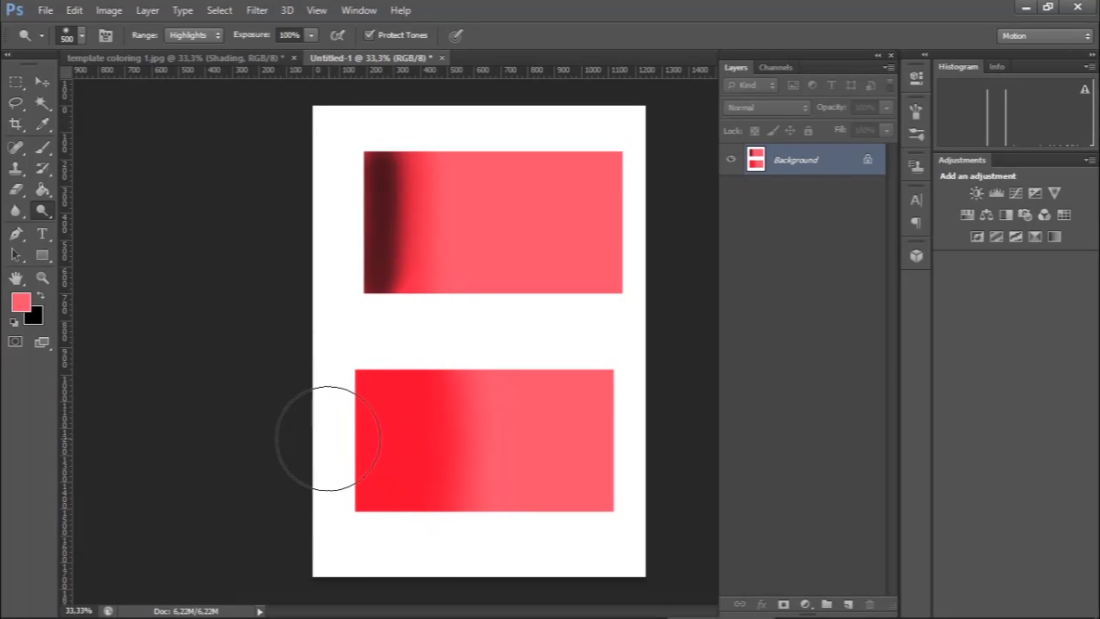
Step: Set the Dodge range to Midtones and lighten the middle and right part of the lower rectangle
{"action": "left_click", "coordinate": [218, 37]}
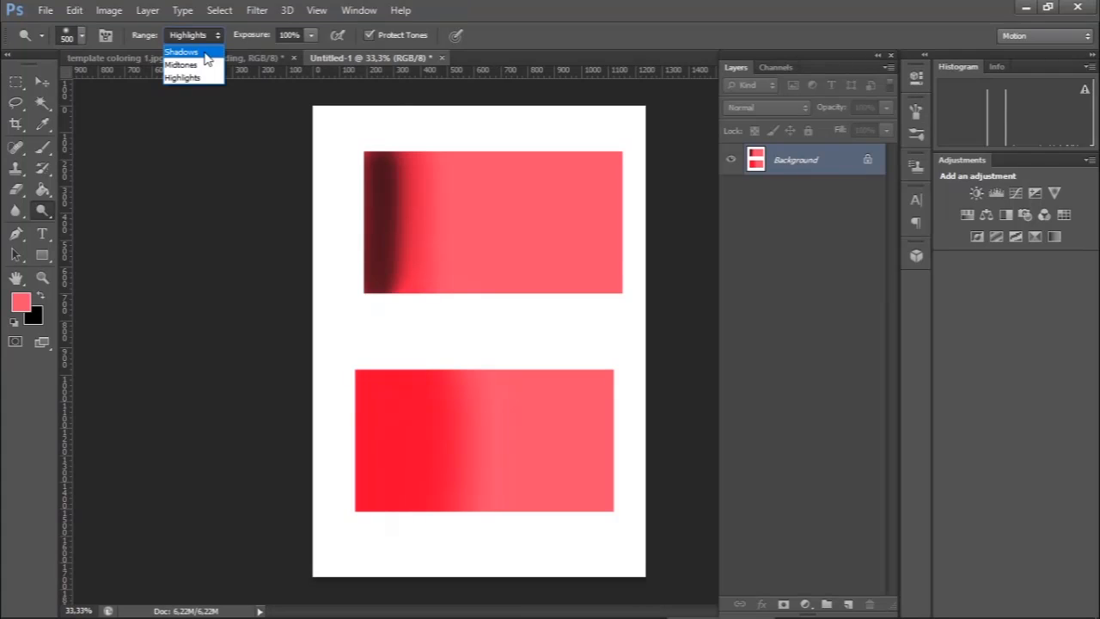
{"action": "left_click", "coordinate": [199, 67]}
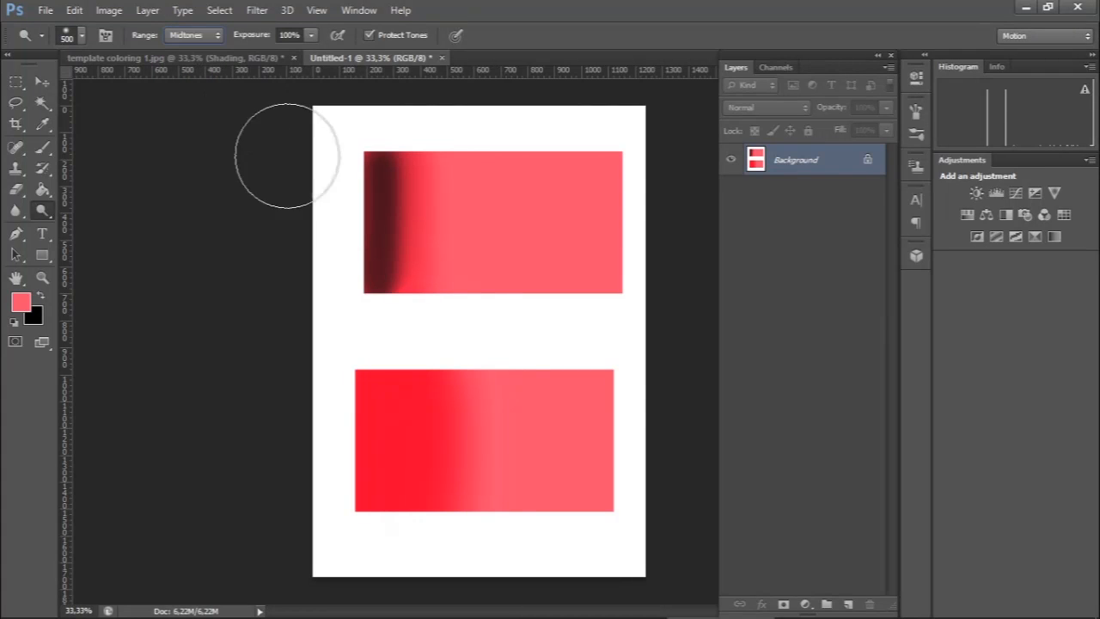
{"action": "left_click_drag", "start_coordinate": [553, 401], "coordinate": [557, 486]}
{"action": "mouse_move", "coordinate": [532, 374]}
{"action": "left_mouse_down"}
{"action": "mouse_move", "coordinate": [509, 522]}
{"action": "mouse_move", "coordinate": [514, 409]}
{"action": "mouse_move", "coordinate": [482, 510]}
{"action": "mouse_move", "coordinate": [454, 371]}
{"action": "mouse_move", "coordinate": [434, 518]}
{"action": "mouse_move", "coordinate": [415, 444]}
{"action": "mouse_move", "coordinate": [421, 414]}
{"action": "mouse_move", "coordinate": [417, 448]}
{"action": "mouse_move", "coordinate": [455, 385]}
{"action": "mouse_move", "coordinate": [496, 504]}
{"action": "mouse_move", "coordinate": [552, 380]}
{"action": "mouse_move", "coordinate": [529, 512]}
{"action": "mouse_move", "coordinate": [500, 401]}
{"action": "mouse_move", "coordinate": [488, 483]}
{"action": "mouse_move", "coordinate": [472, 442]}
{"action": "mouse_move", "coordinate": [453, 492]}
{"action": "mouse_move", "coordinate": [440, 451]}
{"action": "mouse_move", "coordinate": [444, 533]}
{"action": "mouse_move", "coordinate": [461, 568]}
{"action": "left_mouse_up"}
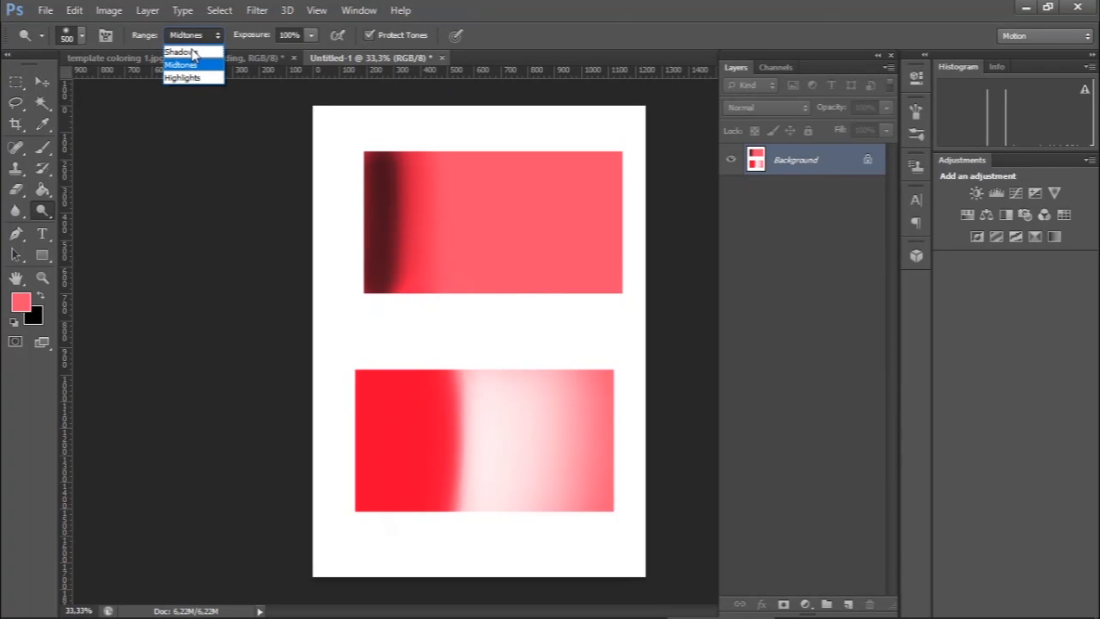
Step: Dodge the burned left side of the upper rectangle with the Shadows range and return to the template coloring 1.jpg document
{"action": "left_click", "coordinate": [193, 52]}
{"action": "mouse_move", "coordinate": [422, 288]}
{"action": "left_mouse_down"}
{"action": "mouse_move", "coordinate": [393, 230]}
{"action": "mouse_move", "coordinate": [391, 155]}
{"action": "mouse_move", "coordinate": [392, 291]}
{"action": "mouse_move", "coordinate": [374, 159]}
{"action": "mouse_move", "coordinate": [363, 302]}
{"action": "mouse_move", "coordinate": [367, 161]}
{"action": "mouse_move", "coordinate": [365, 287]}
{"action": "mouse_move", "coordinate": [379, 143]}
{"action": "mouse_move", "coordinate": [375, 319]}
{"action": "left_mouse_up"}
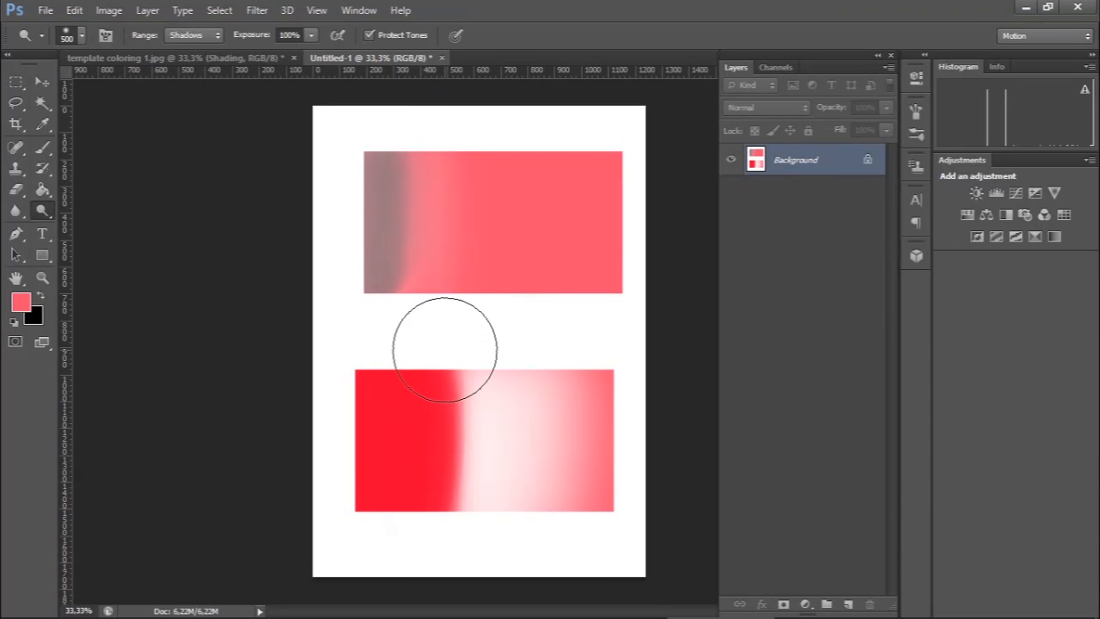
{"action": "left_click", "coordinate": [172, 58]}
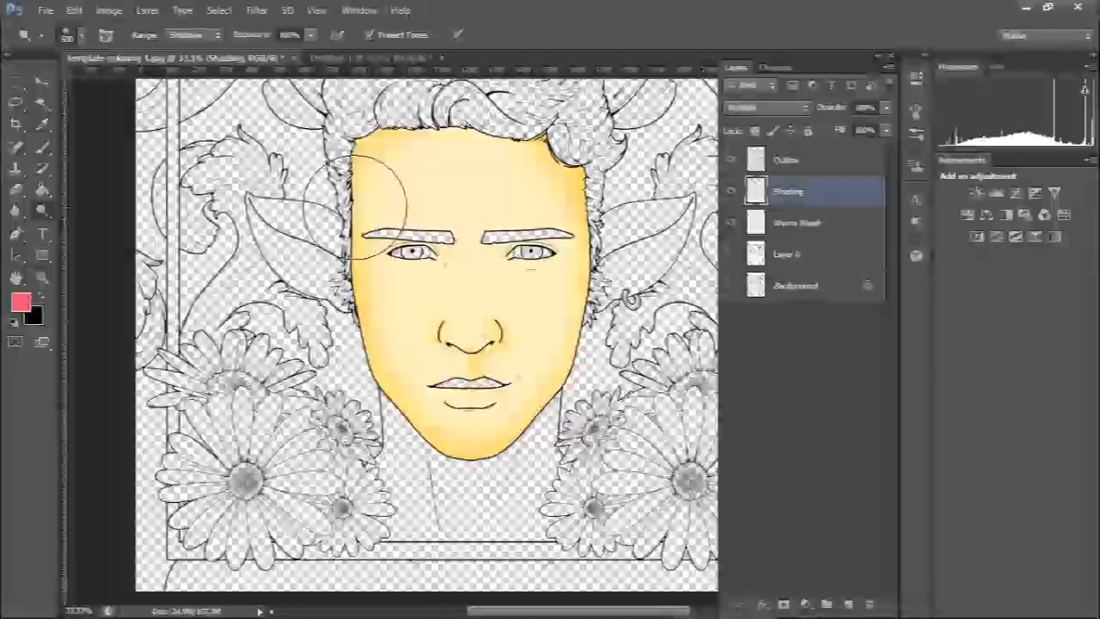
{"action": "mouse_move", "coordinate": [614, 612]}
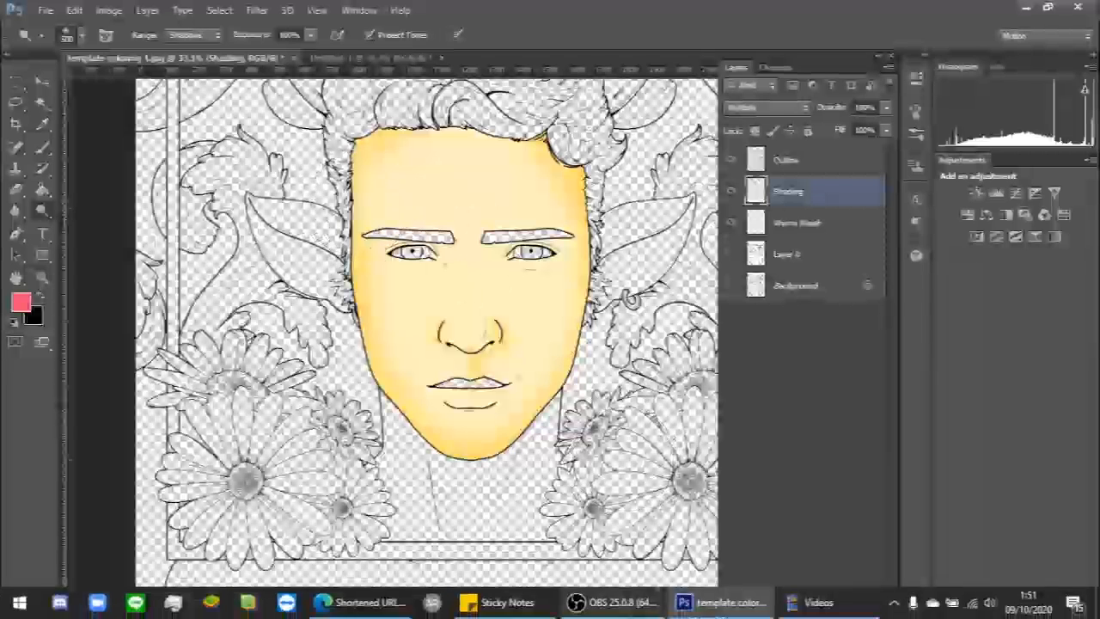